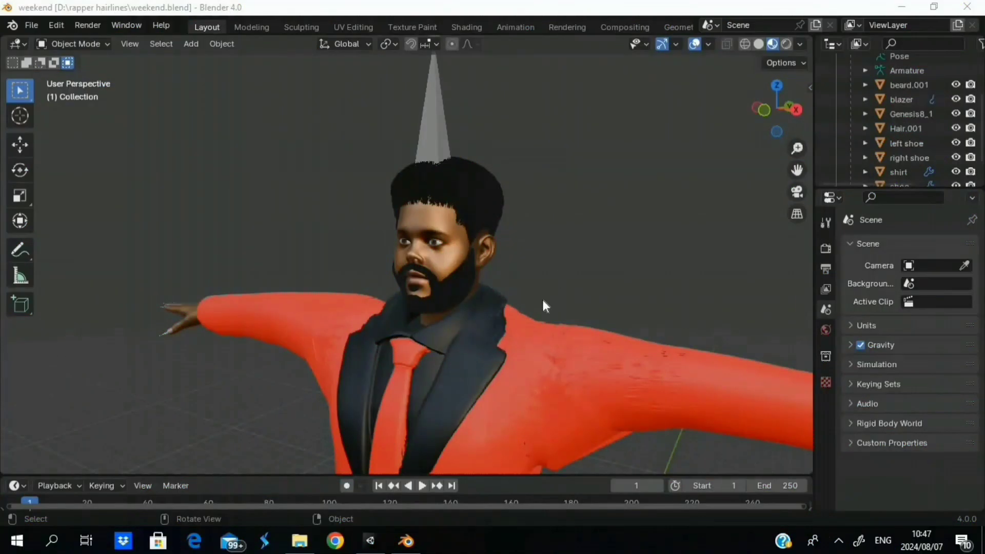
- Examine the suited character model from the side and front, including the head and upper body
{"action": "scroll", "coordinate": [544, 293], "scroll_direction": "down", "scroll_amount": 4}
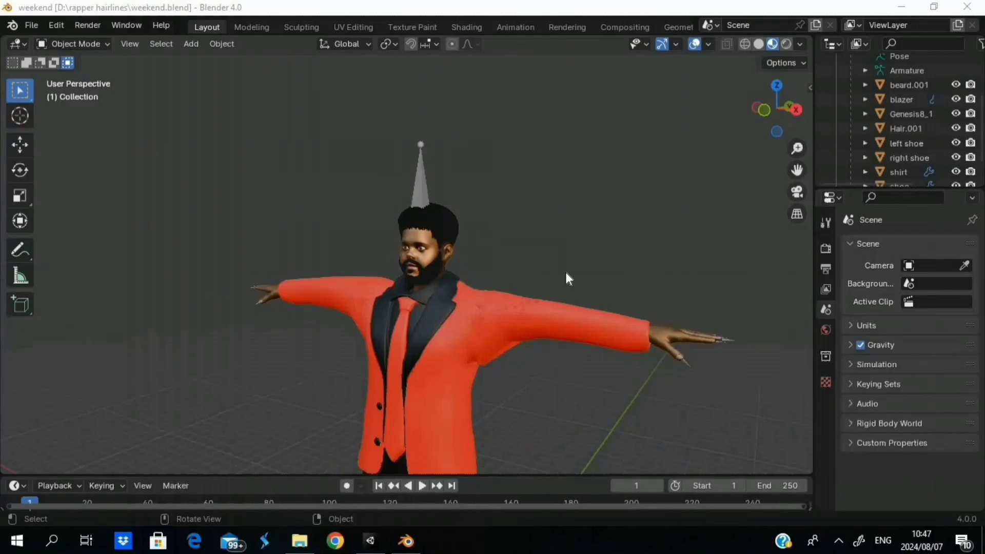
{"action": "scroll", "coordinate": [565, 272], "scroll_direction": "down", "scroll_amount": 3}
{"action": "scroll", "coordinate": [566, 272], "scroll_direction": "up", "scroll_amount": 3}
{"action": "right_click", "coordinate": [589, 275]}
{"action": "left_click", "coordinate": [604, 270]}
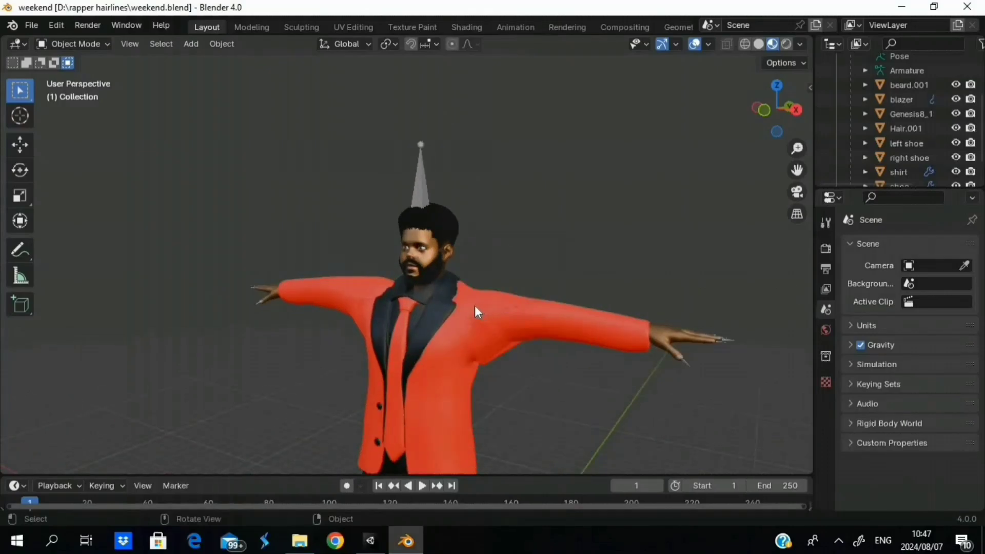
{"action": "middle_click_drag", "start_coordinate": [475, 306], "coordinate": [520, 270]}
{"action": "scroll", "coordinate": [519, 268], "scroll_direction": "up", "scroll_amount": 3}
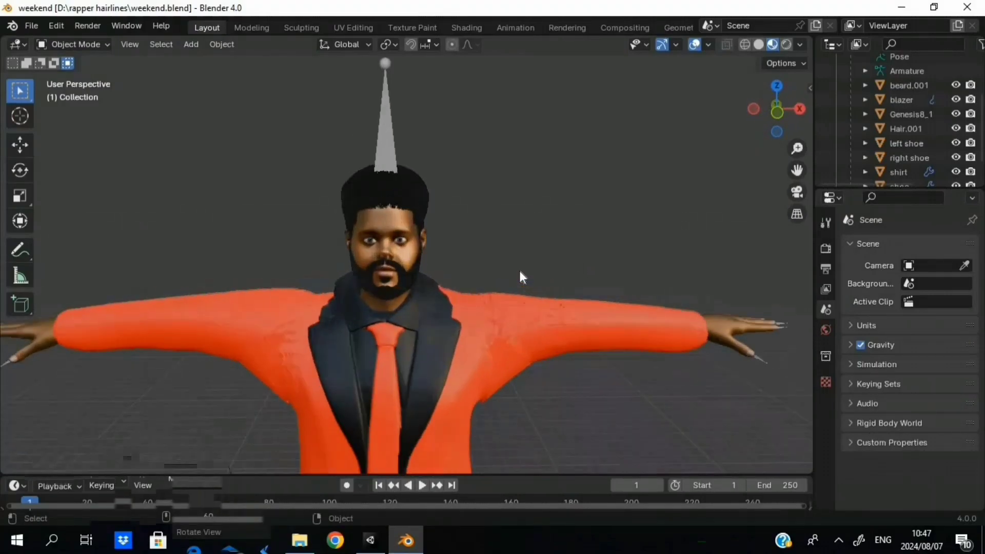
{"action": "scroll", "coordinate": [521, 277], "scroll_direction": "up", "scroll_amount": 1}
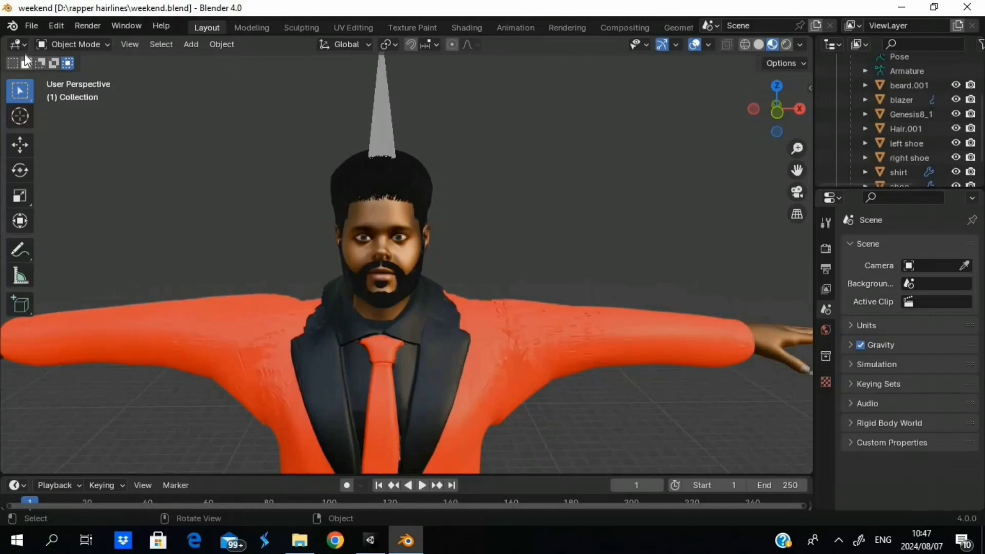
- Start an FBX export and choose the Unity project's Assets\The weeknd folder as the destination
{"action": "left_click", "coordinate": [33, 25]}
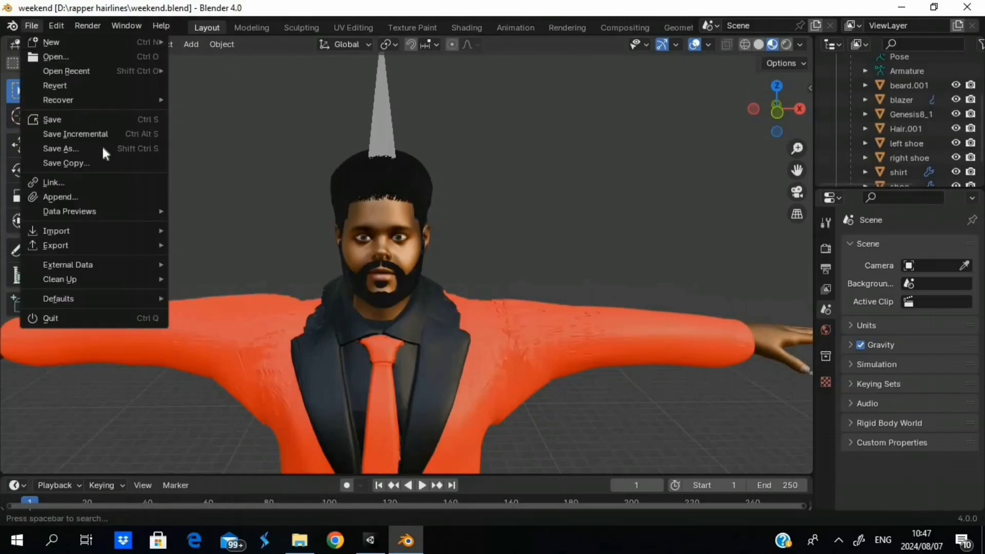
{"action": "mouse_move", "coordinate": [121, 244]}
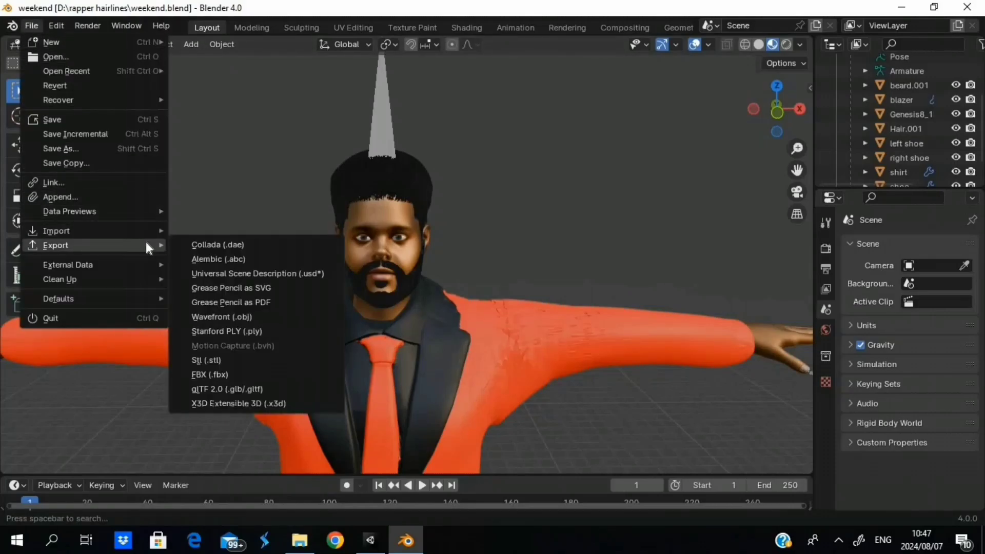
{"action": "left_click", "coordinate": [217, 374]}
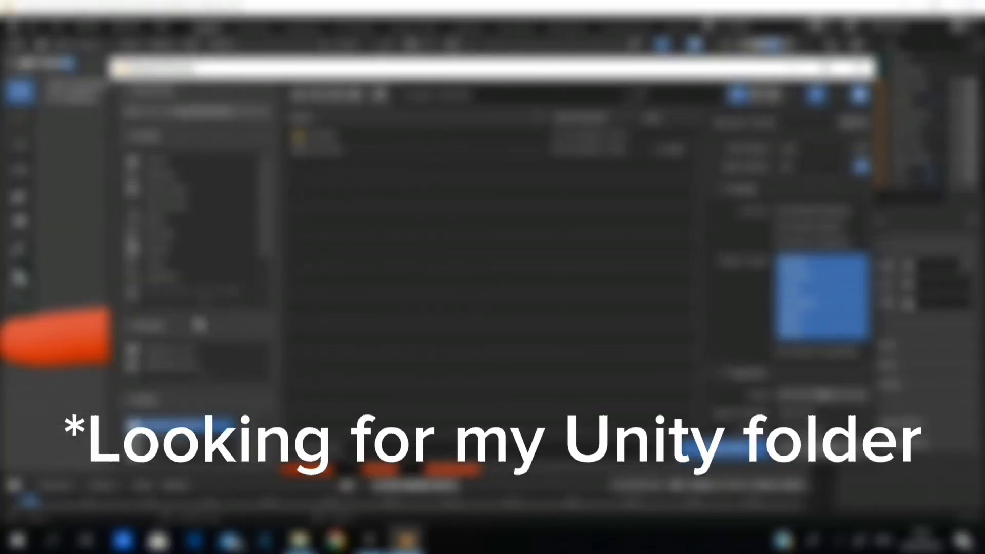
{"action": "left_click", "coordinate": [193, 365]}
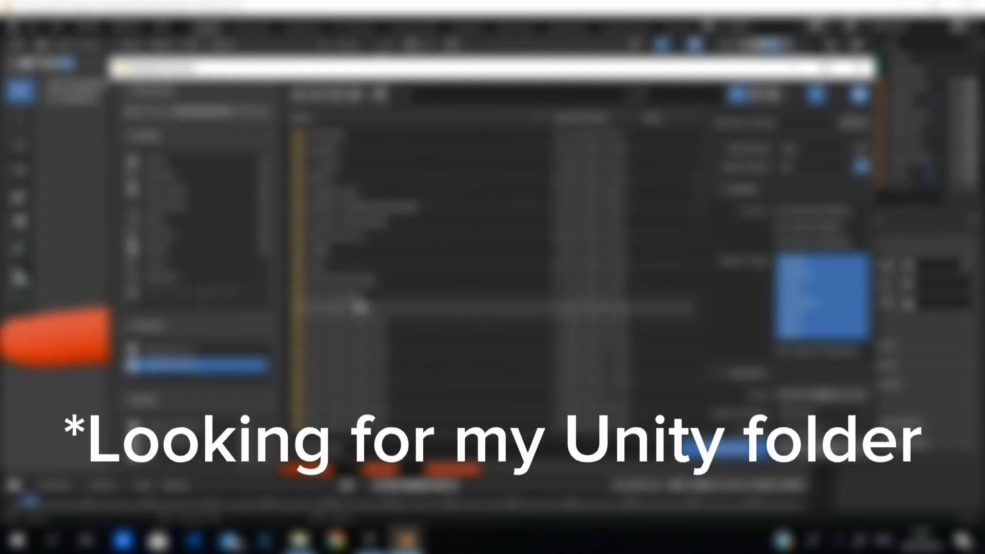
{"action": "double_click", "coordinate": [358, 307]}
{"action": "left_click", "coordinate": [357, 245]}
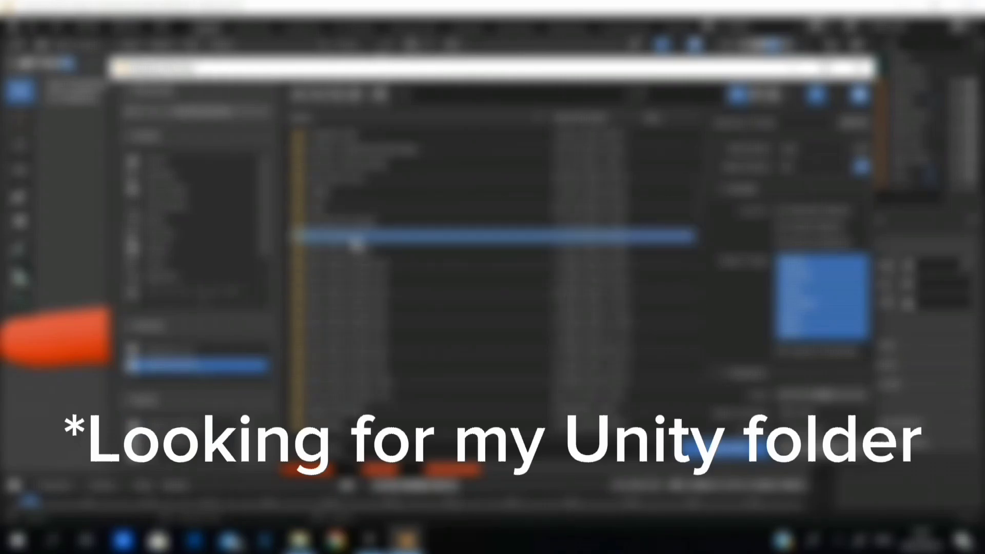
{"action": "double_click", "coordinate": [383, 239]}
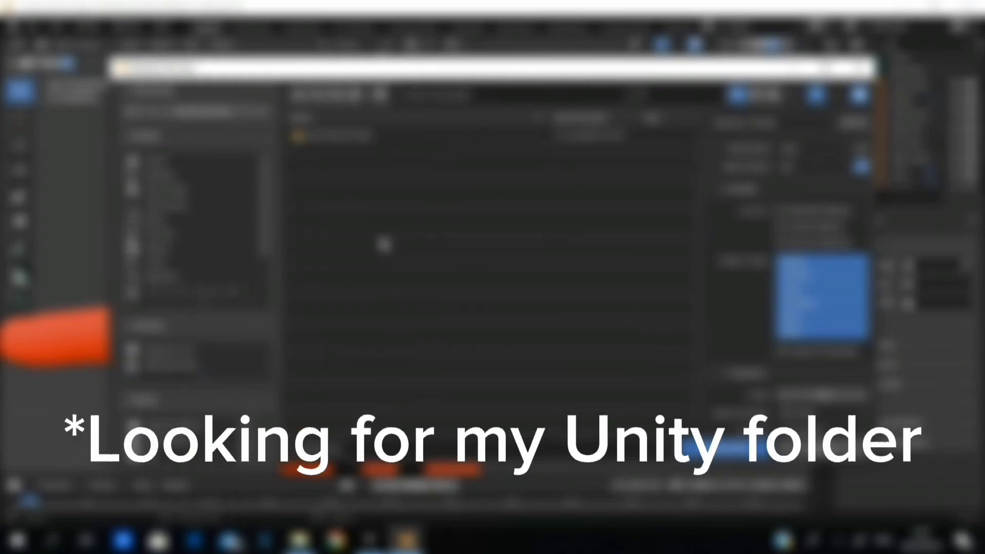
{"action": "double_click", "coordinate": [377, 134]}
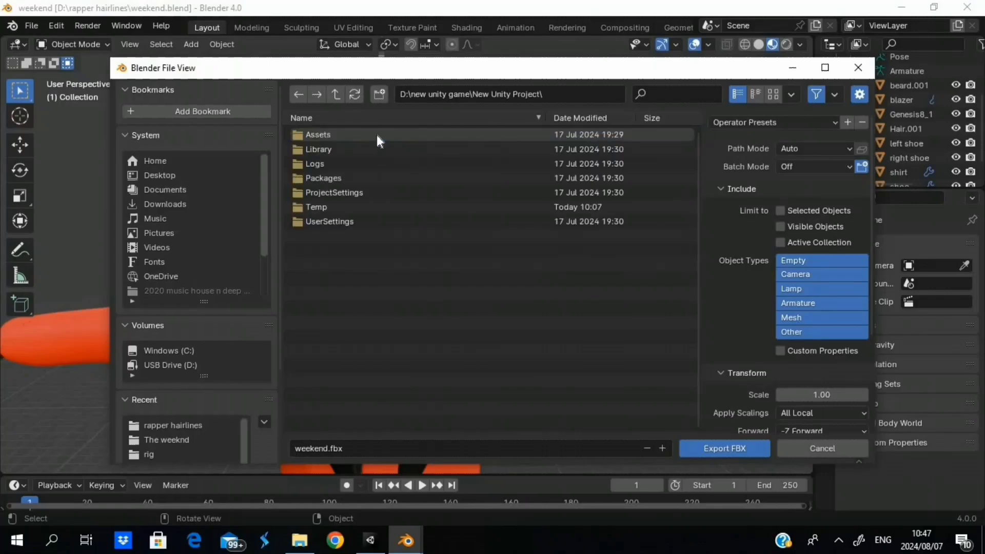
{"action": "double_click", "coordinate": [377, 134]}
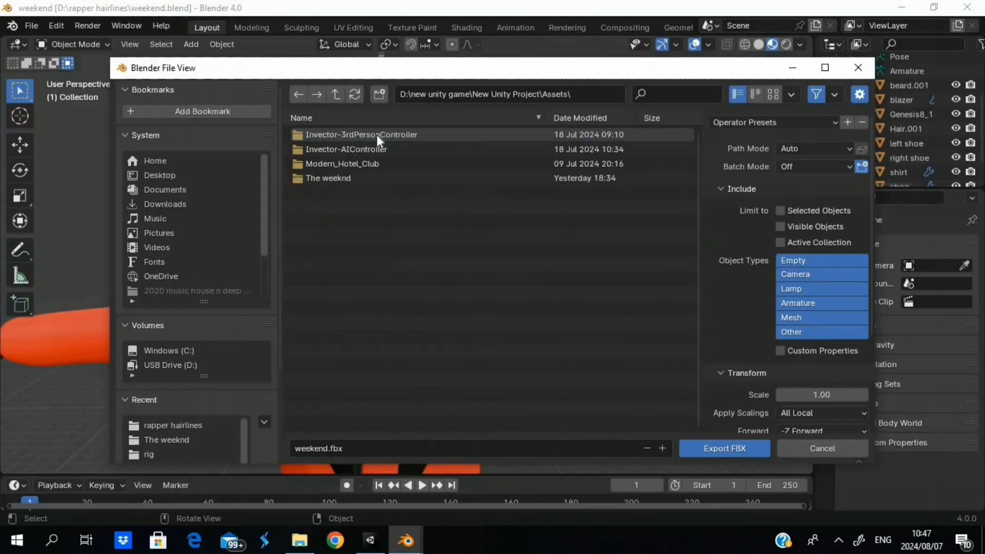
{"action": "double_click", "coordinate": [362, 179]}
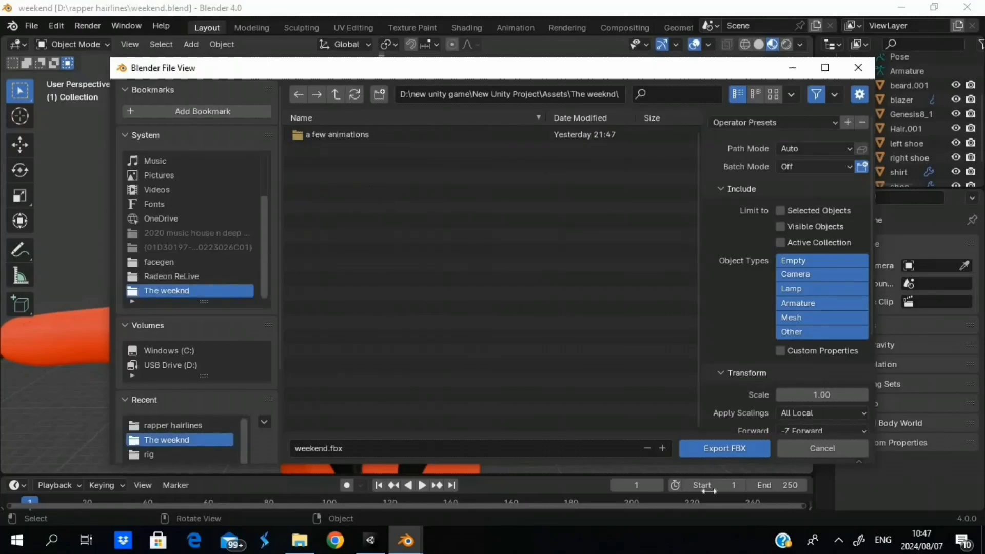
- Set the path mode to Copy with embedded textures and export the model as weekend.fbx
{"action": "left_click", "coordinate": [823, 149]}
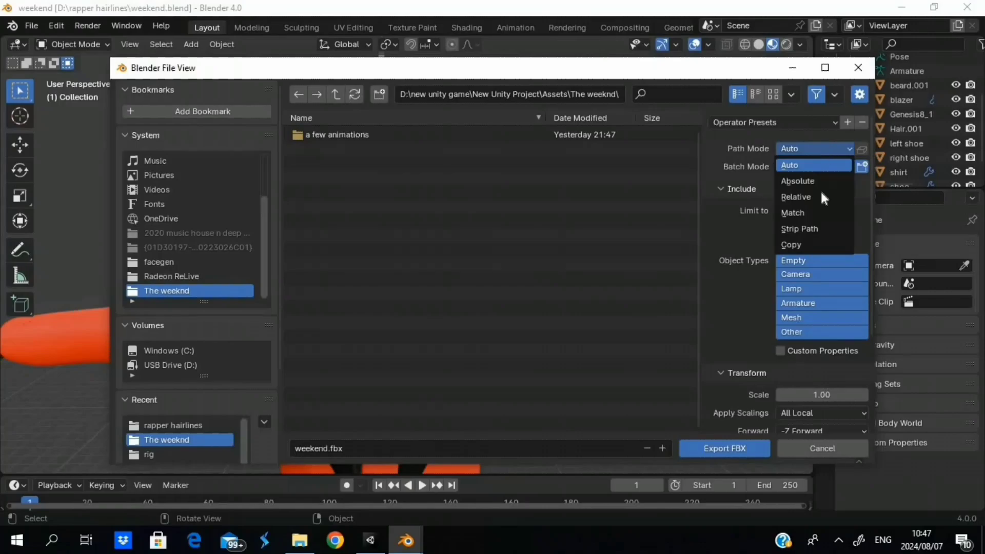
{"action": "left_click", "coordinate": [814, 245]}
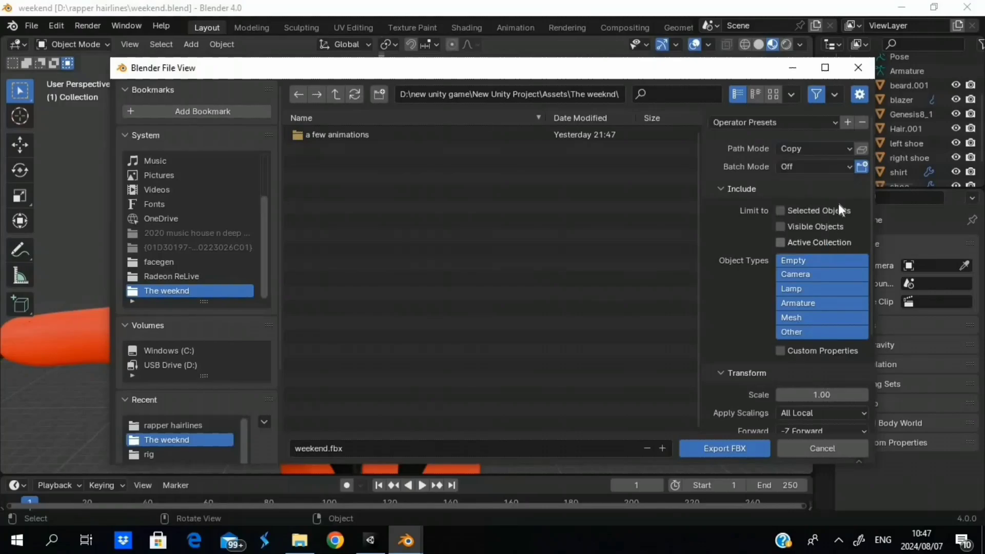
{"action": "left_click", "coordinate": [861, 149]}
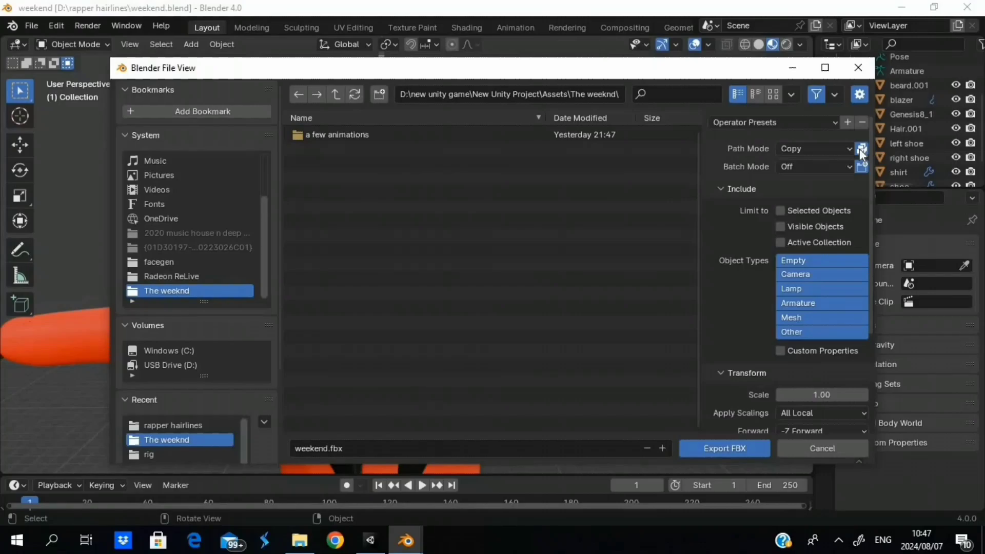
{"action": "left_click", "coordinate": [715, 446]}
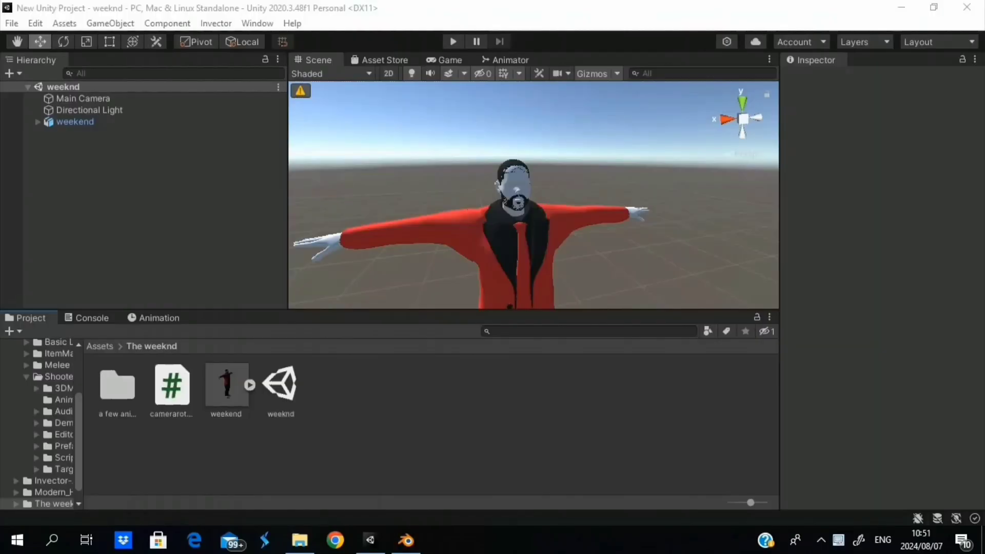
- Inspect the imported character in the Unity scene from head to shoes for missing textures
{"action": "middle_click_drag", "start_coordinate": [588, 258], "coordinate": [587, 205]}
{"action": "middle_click_drag", "start_coordinate": [561, 258], "coordinate": [539, 310]}
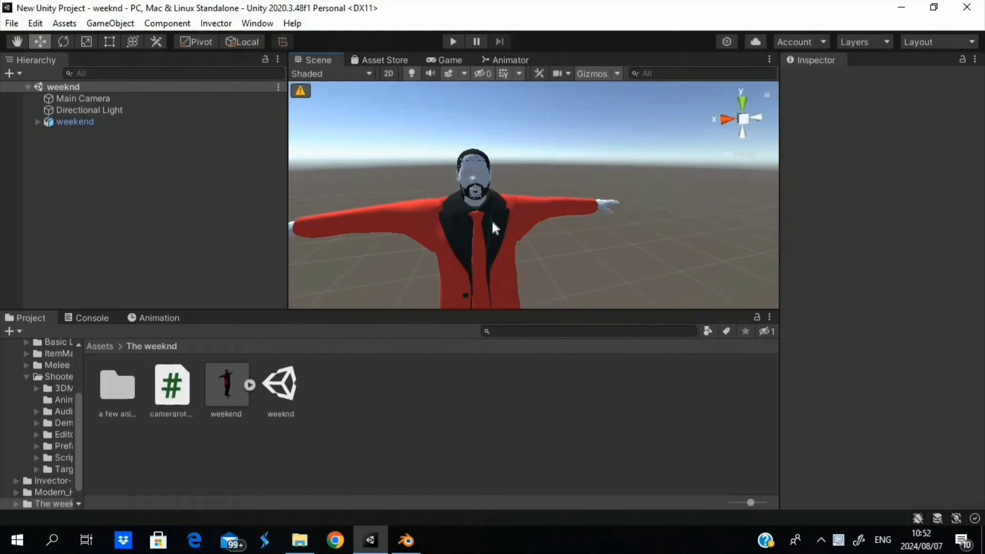
{"action": "scroll", "coordinate": [492, 219], "scroll_direction": "up", "scroll_amount": 6}
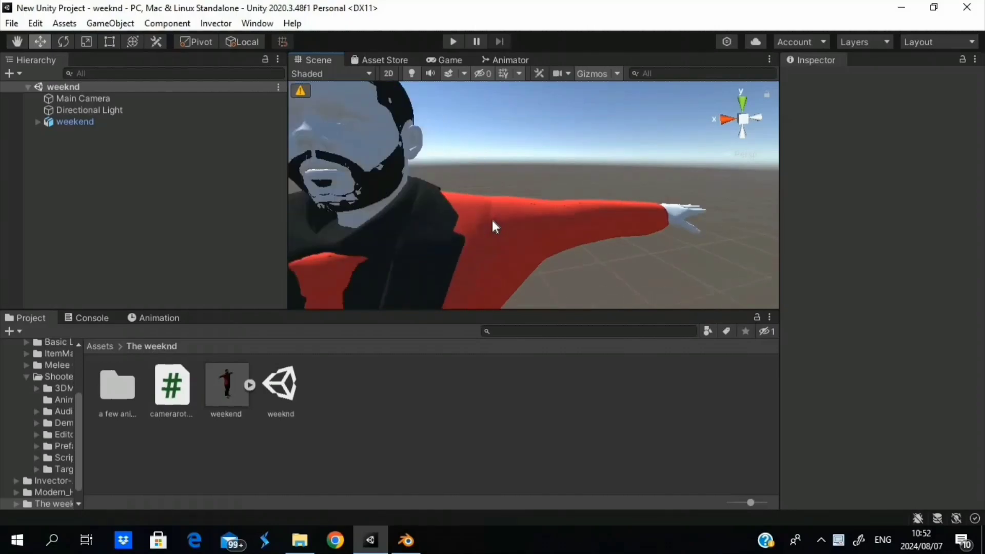
{"action": "scroll", "coordinate": [492, 221], "scroll_direction": "down", "scroll_amount": 2}
{"action": "middle_click_drag", "start_coordinate": [491, 220], "coordinate": [624, 234]}
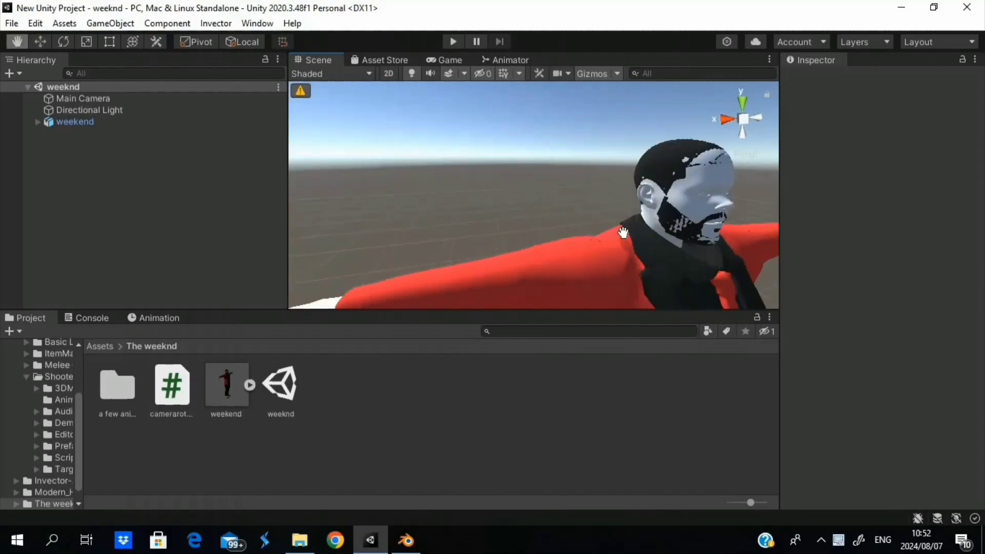
{"action": "left_click_drag", "start_coordinate": [623, 234], "coordinate": [529, 188], "text": "alt"}
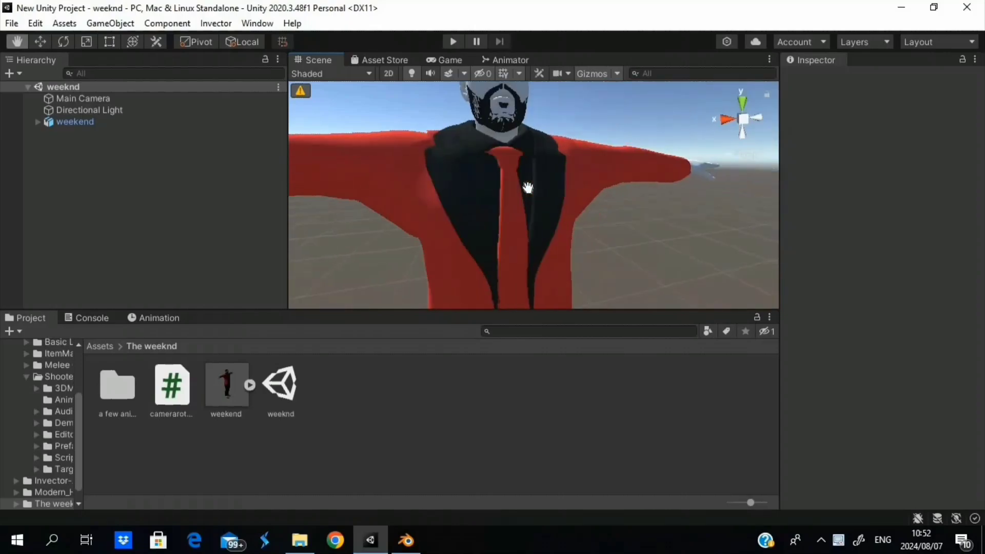
{"action": "middle_click_drag", "start_coordinate": [529, 188], "coordinate": [544, 109]}
{"action": "middle_click_drag", "start_coordinate": [534, 254], "coordinate": [546, 91]}
{"action": "scroll", "coordinate": [564, 190], "scroll_direction": "down", "scroll_amount": 1}
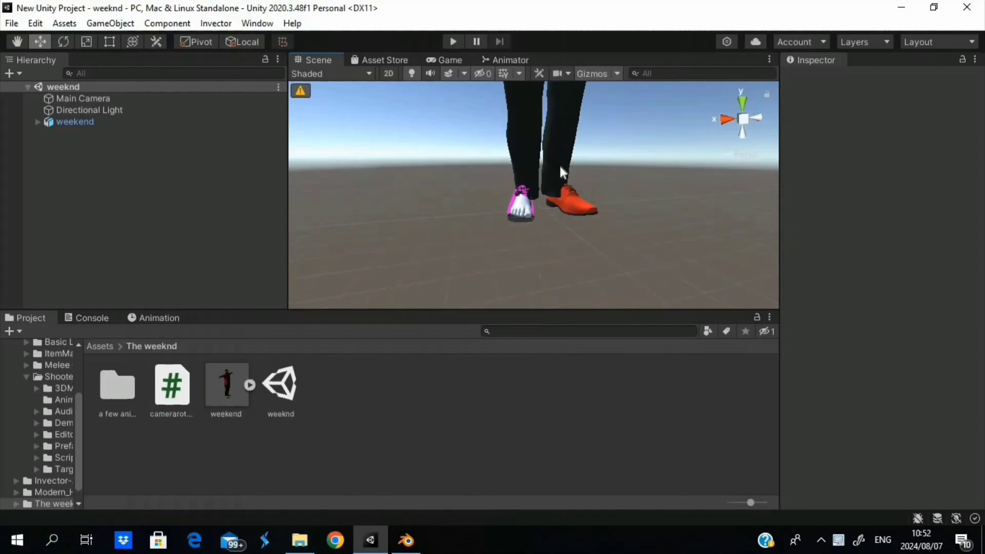
{"action": "middle_click_drag", "start_coordinate": [561, 169], "coordinate": [508, 349]}
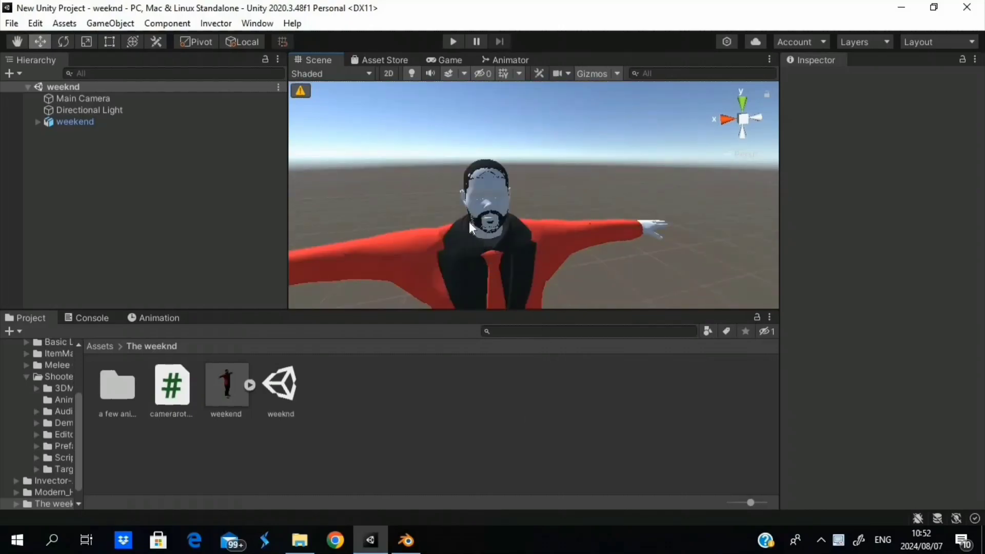
- Review the weekend object's child parts and frame the shoe mesh in the scene
{"action": "left_click", "coordinate": [115, 123]}
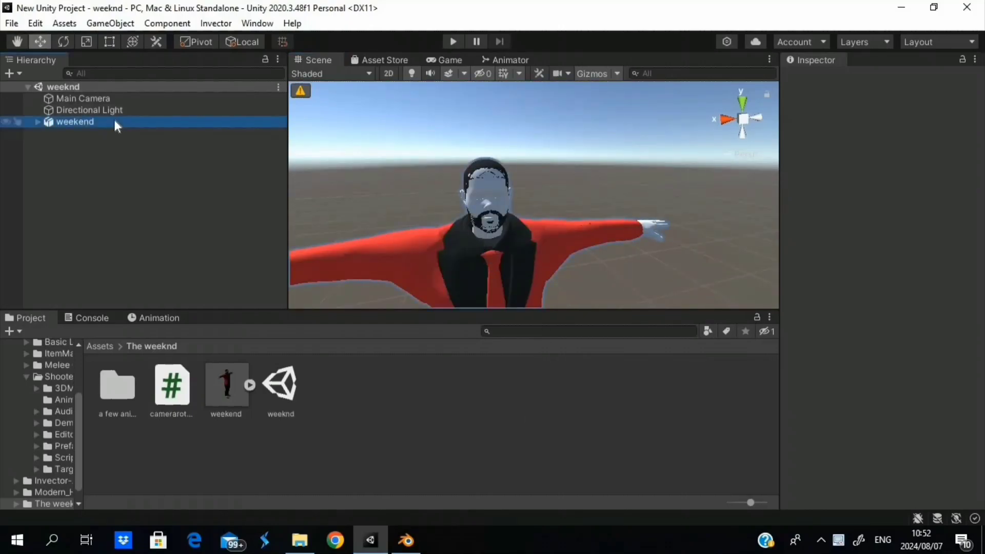
{"action": "left_click", "coordinate": [38, 122]}
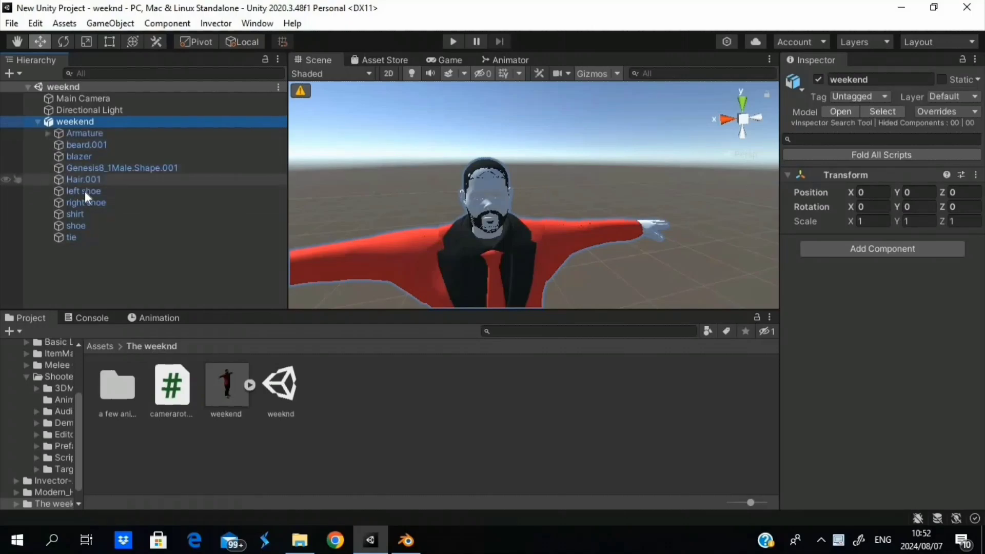
{"action": "left_click", "coordinate": [82, 229]}
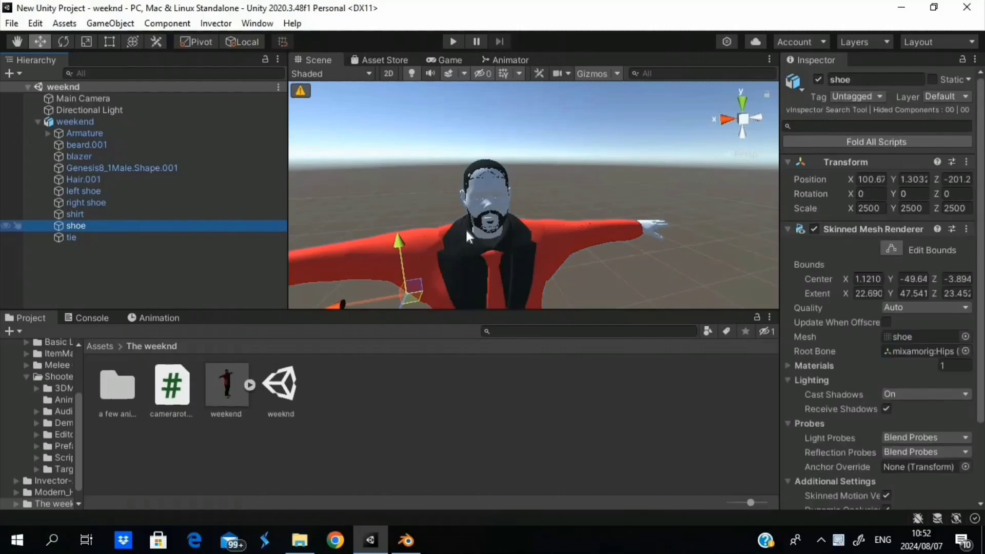
{"action": "key", "text": "f"}
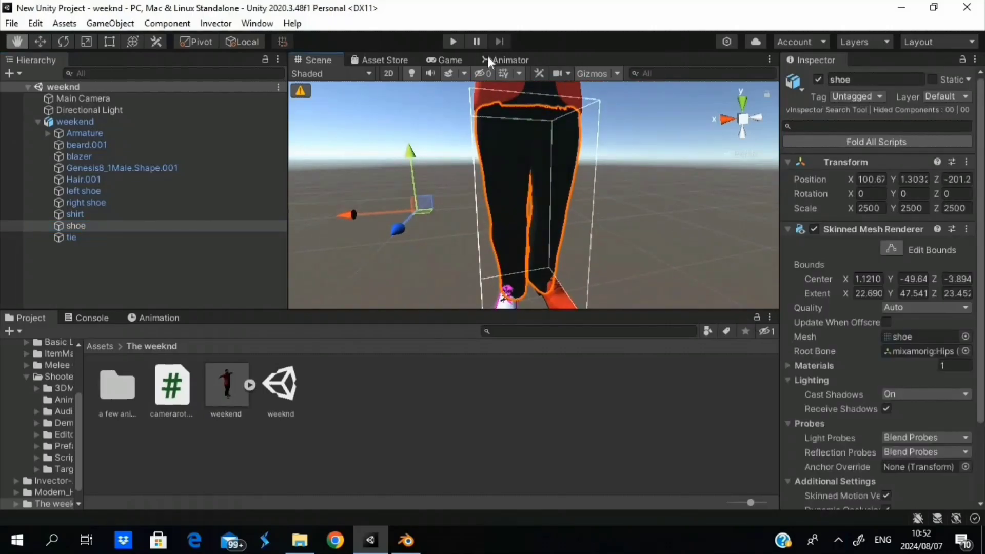
{"action": "left_click_drag", "start_coordinate": [456, 113], "coordinate": [457, 164]}
{"action": "scroll", "coordinate": [457, 164], "scroll_direction": "down", "scroll_amount": 5}
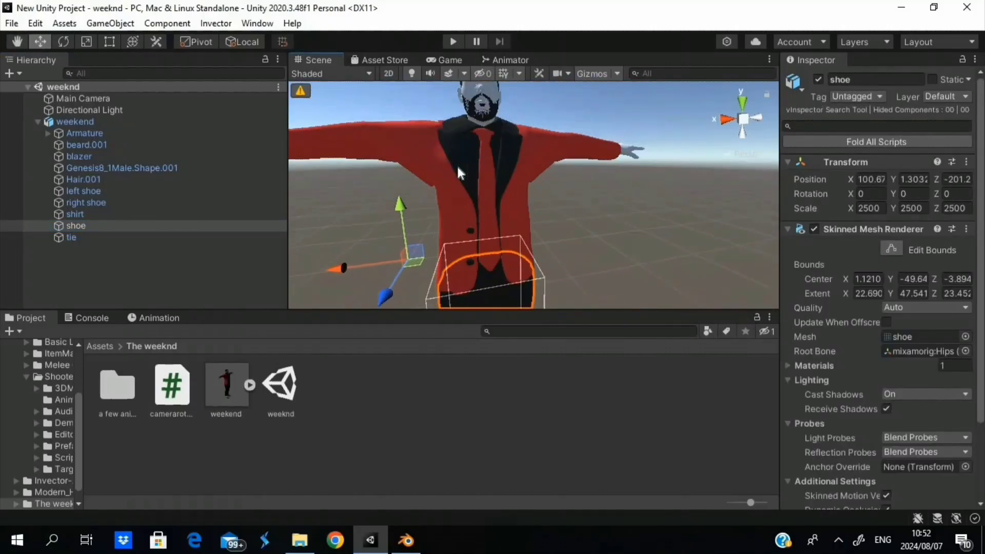
{"action": "left_click", "coordinate": [37, 122]}
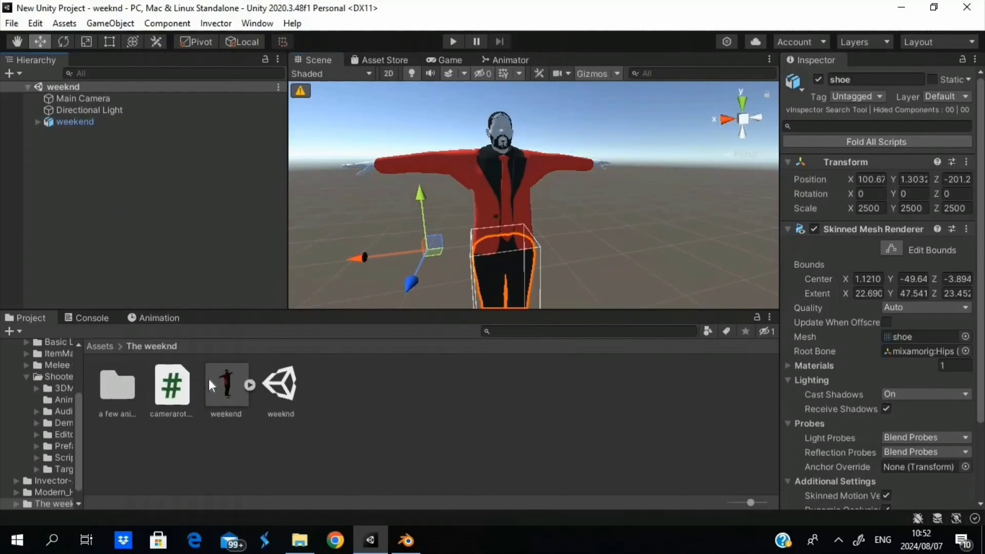
- Extract the weekend model's embedded textures into a new folder named texture inside The weeknd folder
{"action": "left_click", "coordinate": [223, 380]}
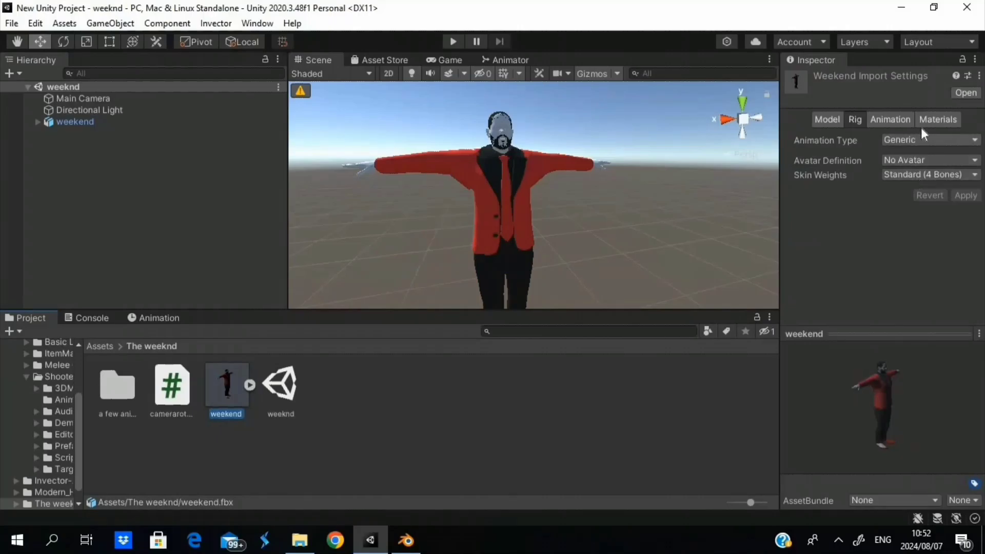
{"action": "left_click", "coordinate": [931, 121]}
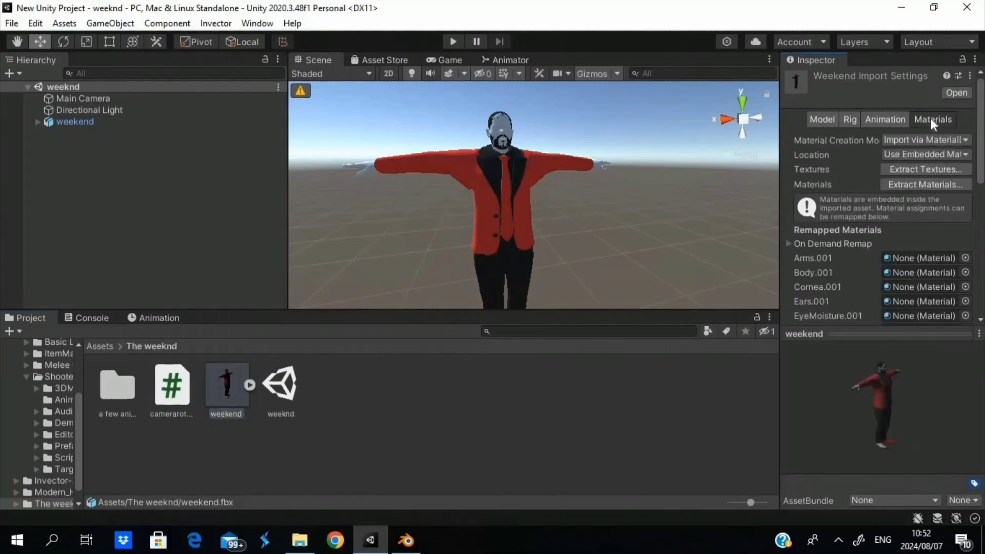
{"action": "left_click", "coordinate": [941, 169]}
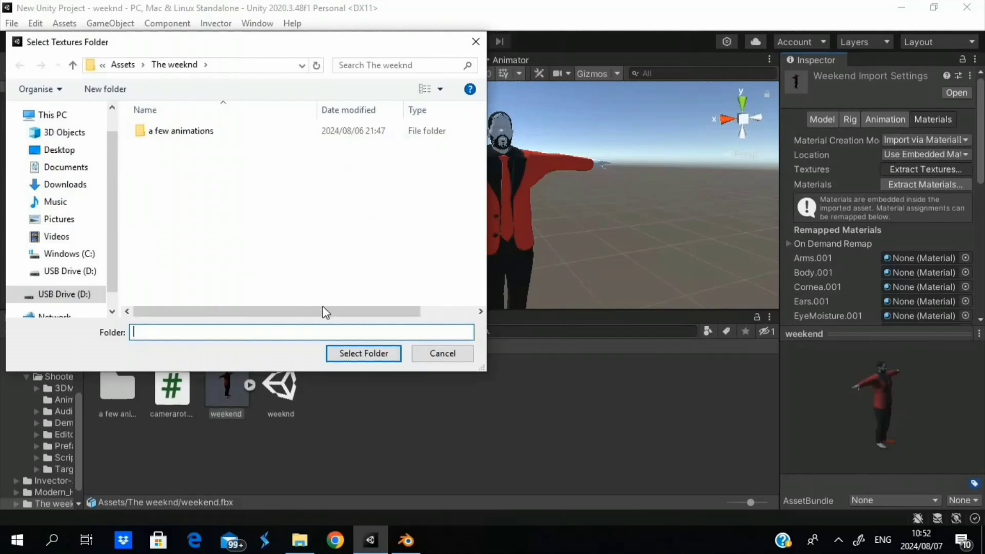
{"action": "left_click", "coordinate": [120, 91]}
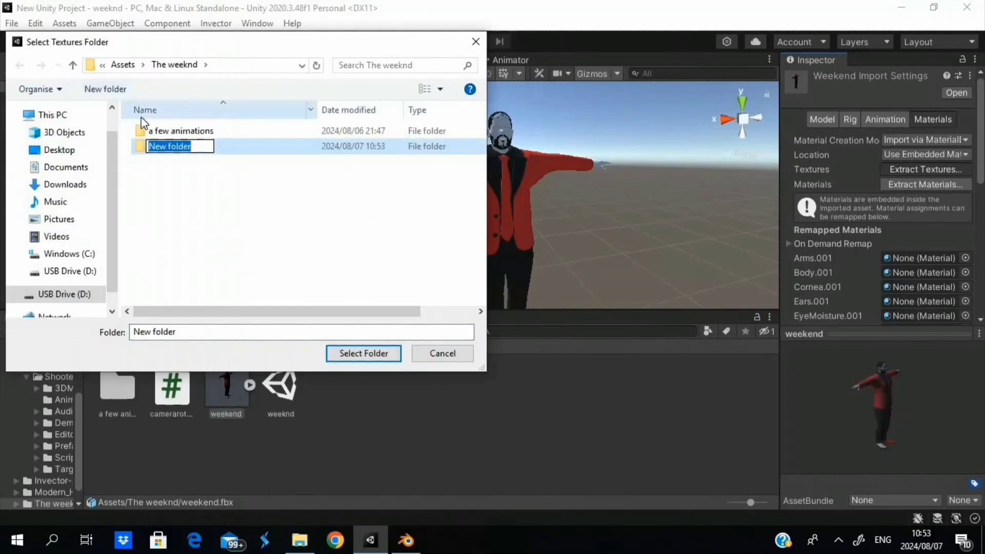
{"action": "type", "text": "tex"}
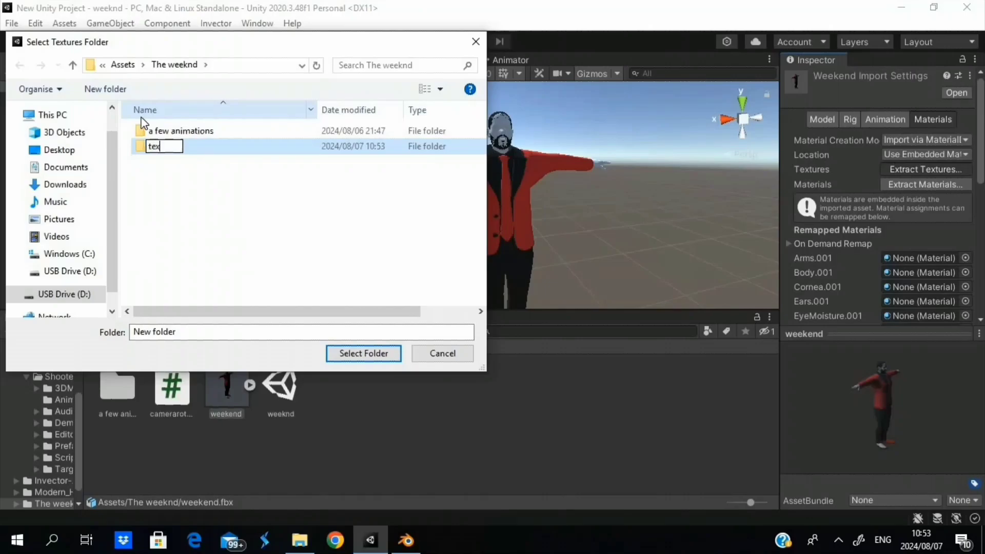
{"action": "type", "text": "ture"}
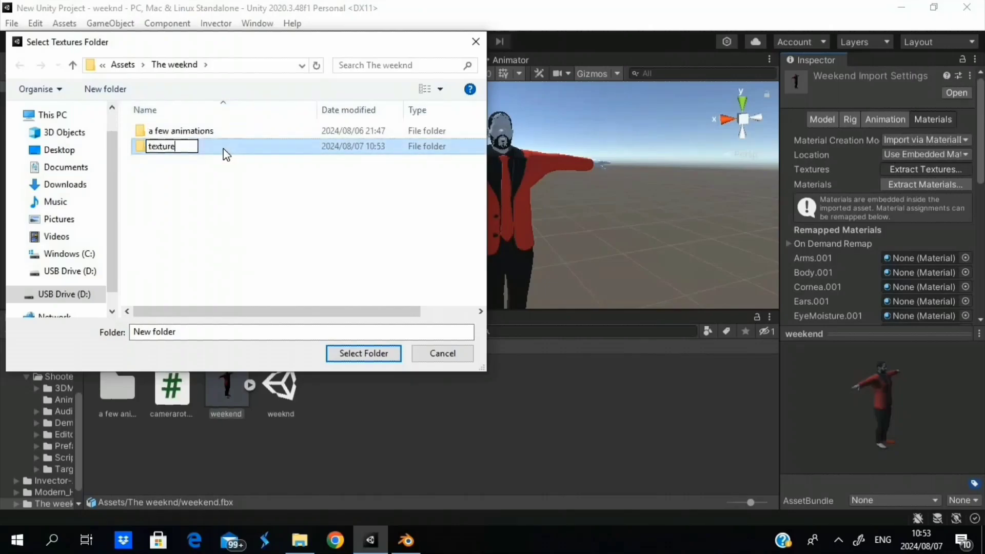
{"action": "key", "text": "Return"}
{"action": "left_click", "coordinate": [347, 353]}
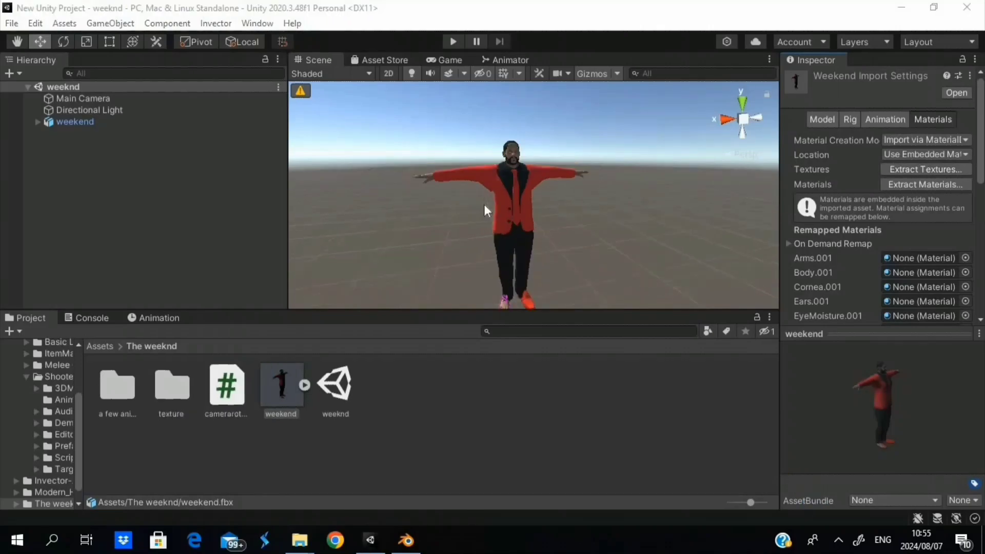
- Inspect the character's suit, shoes and head in the scene to check the extracted textures
{"action": "scroll", "coordinate": [497, 187], "scroll_direction": "up", "scroll_amount": 5}
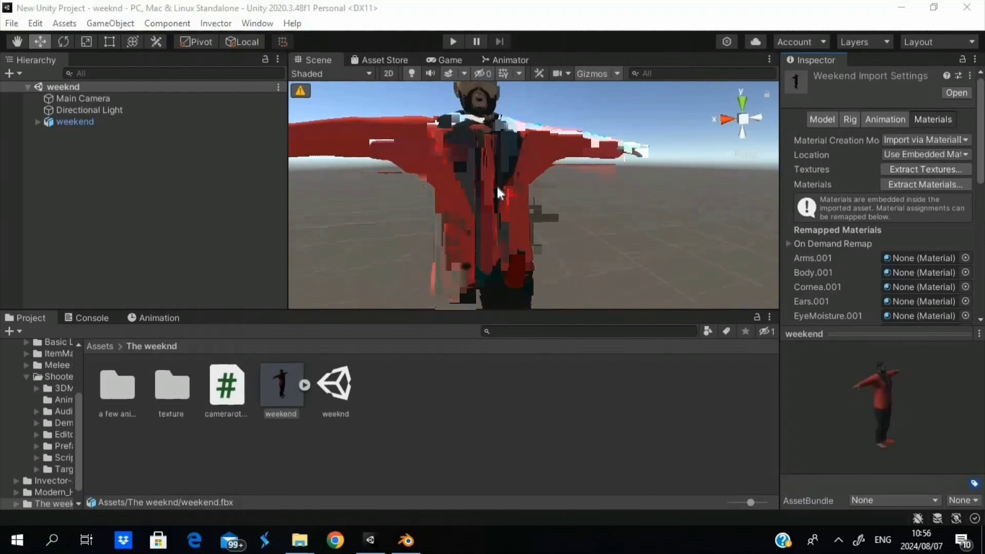
{"action": "scroll", "coordinate": [497, 183], "scroll_direction": "up", "scroll_amount": 5}
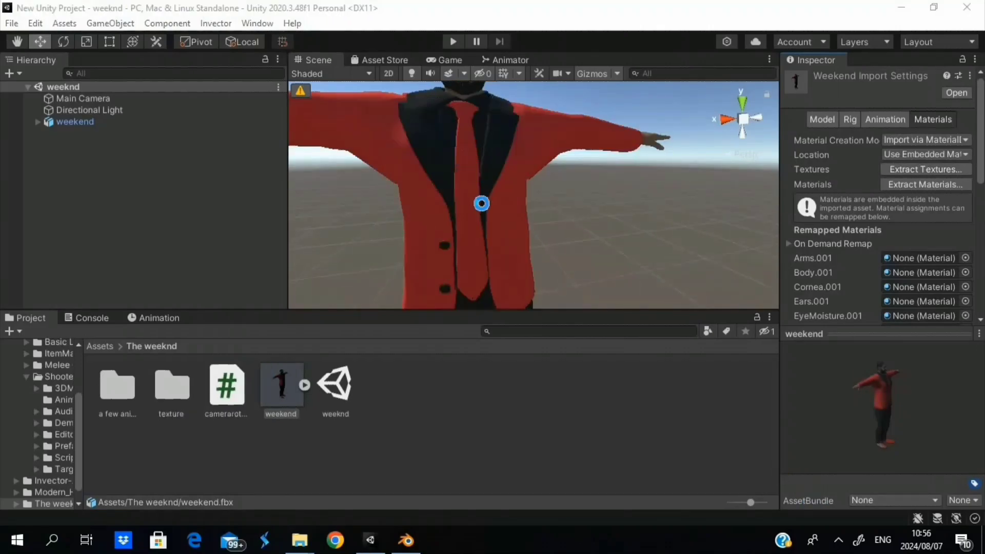
{"action": "middle_click_drag", "start_coordinate": [554, 156], "coordinate": [506, 192]}
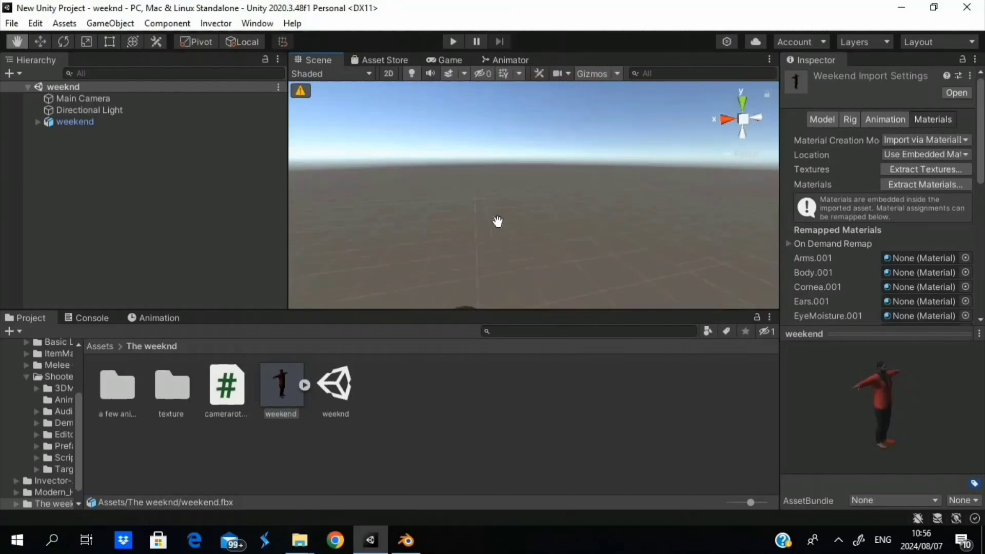
{"action": "left_click_drag", "start_coordinate": [520, 185], "coordinate": [405, 201], "text": "alt"}
{"action": "middle_click_drag", "start_coordinate": [405, 201], "coordinate": [419, 132]}
{"action": "scroll", "coordinate": [405, 191], "scroll_direction": "down", "scroll_amount": 5}
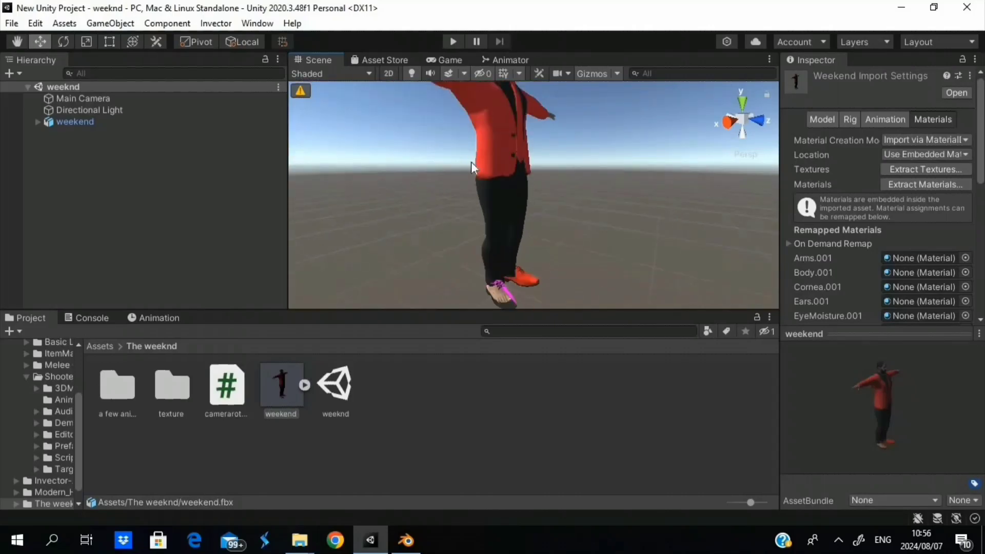
{"action": "middle_click_drag", "start_coordinate": [471, 162], "coordinate": [458, 199]}
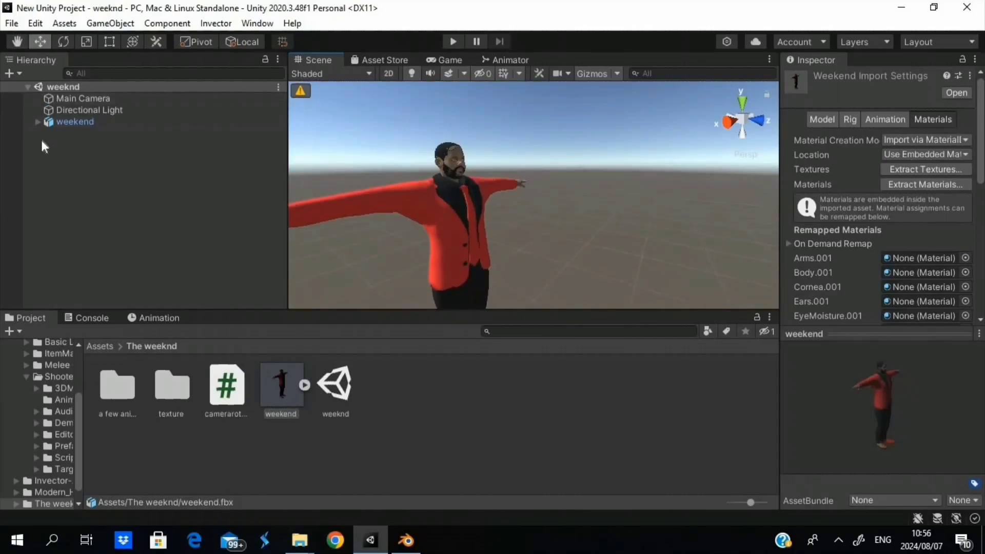
- Rename the weekend object's shoe child part to pants
{"action": "left_click", "coordinate": [38, 122]}
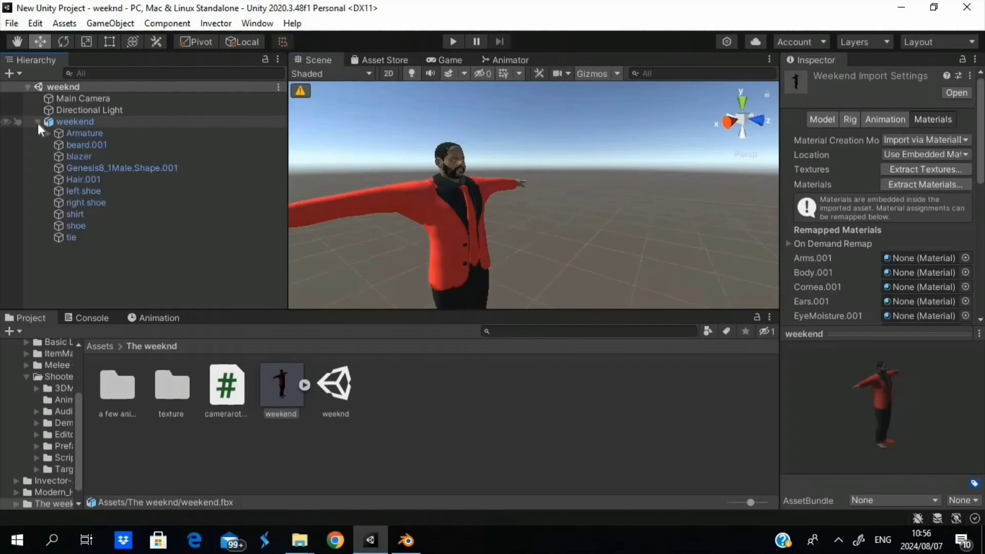
{"action": "left_click", "coordinate": [75, 226]}
{"action": "key", "text": "f"}
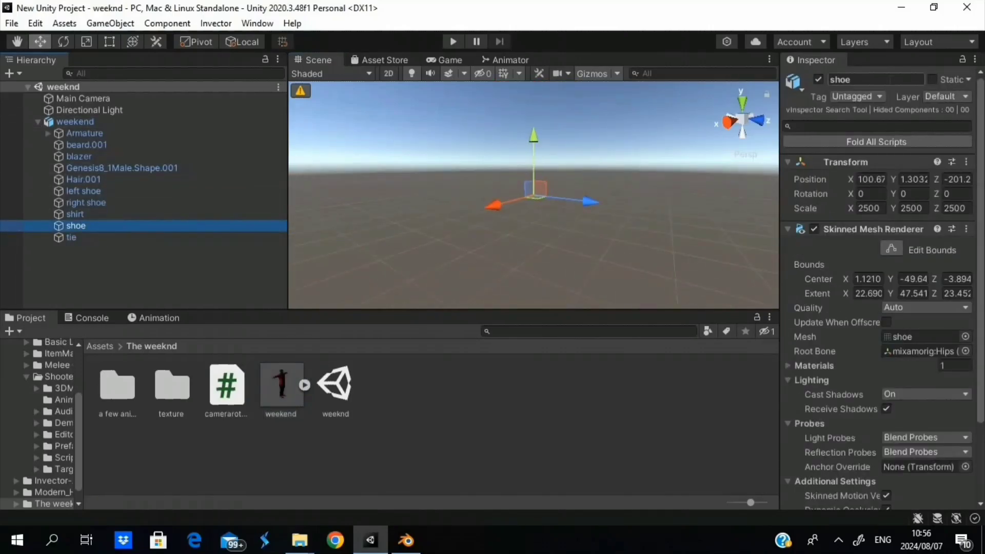
{"action": "left_click", "coordinate": [872, 80]}
{"action": "key", "text": "Return"}
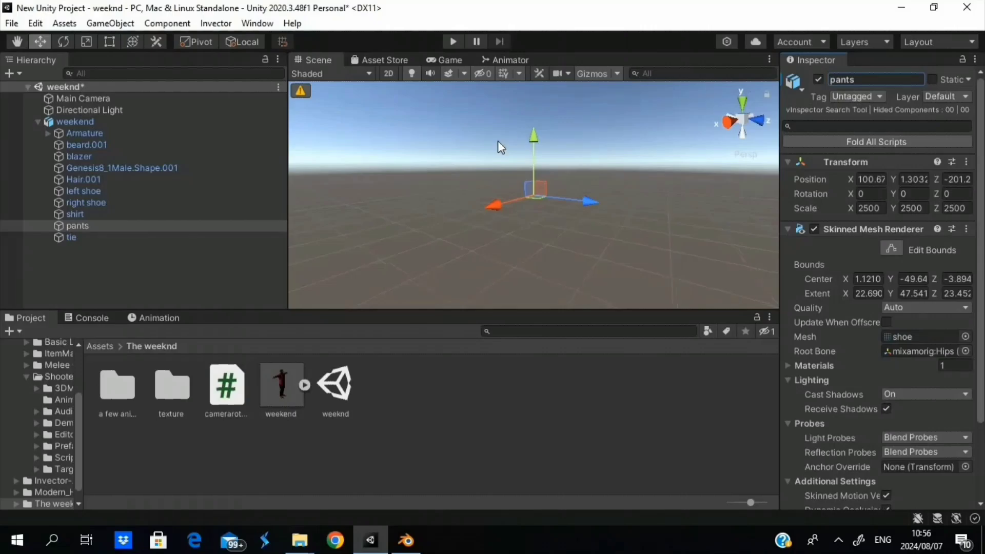
- Examine the textured character from the front and review the extracted images in the texture folder
{"action": "left_click", "coordinate": [177, 165]}
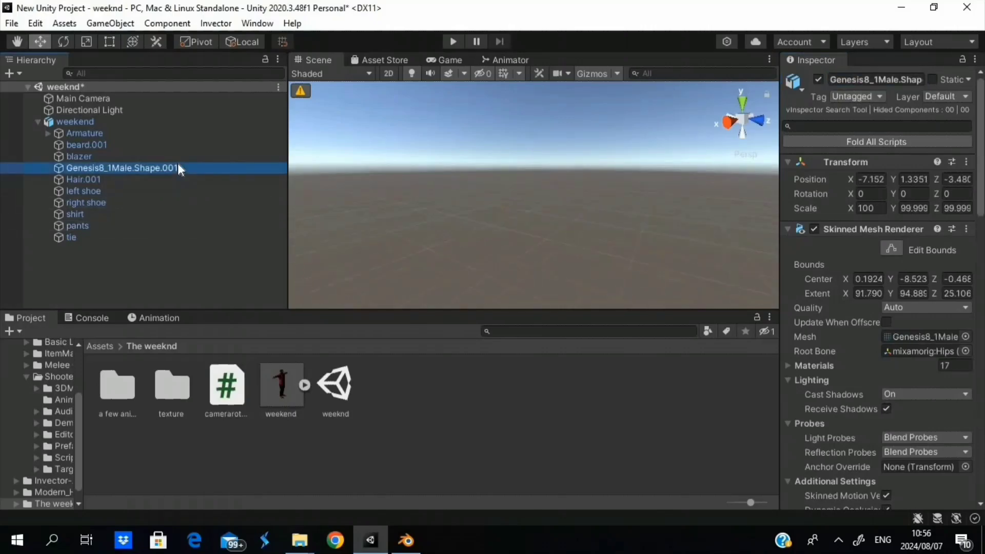
{"action": "left_click", "coordinate": [609, 160]}
{"action": "scroll", "coordinate": [609, 159], "scroll_direction": "up", "scroll_amount": 6}
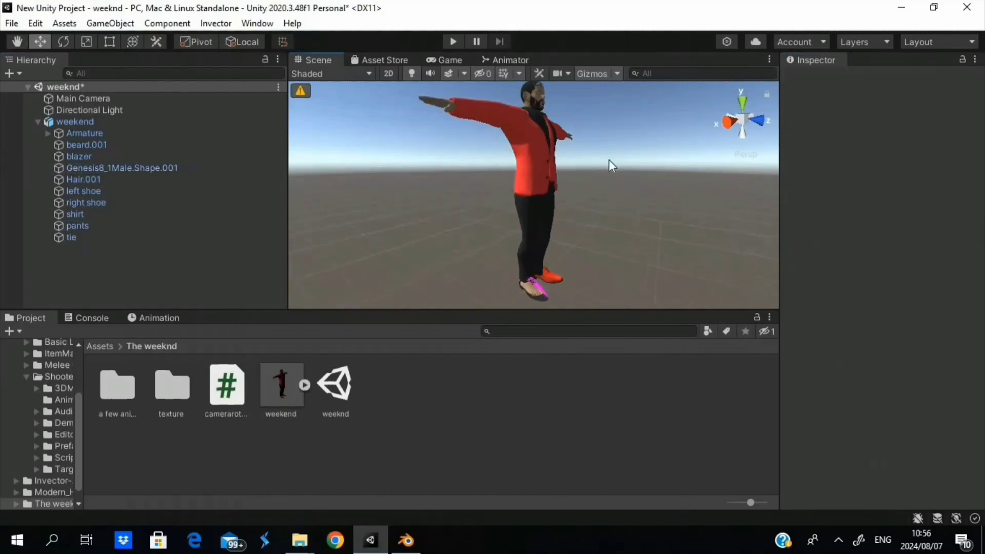
{"action": "left_click_drag", "start_coordinate": [563, 109], "coordinate": [427, 224], "text": "alt"}
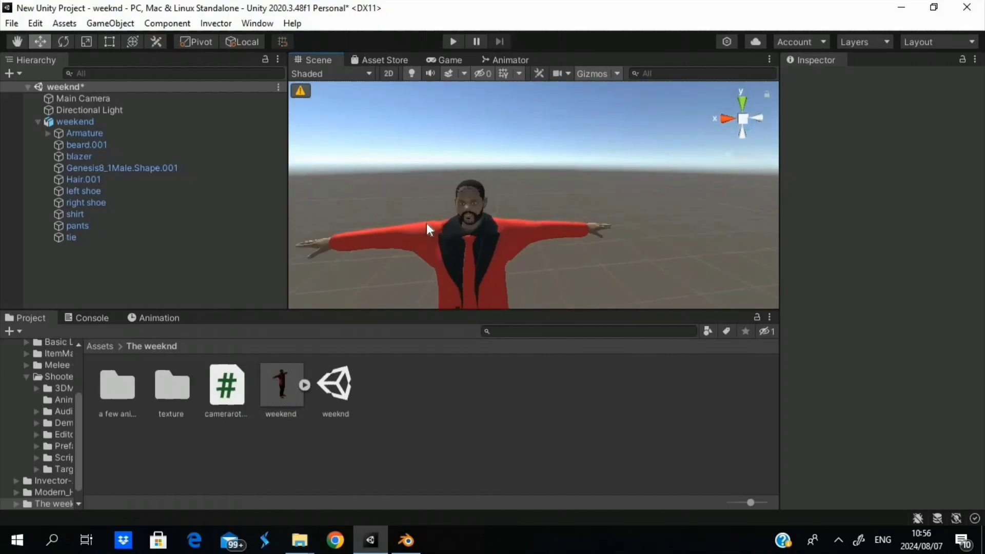
{"action": "left_click", "coordinate": [185, 387]}
{"action": "double_click", "coordinate": [186, 387]}
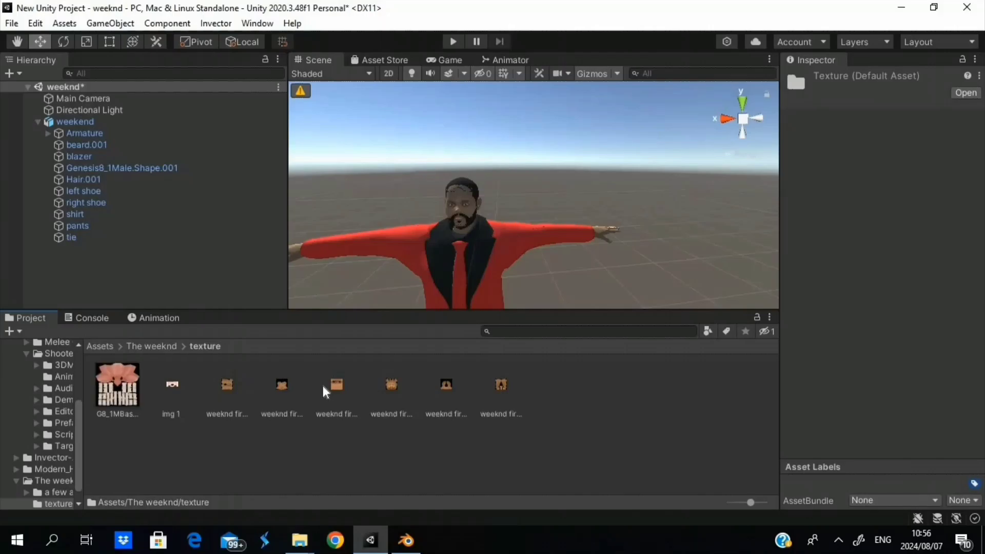
{"action": "left_click", "coordinate": [152, 344]}
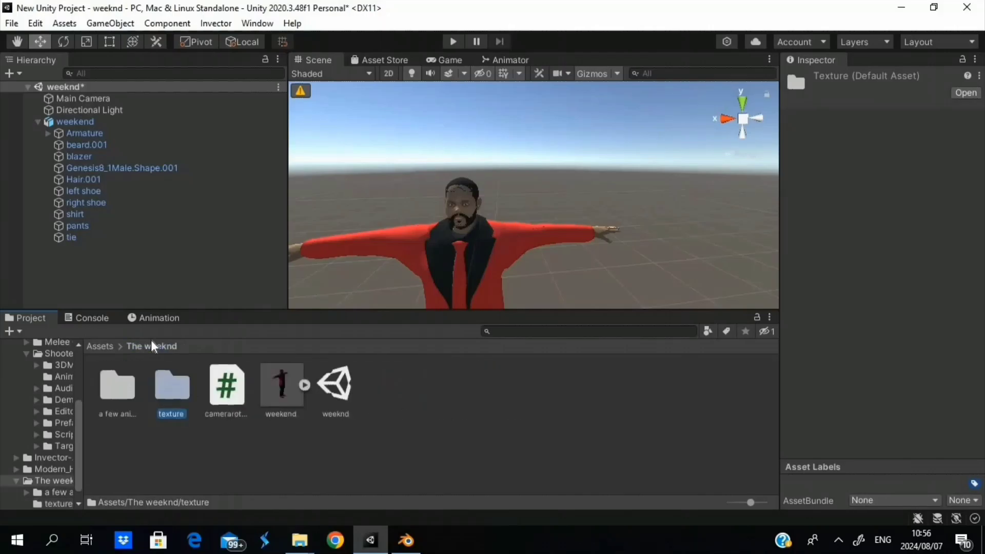
- Set the weekend model's rig animation type to Humanoid, apply it, and select the weekend object in the scene
{"action": "left_click", "coordinate": [282, 396]}
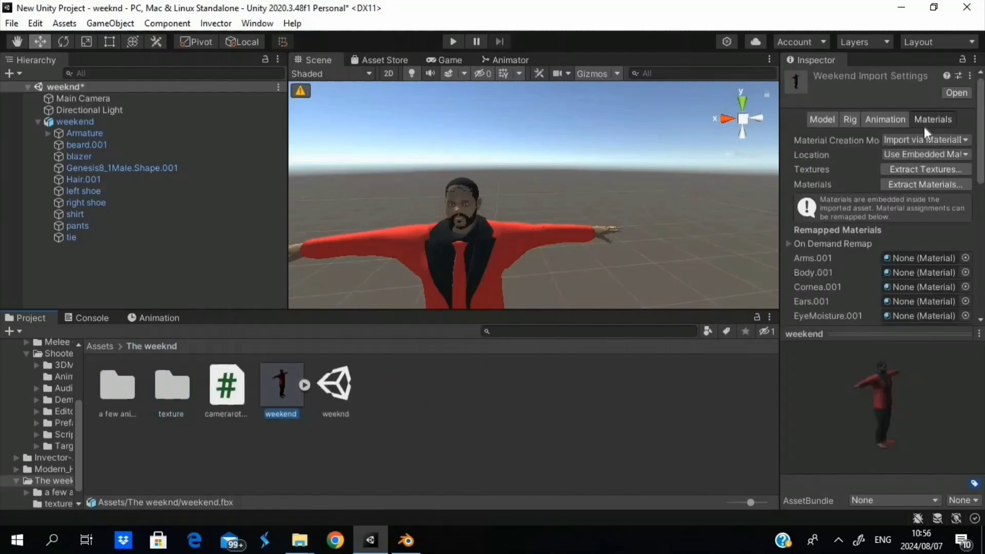
{"action": "left_click", "coordinate": [844, 122]}
{"action": "left_click", "coordinate": [928, 204]}
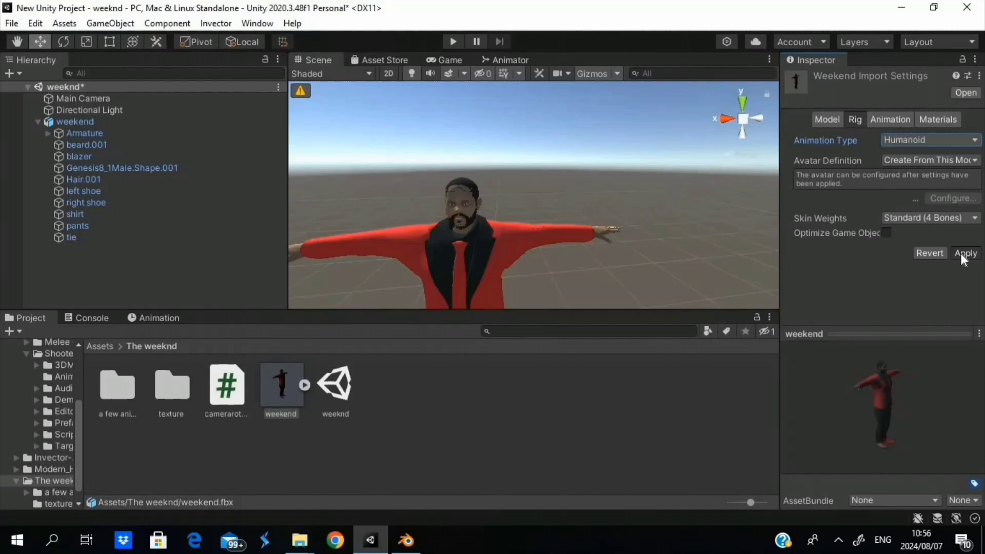
{"action": "left_click", "coordinate": [962, 253]}
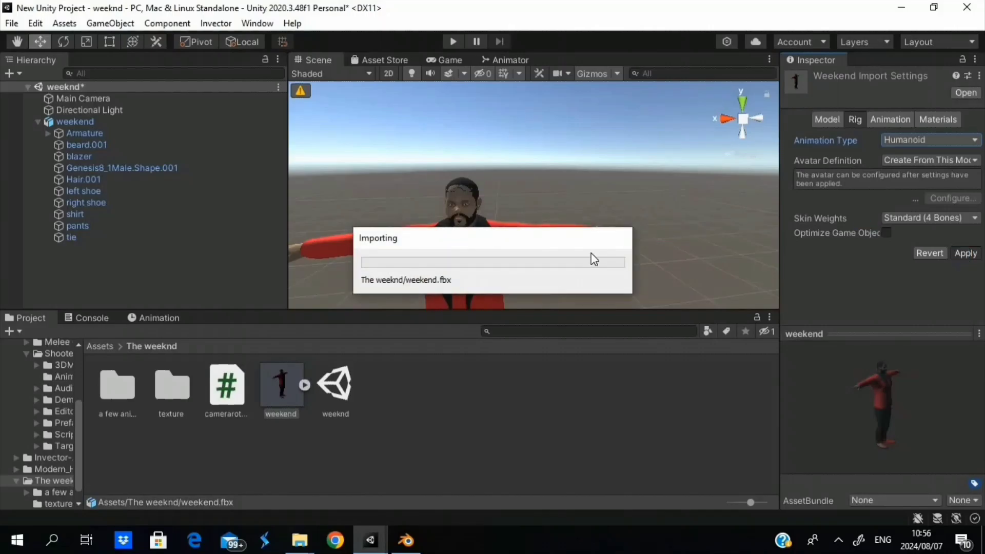
{"action": "left_click", "coordinate": [116, 123]}
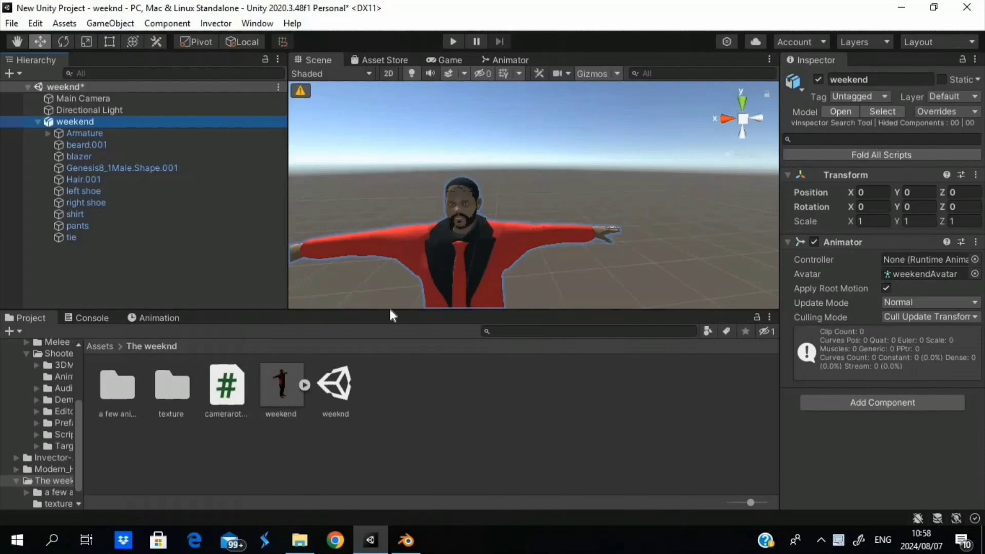
- Switch to Blender and examine the character's hair and beard up close from the front and side
{"action": "left_click", "coordinate": [406, 540]}
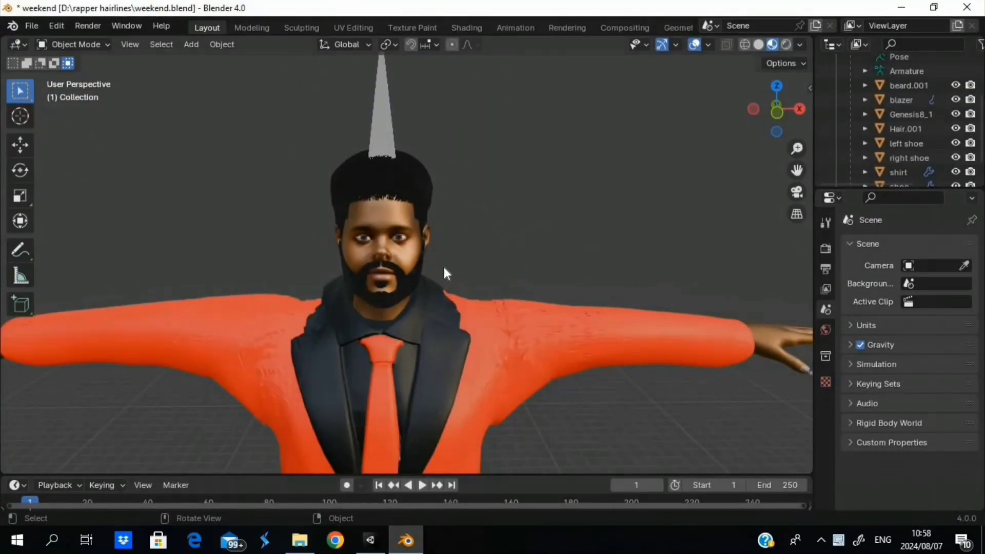
{"action": "middle_click_drag", "start_coordinate": [444, 268], "coordinate": [406, 314]}
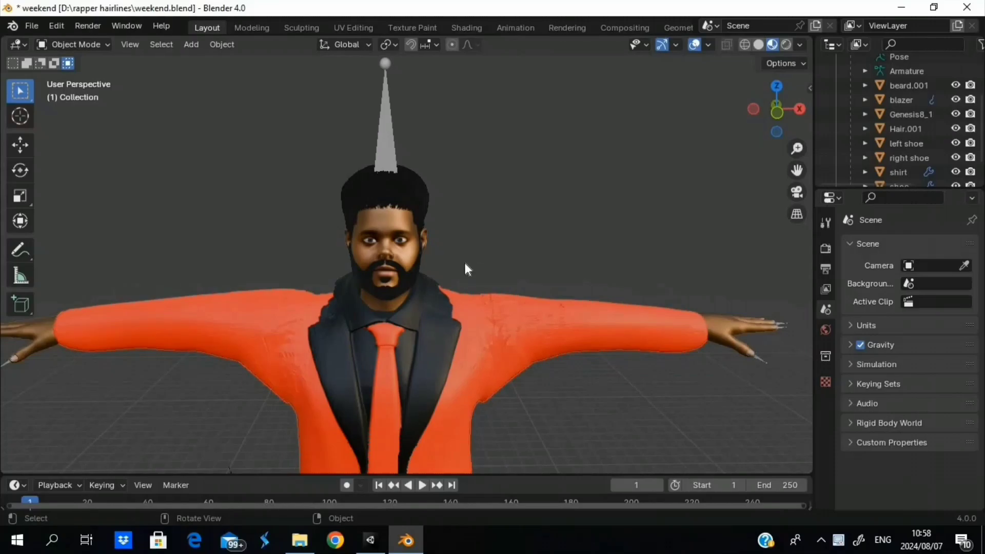
{"action": "scroll", "coordinate": [465, 268], "scroll_direction": "down", "scroll_amount": 4}
{"action": "middle_click_drag", "start_coordinate": [488, 263], "coordinate": [429, 231]}
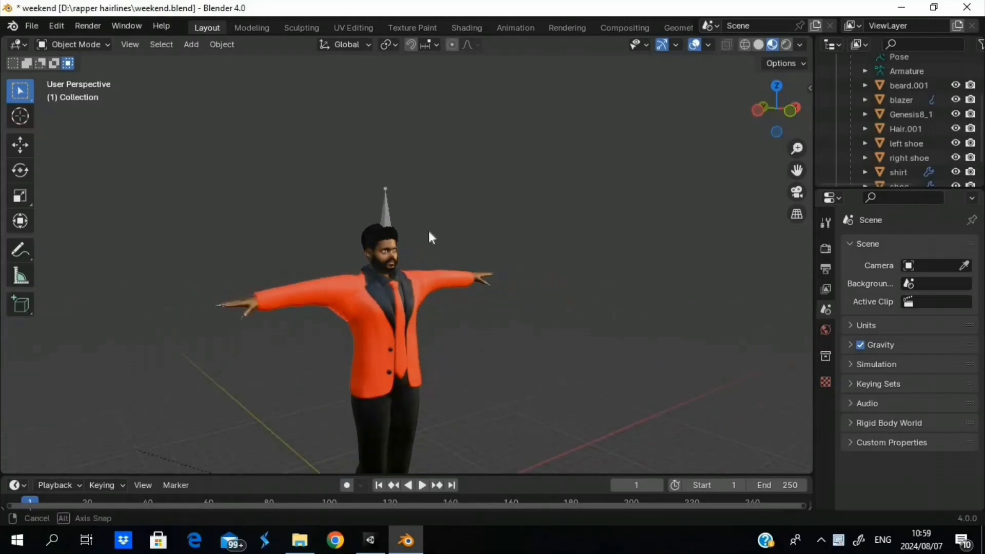
{"action": "scroll", "coordinate": [429, 231], "scroll_direction": "up", "scroll_amount": 3}
{"action": "scroll", "coordinate": [430, 231], "scroll_direction": "up", "scroll_amount": 4}
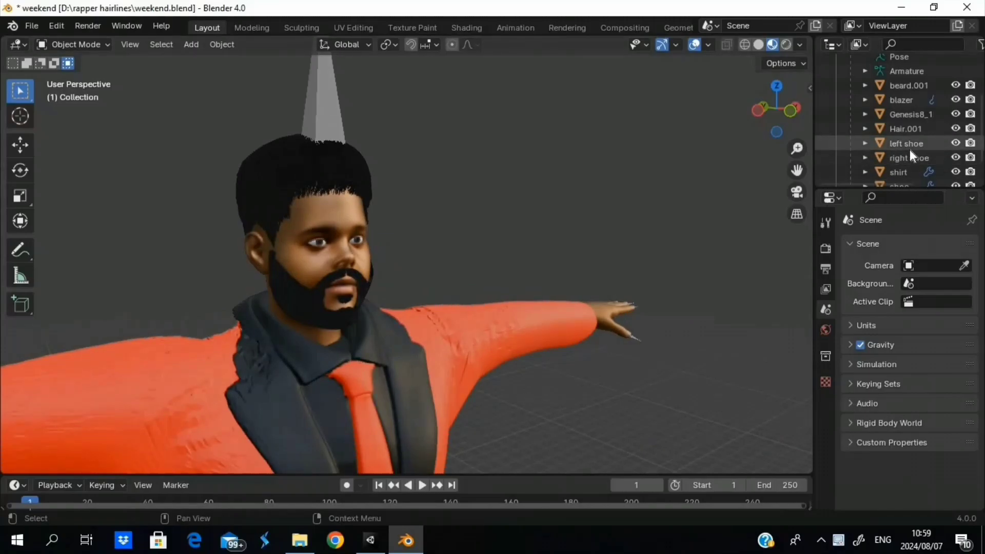
{"action": "scroll", "coordinate": [910, 112], "scroll_direction": "up", "scroll_amount": 4}
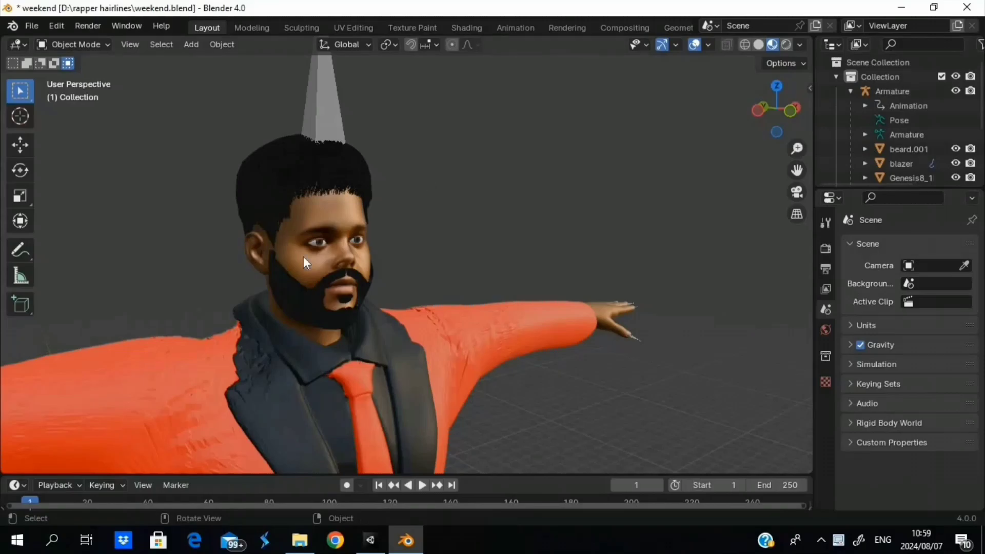
- Remove the beard's Armature, Subdivision and Shrinkwrap modifiers and convert its hair particle system to a mesh
{"action": "left_click", "coordinate": [289, 295]}
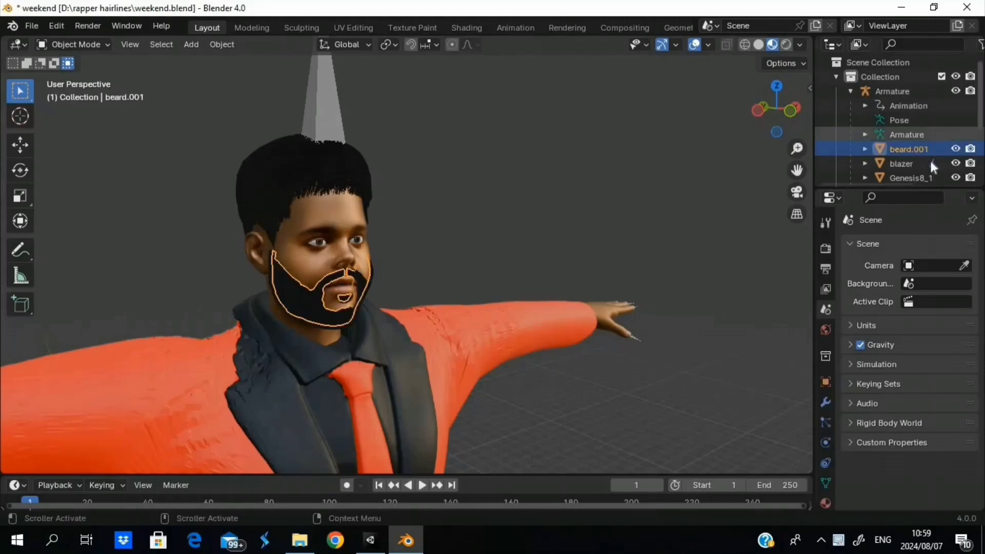
{"action": "left_click", "coordinate": [826, 402]}
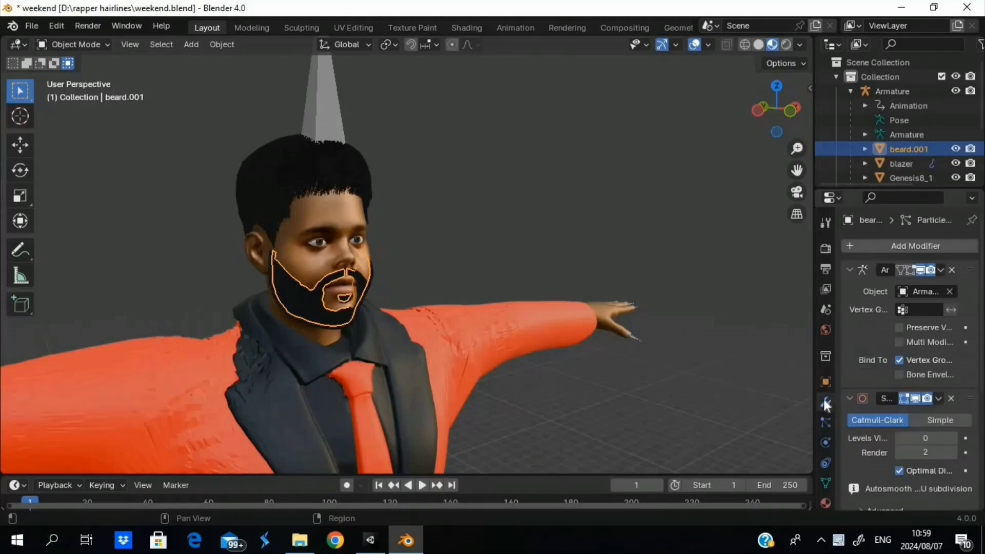
{"action": "left_click", "coordinate": [951, 270]}
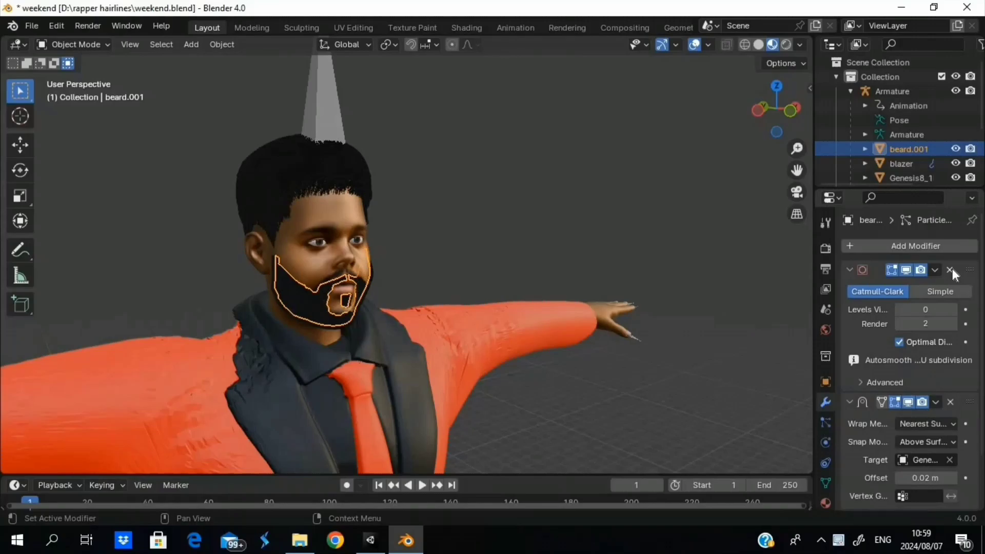
{"action": "left_click", "coordinate": [951, 270]}
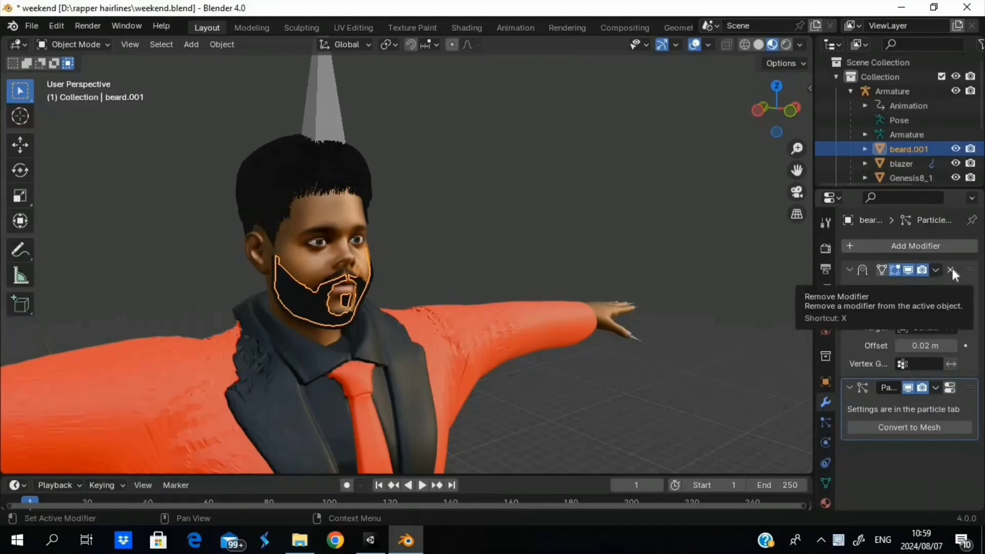
{"action": "left_click", "coordinate": [951, 270]}
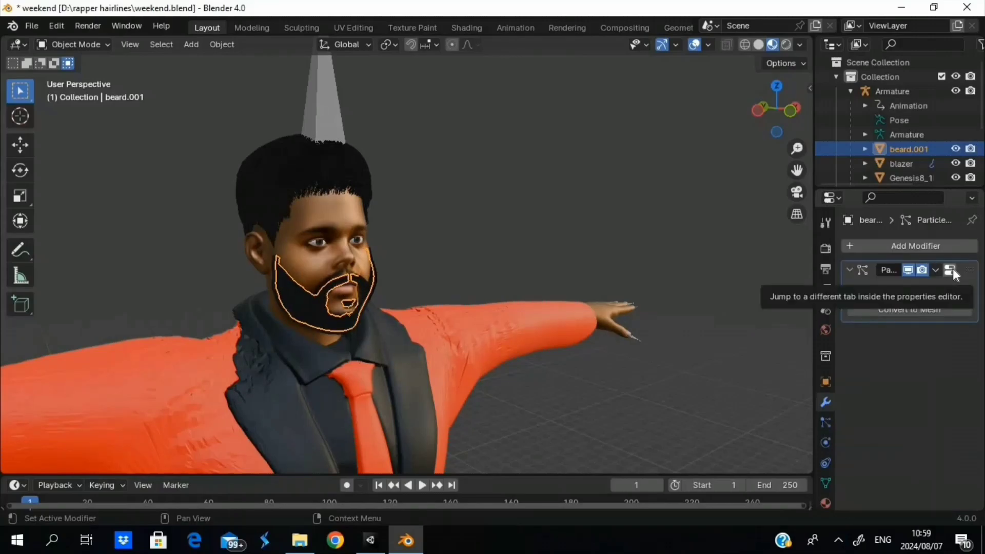
{"action": "left_click", "coordinate": [928, 313]}
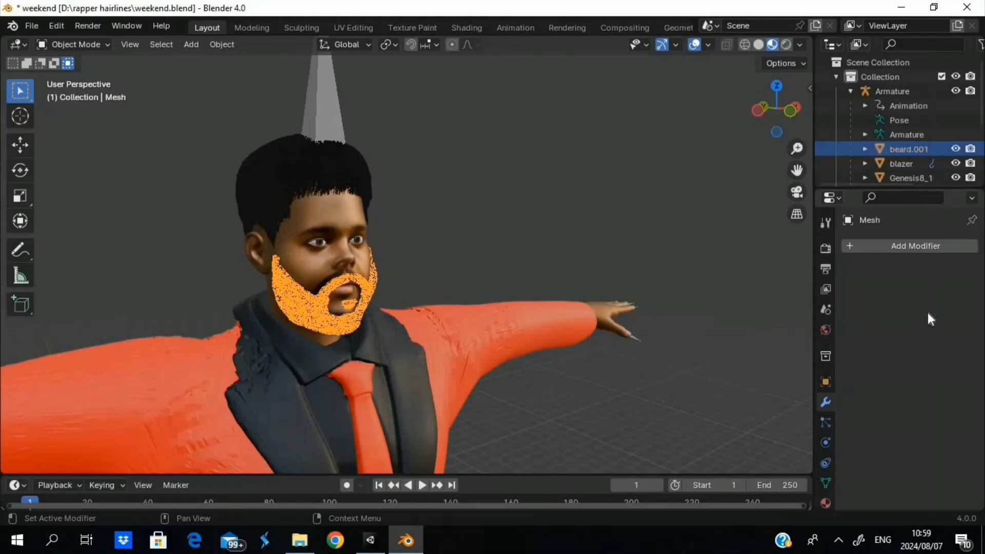
- Remove the Armature, Shrinkwrap and Subdivision modifiers from Hair.001 and convert its particle system to a mesh
{"action": "scroll", "coordinate": [905, 160], "scroll_direction": "down", "scroll_amount": 5}
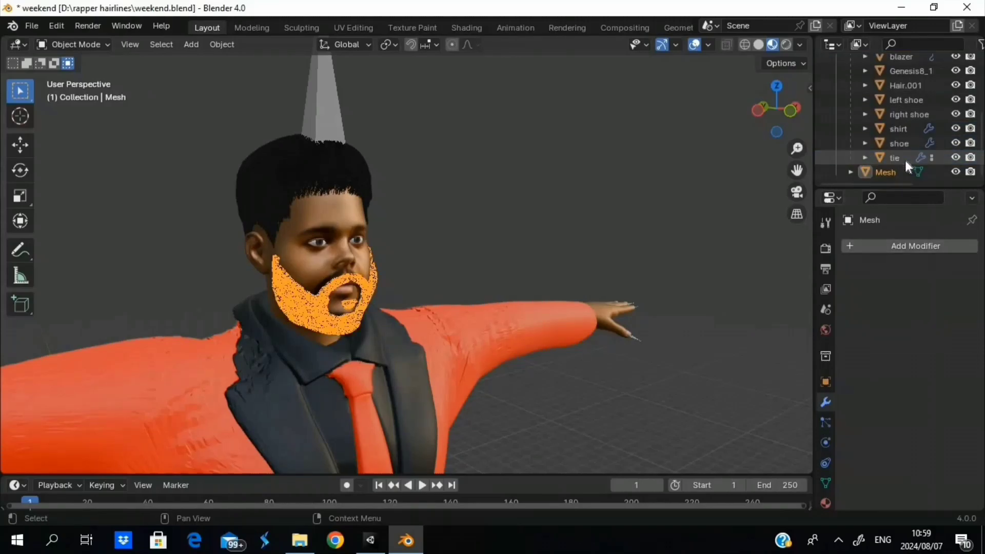
{"action": "left_click", "coordinate": [892, 85]}
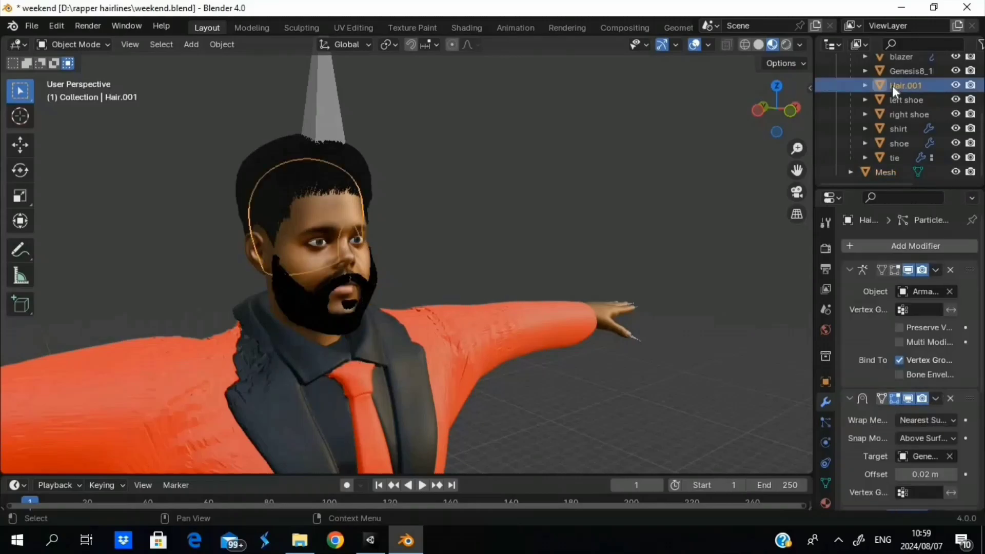
{"action": "left_click", "coordinate": [953, 269]}
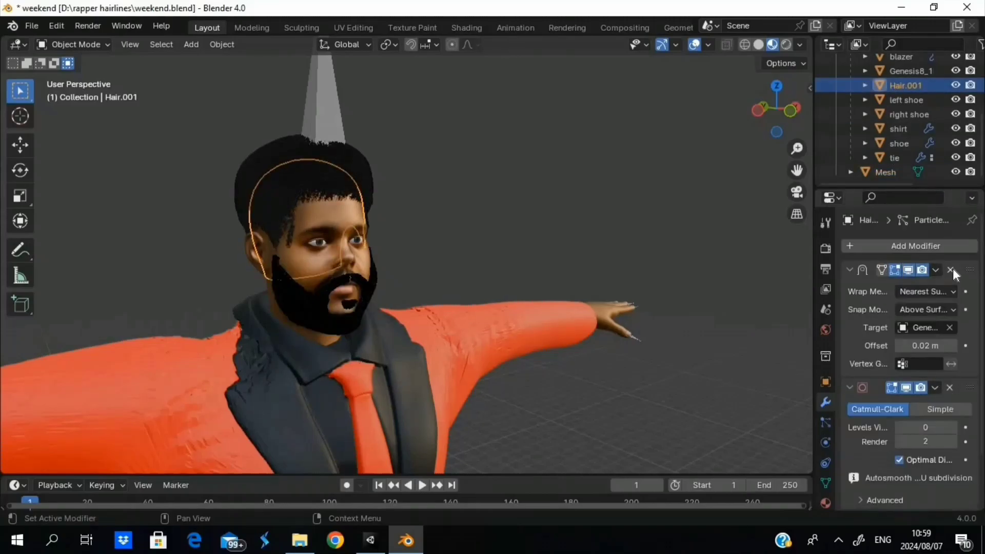
{"action": "left_click", "coordinate": [953, 269]}
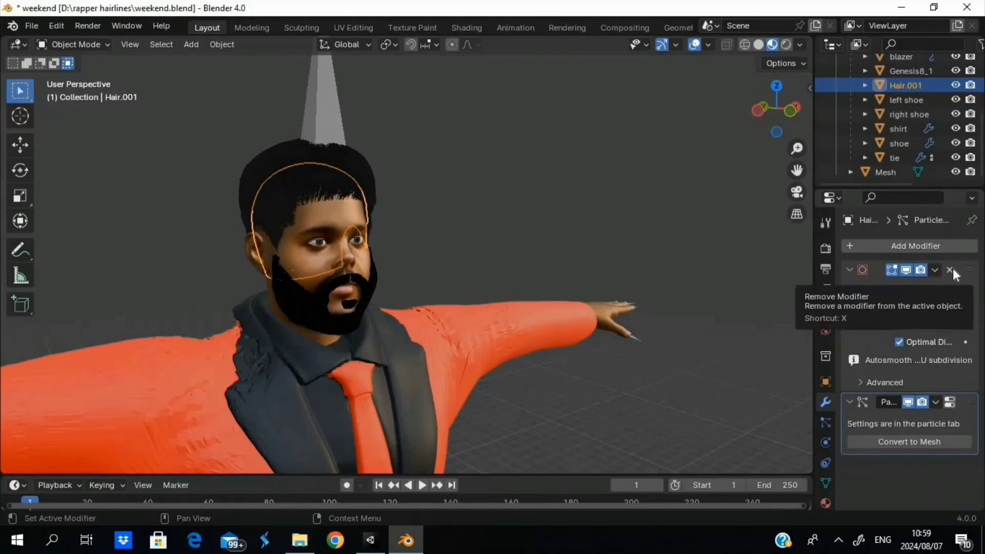
{"action": "left_click", "coordinate": [953, 269]}
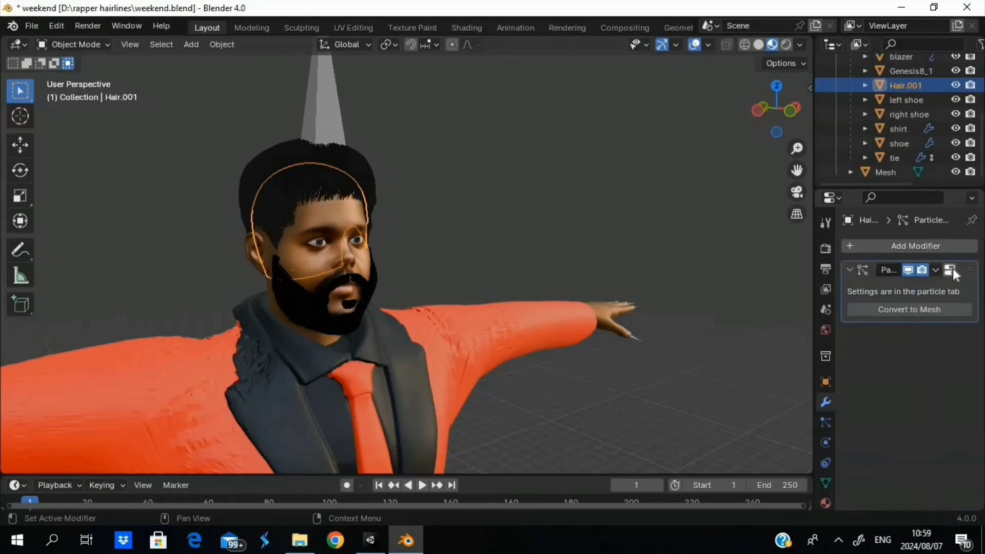
{"action": "left_click", "coordinate": [942, 310]}
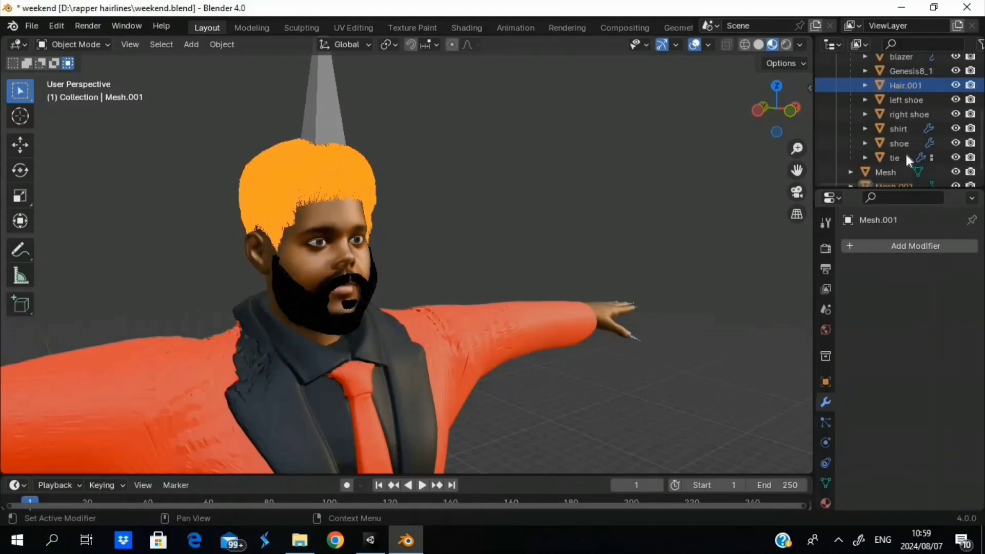
- Delete the original beard.001 and Hair.001 objects, keeping the converted hair and beard meshes
{"action": "scroll", "coordinate": [906, 156], "scroll_direction": "up", "scroll_amount": 5}
{"action": "scroll", "coordinate": [909, 150], "scroll_direction": "down", "scroll_amount": 4}
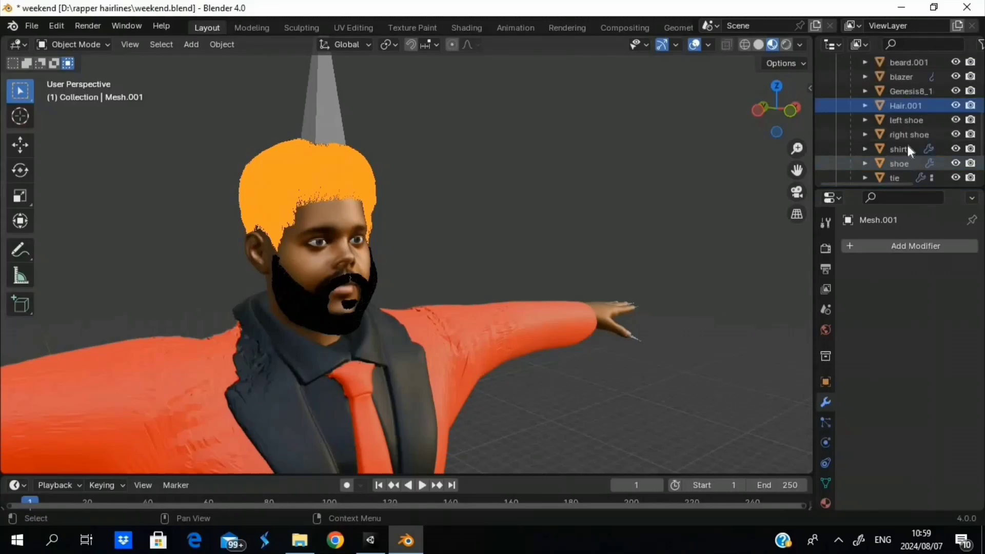
{"action": "left_click", "coordinate": [901, 64]}
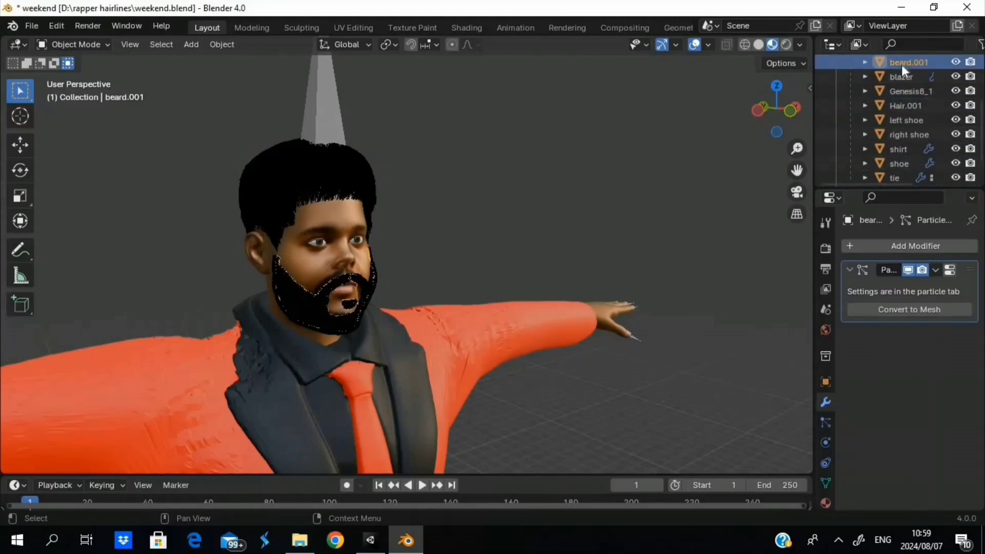
{"action": "key", "text": "Delete"}
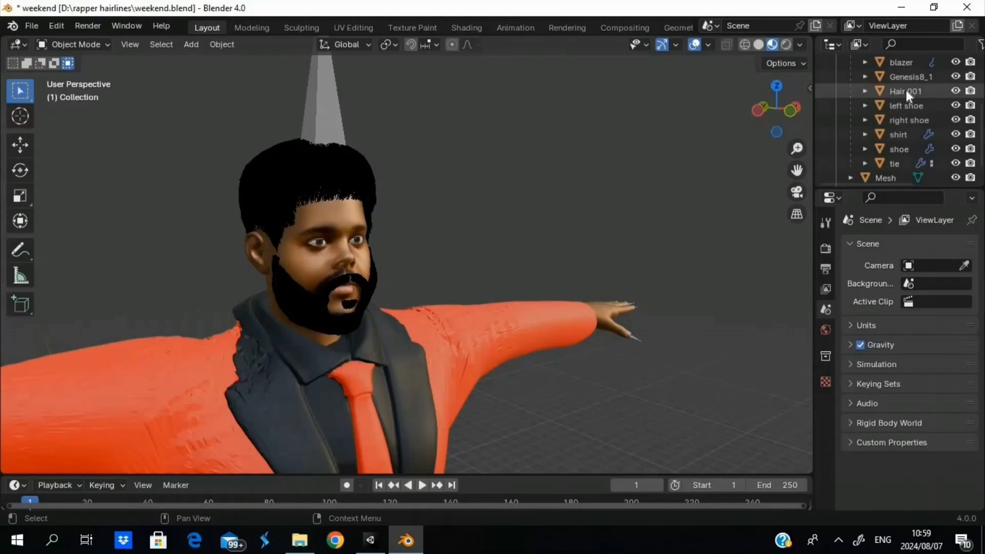
{"action": "left_click", "coordinate": [907, 90]}
{"action": "key", "text": "Delete"}
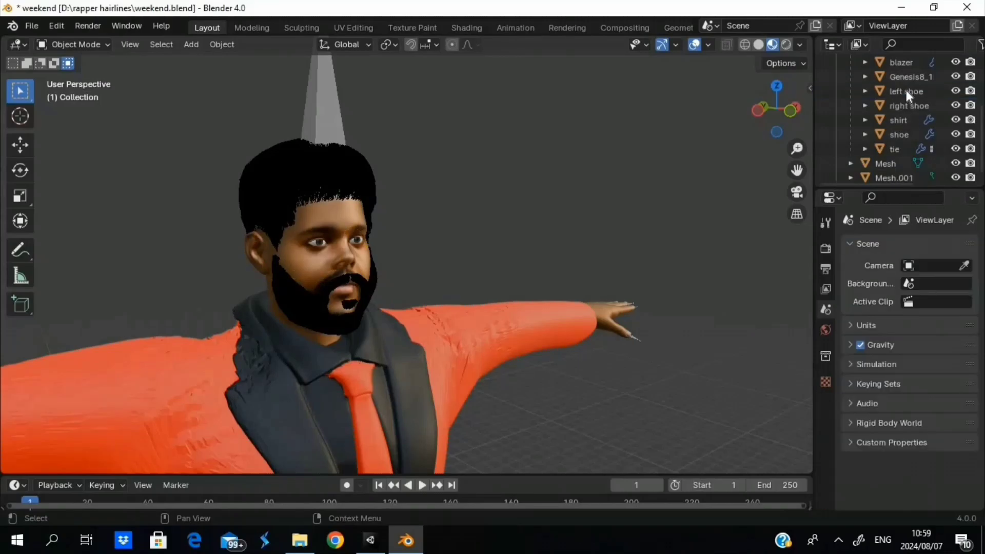
- Convert the head hair object Mesh.001 to a curve
{"action": "left_click", "coordinate": [903, 164]}
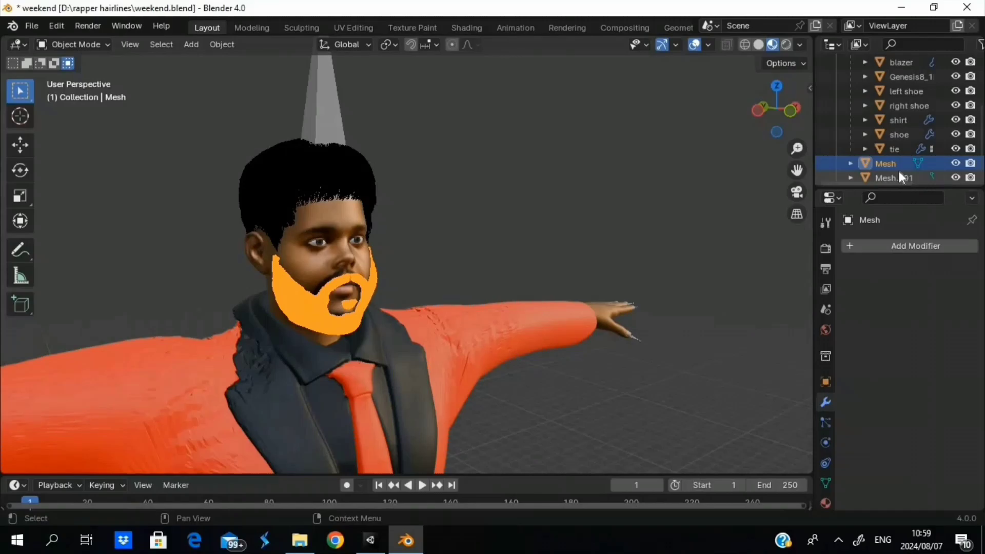
{"action": "left_click", "coordinate": [900, 174]}
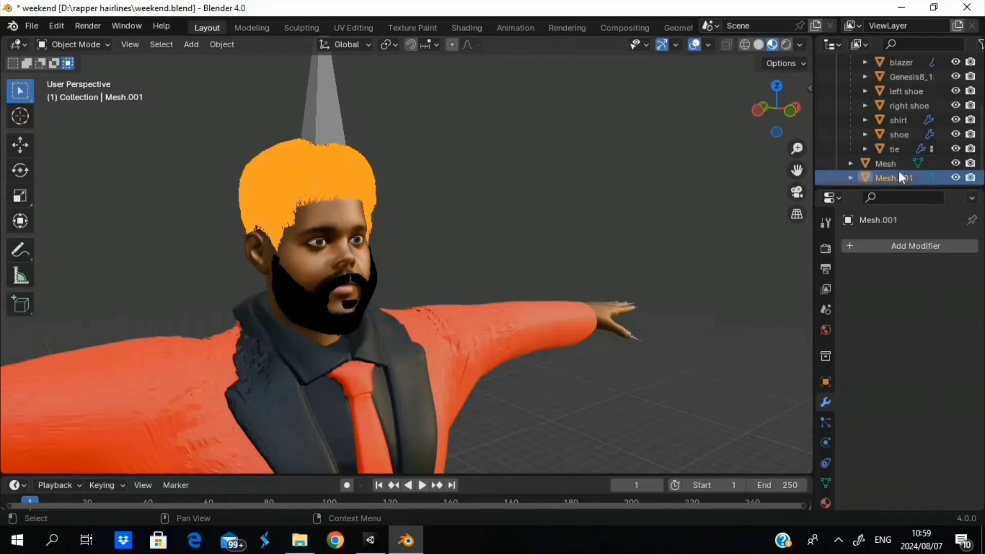
{"action": "right_click", "coordinate": [316, 177]}
{"action": "mouse_move", "coordinate": [313, 224]}
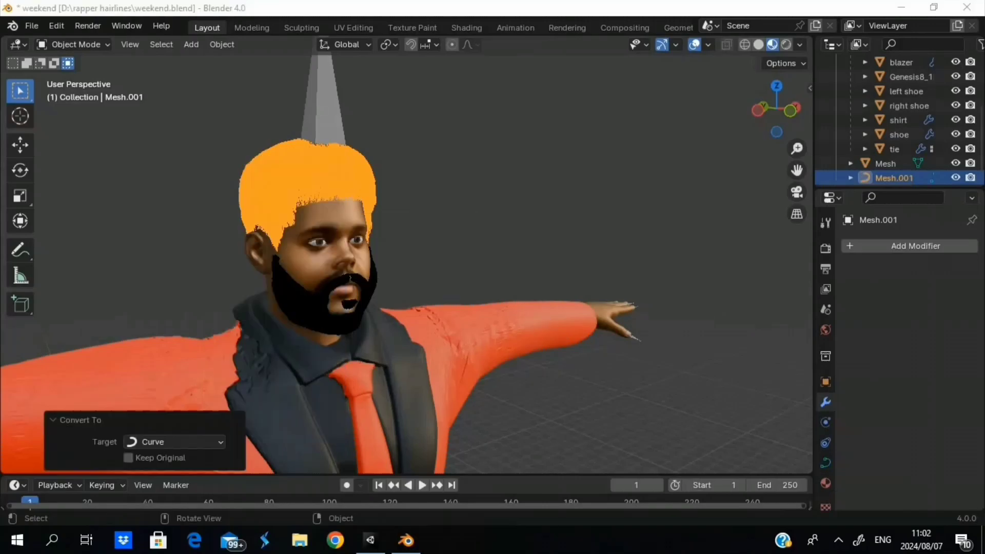
- Convert the beard object Mesh to a curve
{"action": "left_click", "coordinate": [298, 302]}
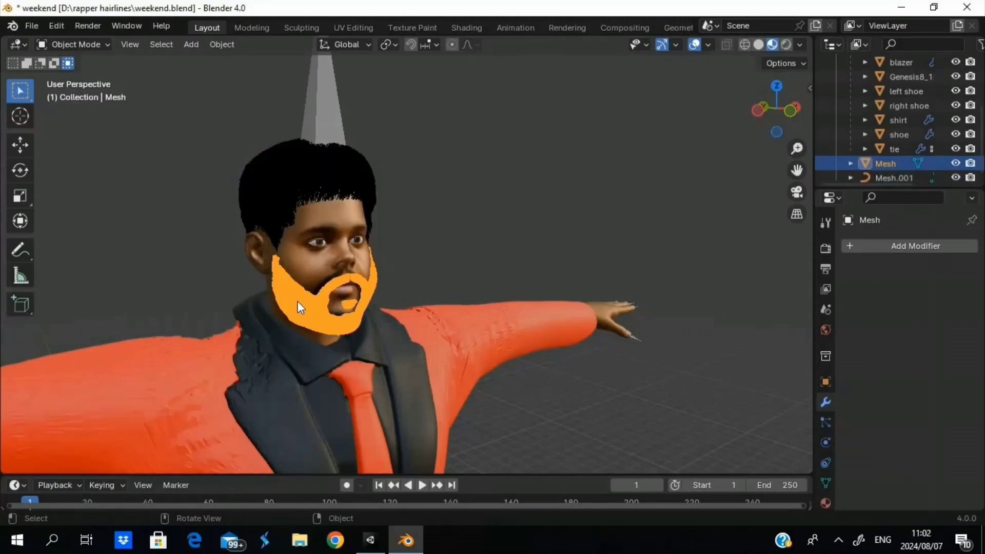
{"action": "right_click", "coordinate": [298, 301]}
{"action": "mouse_move", "coordinate": [298, 301]}
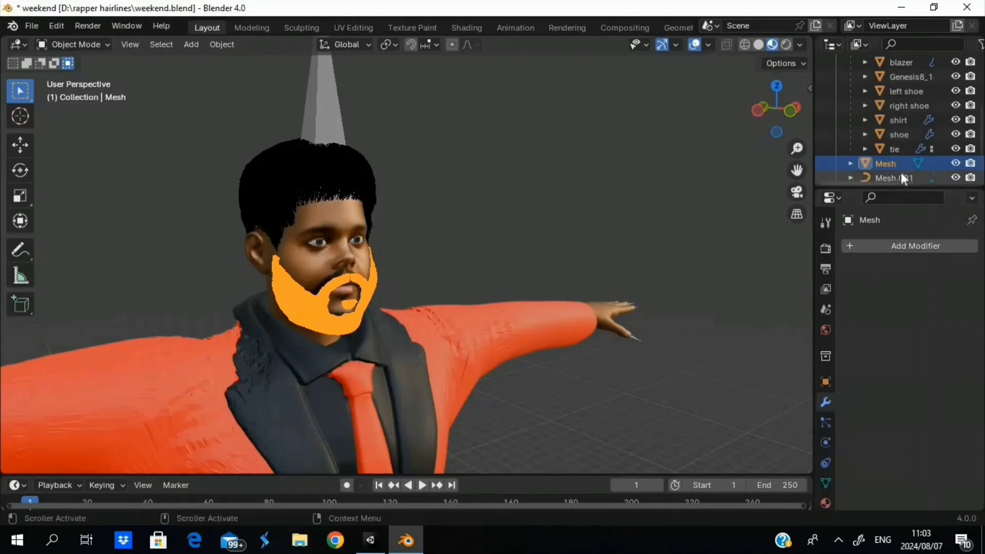
{"action": "left_click", "coordinate": [901, 175]}
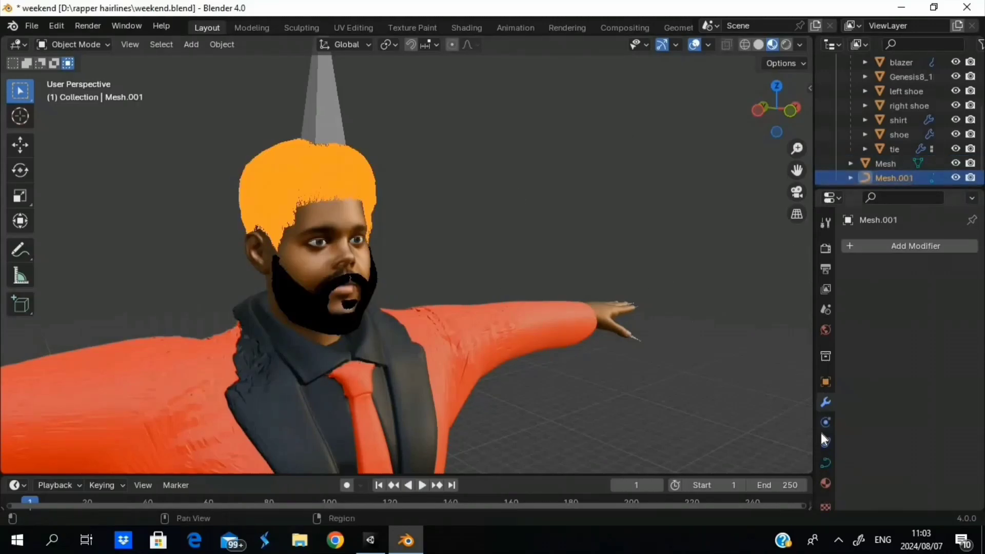
{"action": "left_click", "coordinate": [825, 463]}
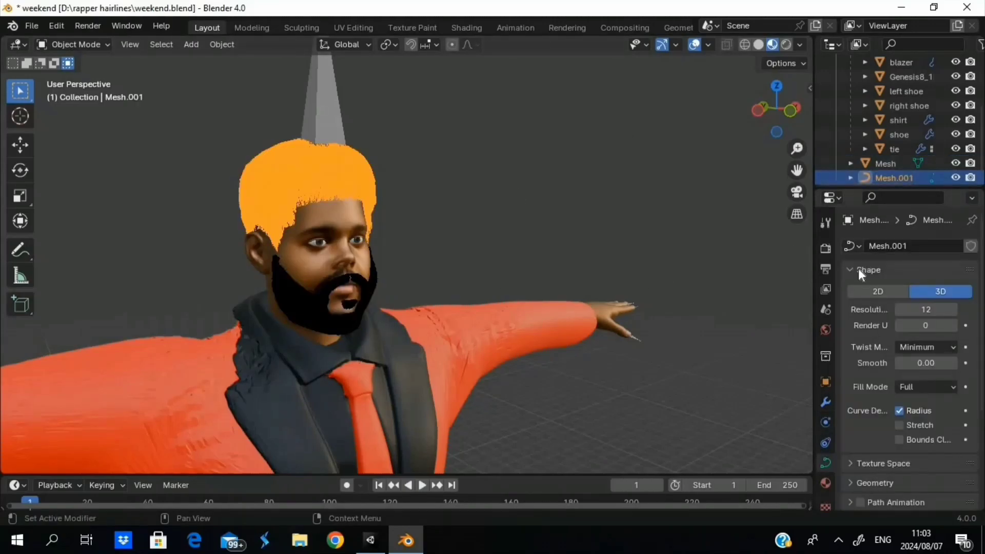
{"action": "left_click", "coordinate": [871, 161]}
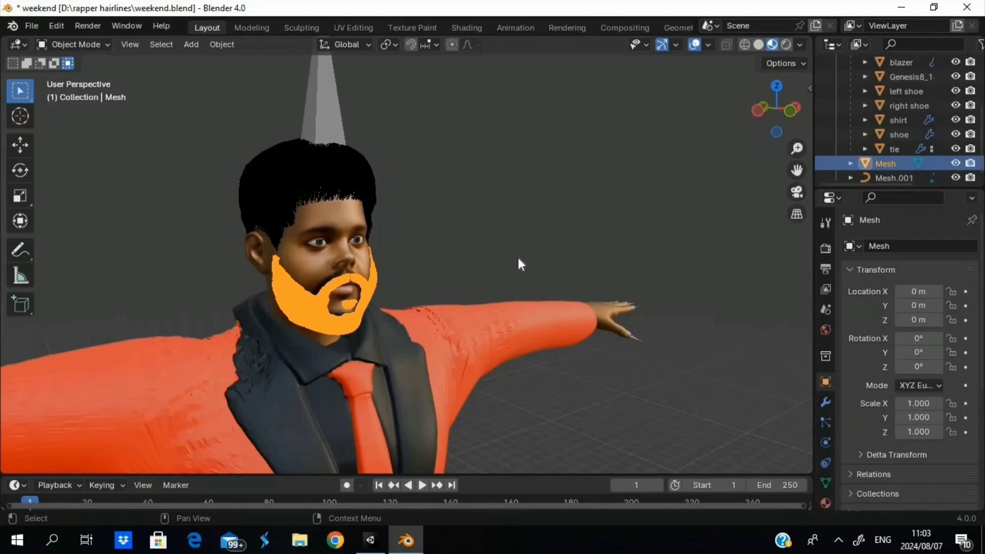
{"action": "right_click", "coordinate": [303, 312]}
{"action": "mouse_move", "coordinate": [303, 304]}
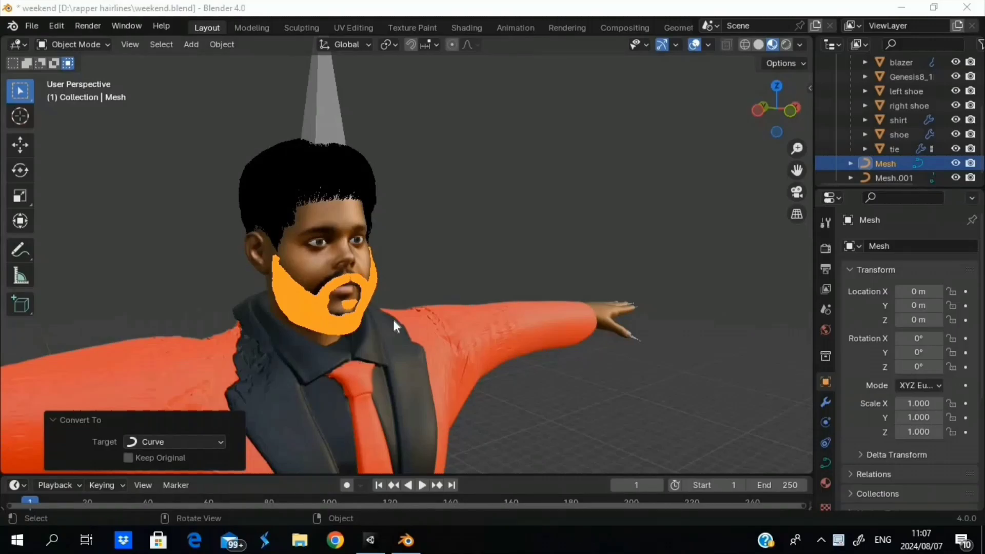
- Give the head hair curve thickness by setting its geometry Extrude to 0.1 m
{"action": "left_click", "coordinate": [896, 177]}
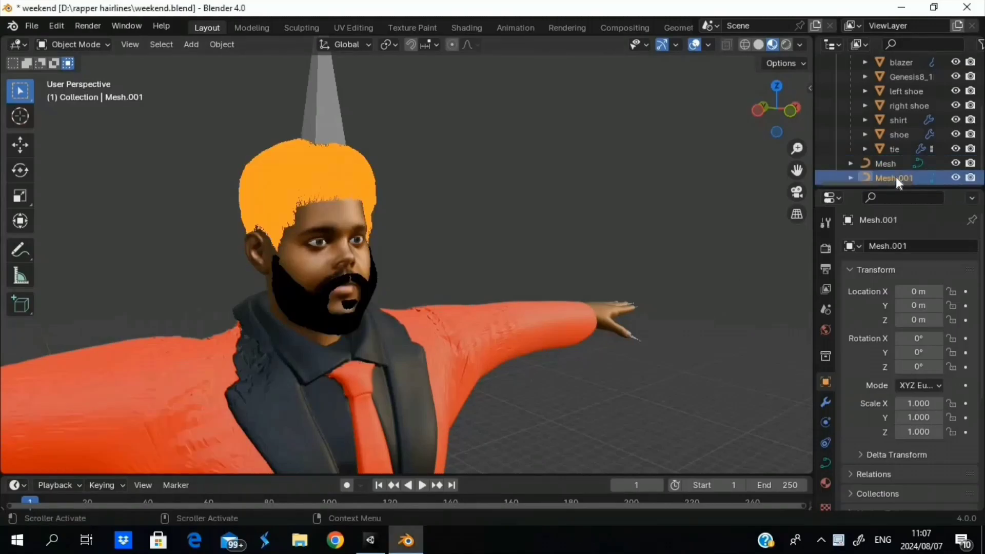
{"action": "left_click", "coordinate": [826, 464]}
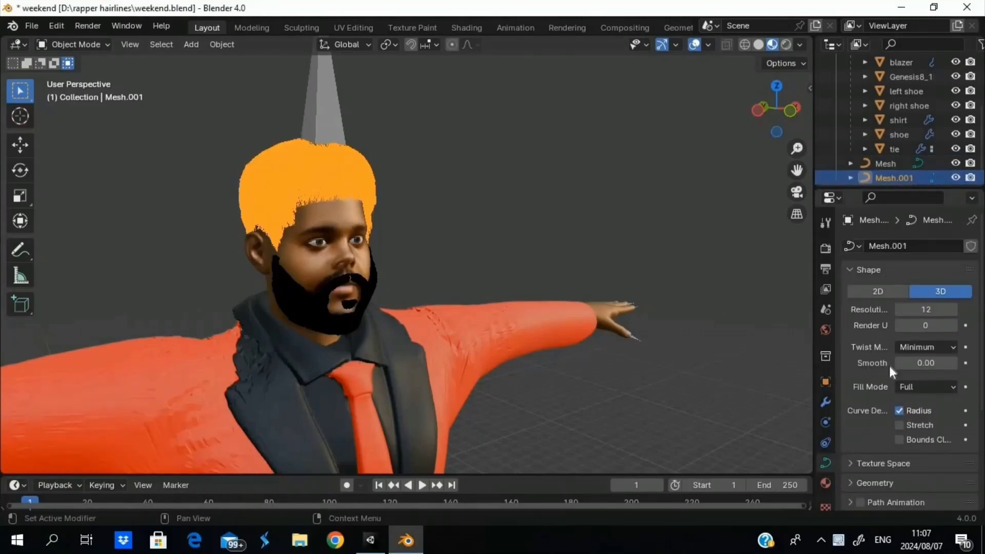
{"action": "scroll", "coordinate": [888, 365], "scroll_direction": "down", "scroll_amount": 6}
{"action": "left_click", "coordinate": [850, 338]}
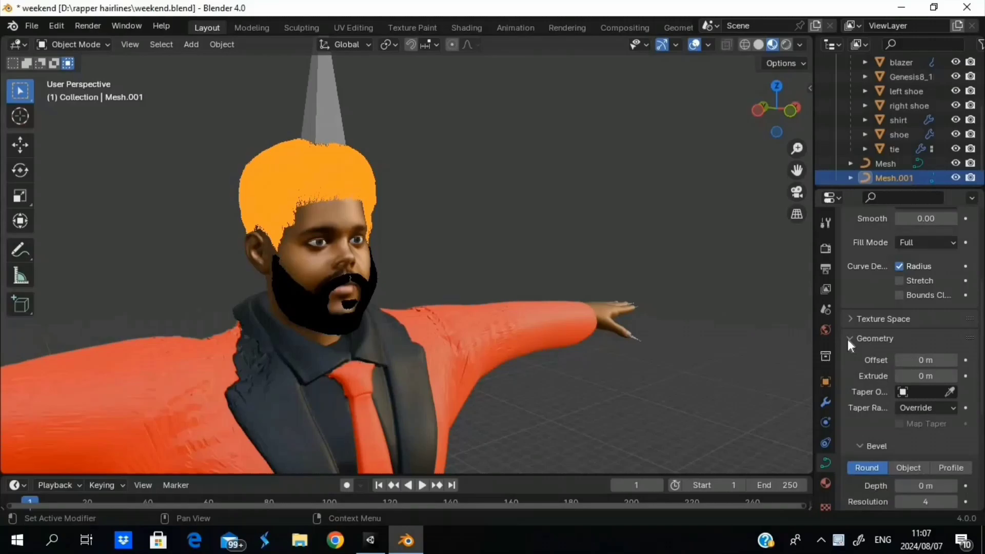
{"action": "left_click", "coordinate": [933, 376]}
{"action": "key", "text": "ctrl+a"}
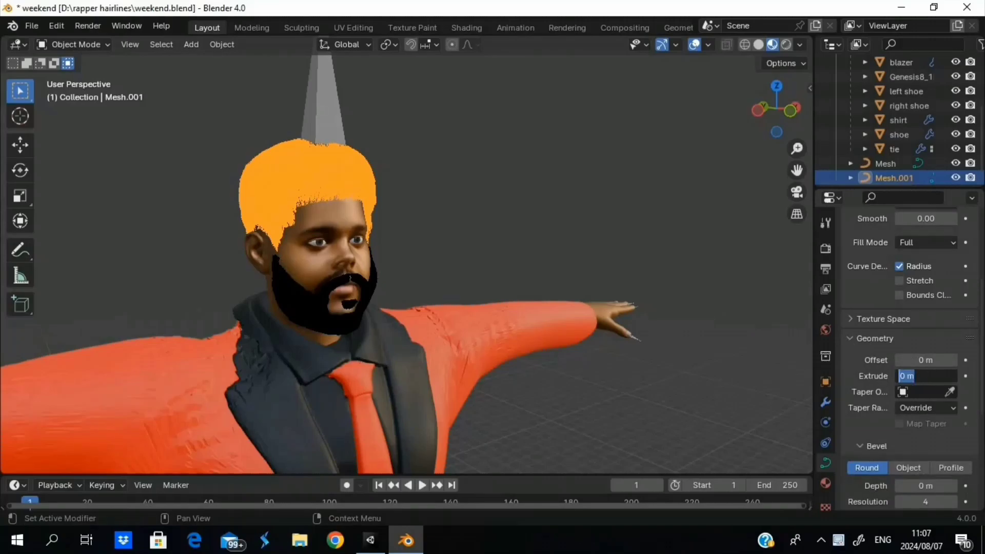
{"action": "key", "text": "shift+Right"}
{"action": "type", "text": ".1"}
{"action": "key", "text": "Return"}
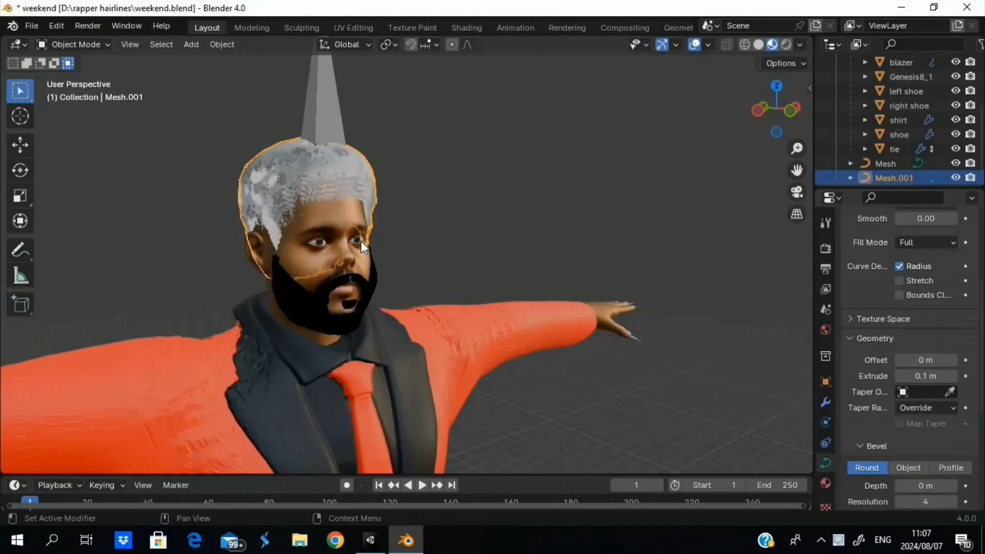
- Set the beard curve's geometry Extrude to 0.1 m
{"action": "left_click", "coordinate": [308, 309]}
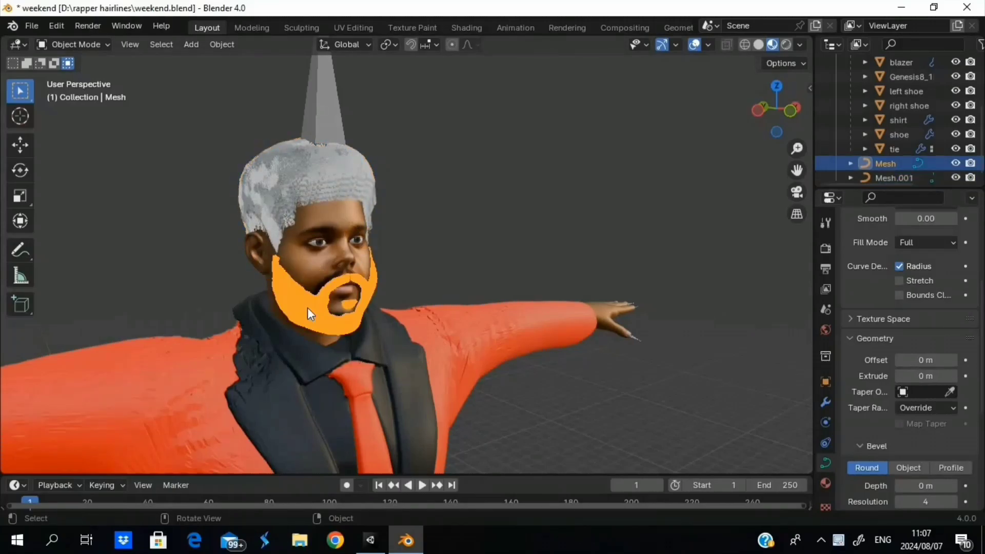
{"action": "left_click", "coordinate": [918, 377]}
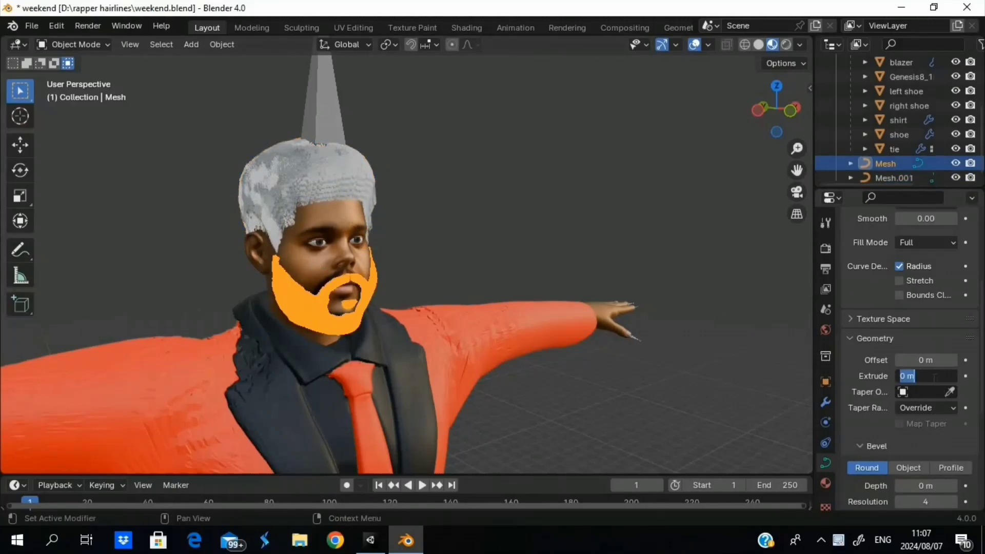
{"action": "left_click", "coordinate": [915, 376]}
{"action": "key", "text": "shift+Left"}
{"action": "key", "text": "shift+Left"}
{"action": "type", "text": ".1"}
{"action": "key", "text": "Return"}
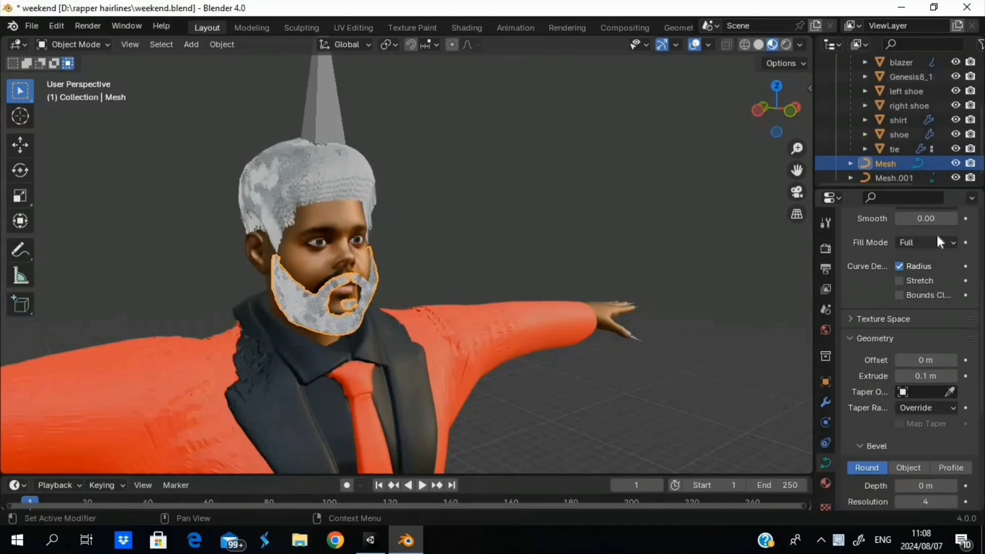
- Convert the extruded head hair curve and the beard curve back to meshes
{"action": "left_click", "coordinate": [300, 171]}
{"action": "right_click", "coordinate": [300, 171]}
{"action": "mouse_move", "coordinate": [299, 168]}
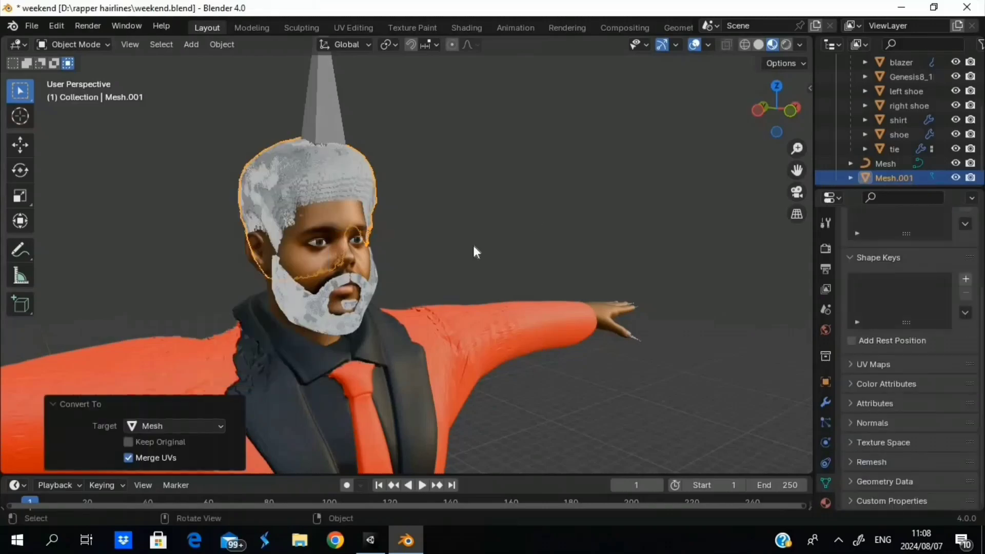
{"action": "left_click", "coordinate": [297, 291]}
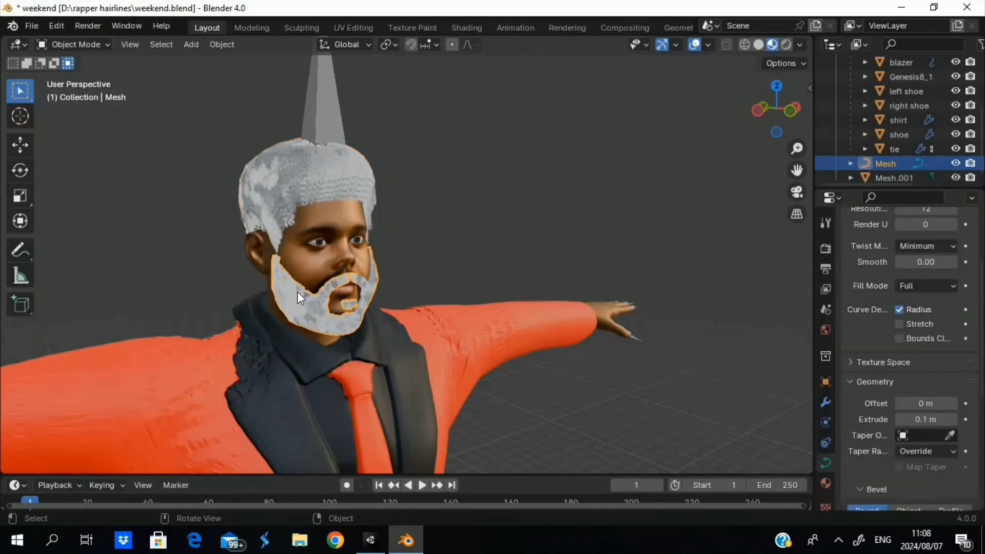
{"action": "right_click", "coordinate": [297, 292]}
{"action": "mouse_move", "coordinate": [297, 289]}
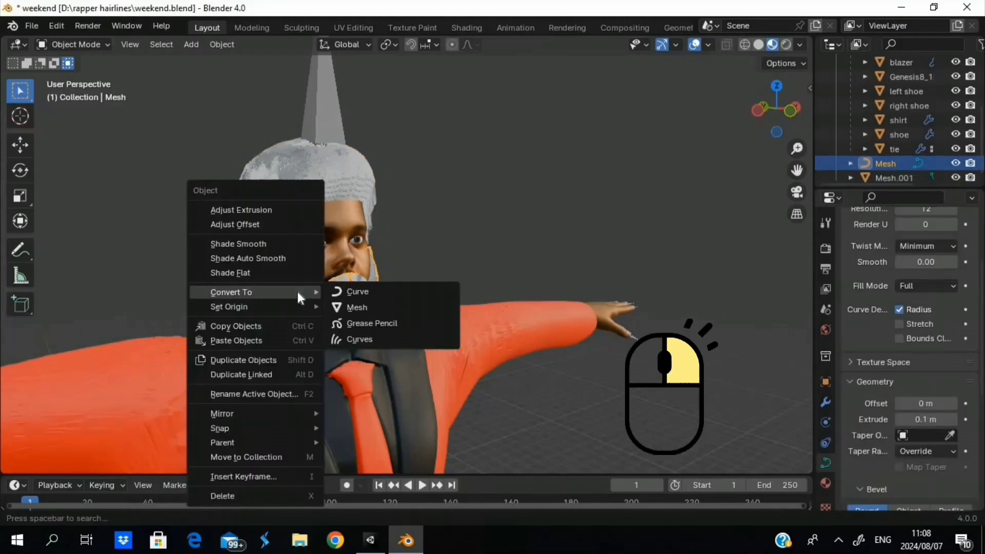
{"action": "left_click", "coordinate": [355, 306]}
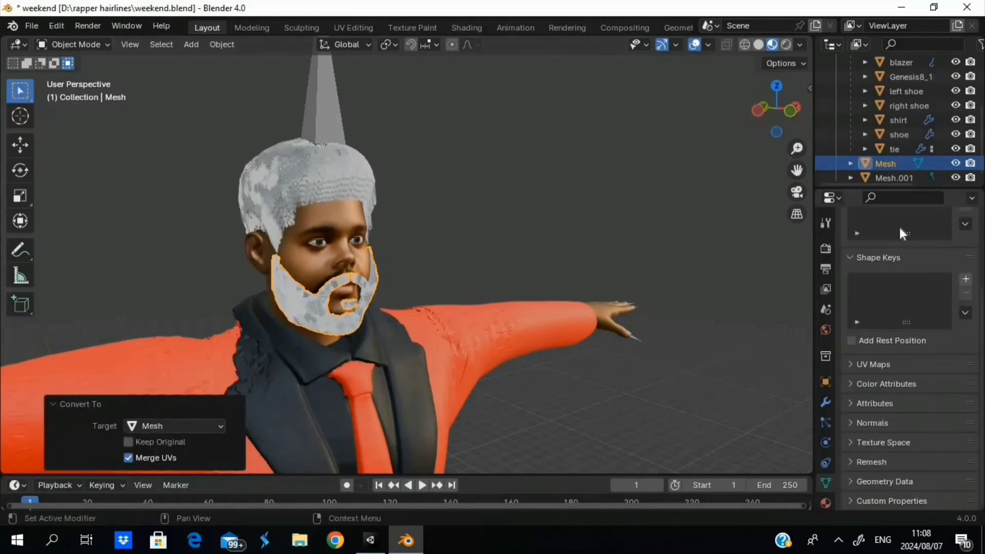
- Create a new material for the beard mesh and set its base color to black with a Value of 0
{"action": "left_click", "coordinate": [827, 502]}
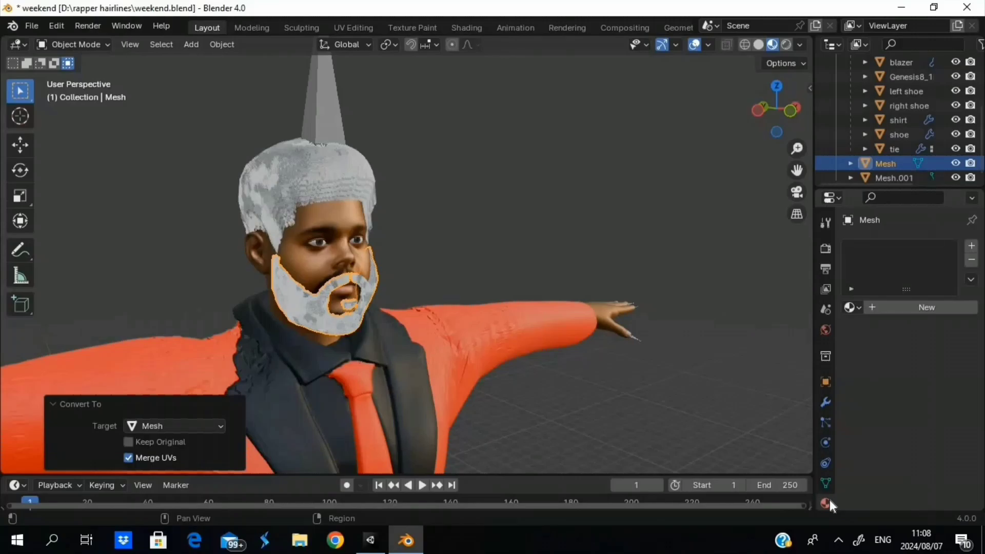
{"action": "left_click", "coordinate": [915, 308]}
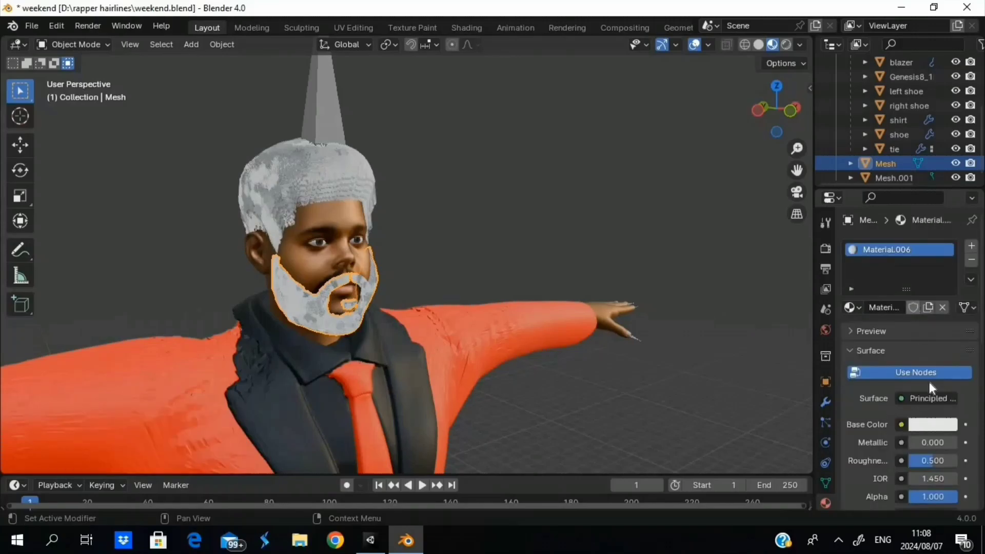
{"action": "left_click", "coordinate": [924, 424]}
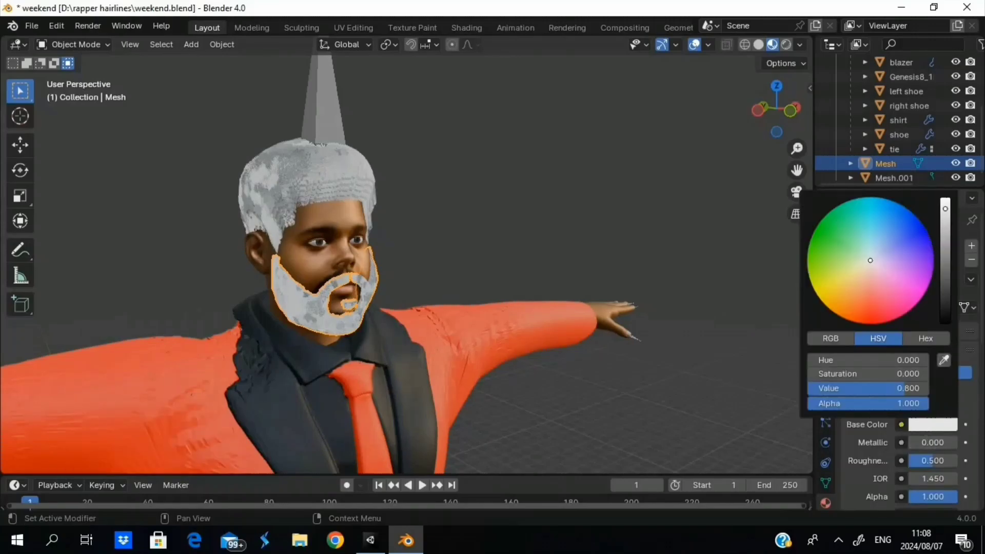
{"action": "left_click_drag", "start_coordinate": [945, 209], "coordinate": [946, 323]}
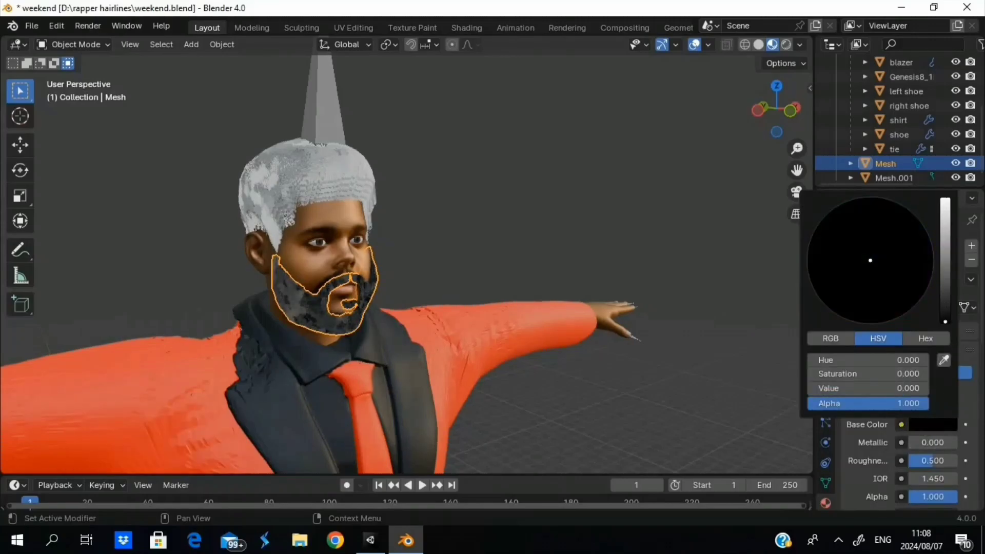
- Set the Roughness of the beard's black material to 1.0
{"action": "double_click", "coordinate": [916, 461]}
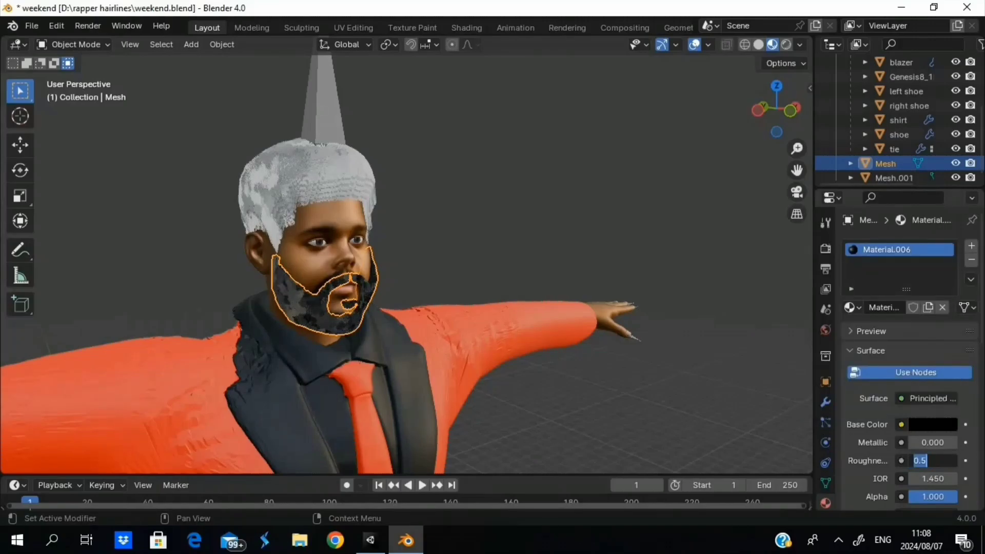
{"action": "key", "text": "Return"}
{"action": "left_click_drag", "start_coordinate": [917, 460], "coordinate": [924, 460]}
{"action": "left_click_drag", "start_coordinate": [920, 460], "coordinate": [947, 460]}
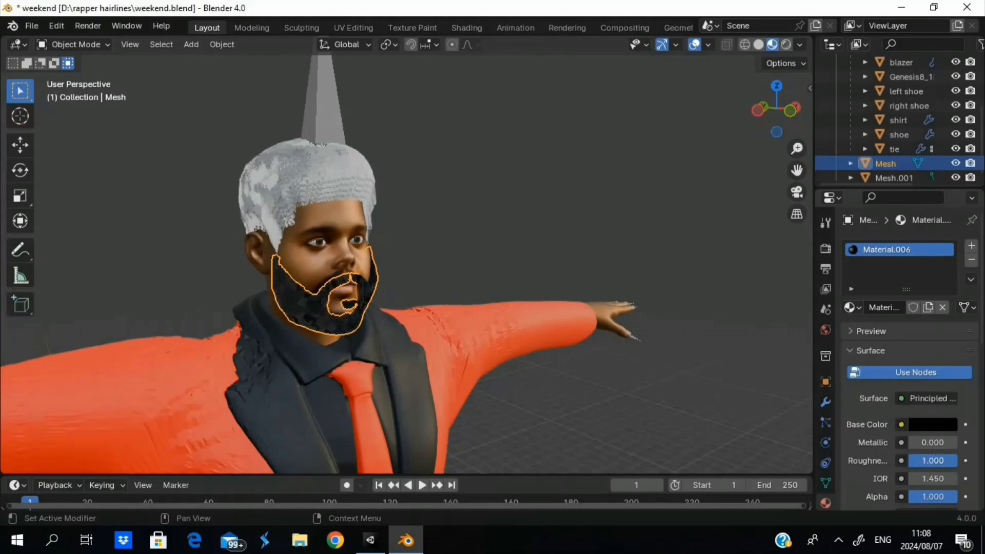
- Create a new material for the head hair mesh with a black base color and a Roughness of 1.0
{"action": "left_click", "coordinate": [289, 193]}
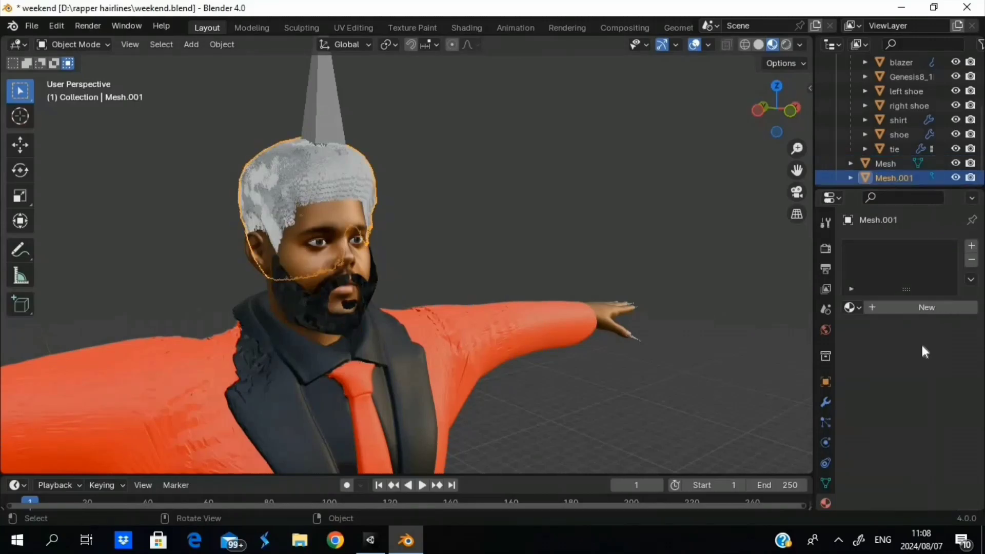
{"action": "left_click", "coordinate": [918, 312]}
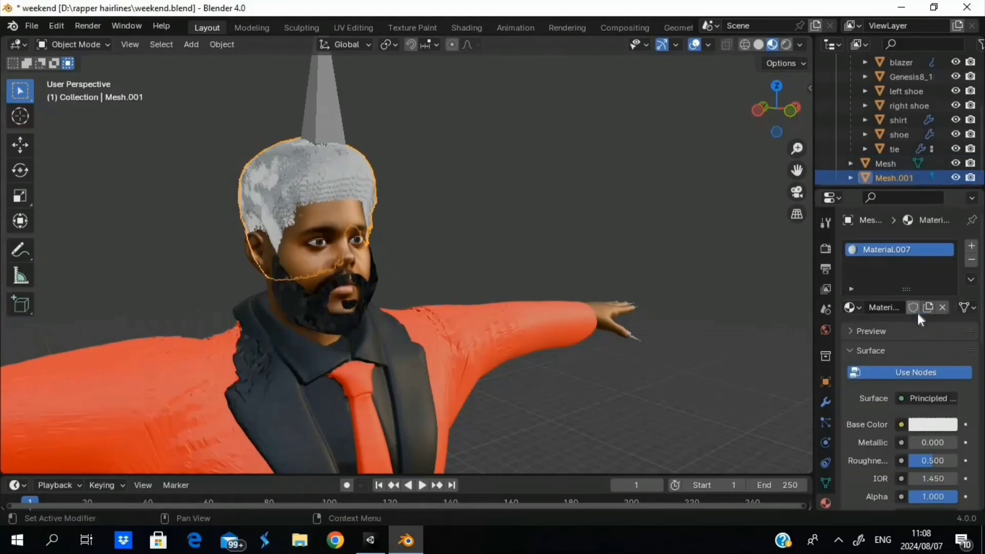
{"action": "left_click", "coordinate": [926, 423]}
{"action": "left_click", "coordinate": [942, 322]}
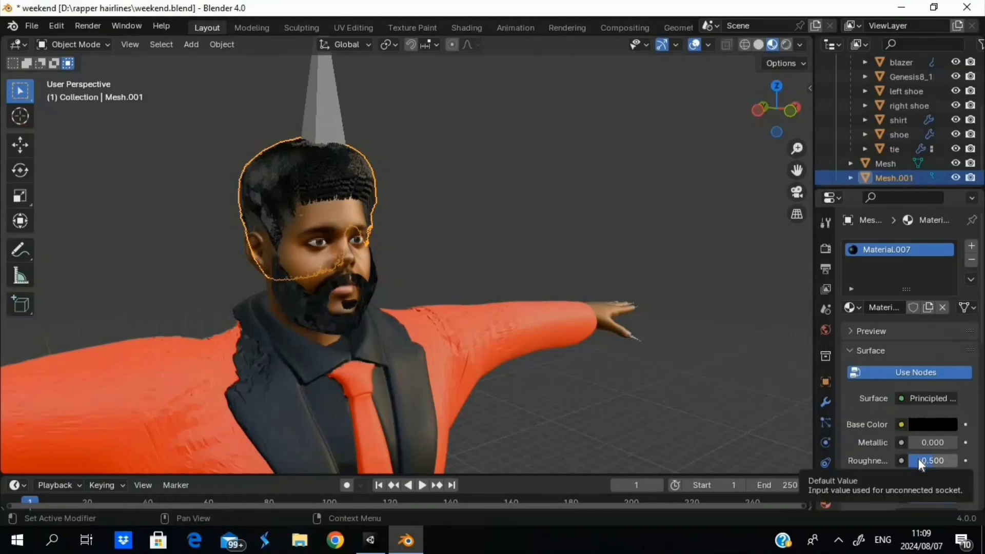
{"action": "left_click_drag", "start_coordinate": [917, 461], "coordinate": [956, 461]}
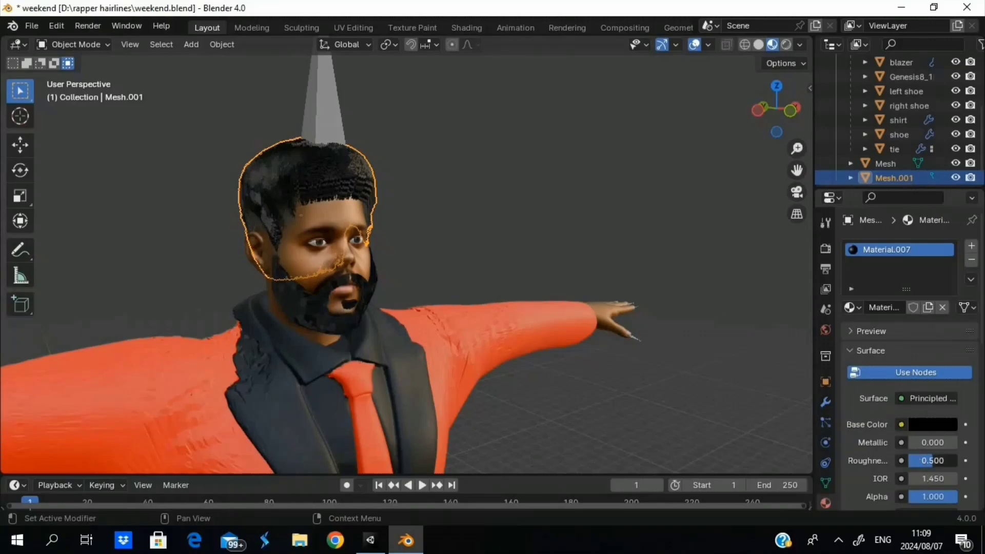
{"action": "left_click", "coordinate": [432, 210]}
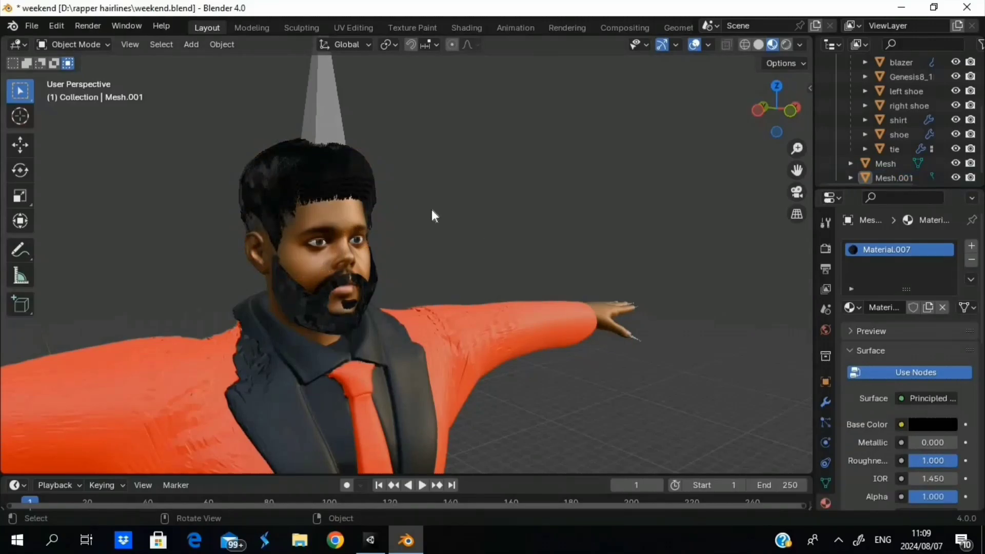
{"action": "middle_click_drag", "start_coordinate": [408, 211], "coordinate": [478, 197]}
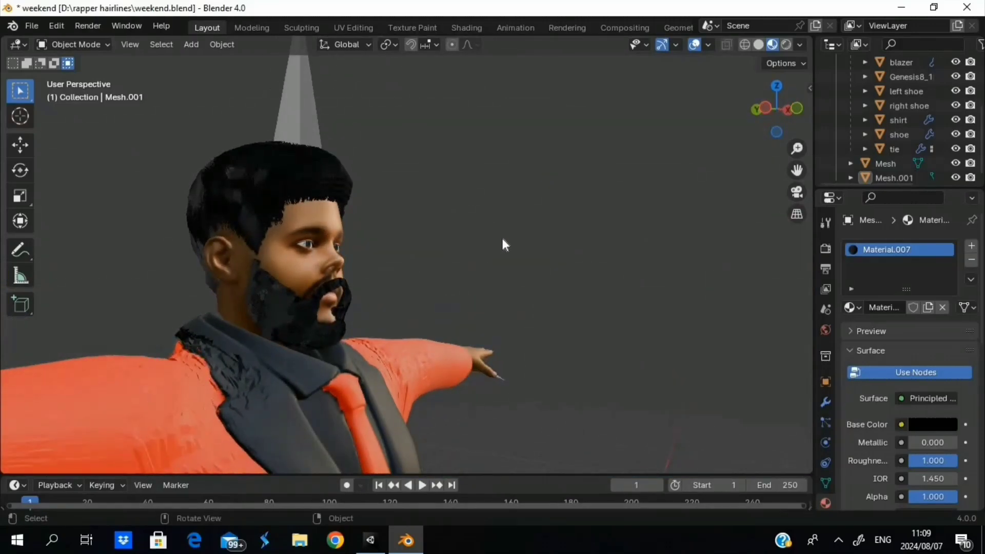
- Parent the beard mesh to the character's armature using Armature Deform With Empty Groups
{"action": "left_click", "coordinate": [881, 168]}
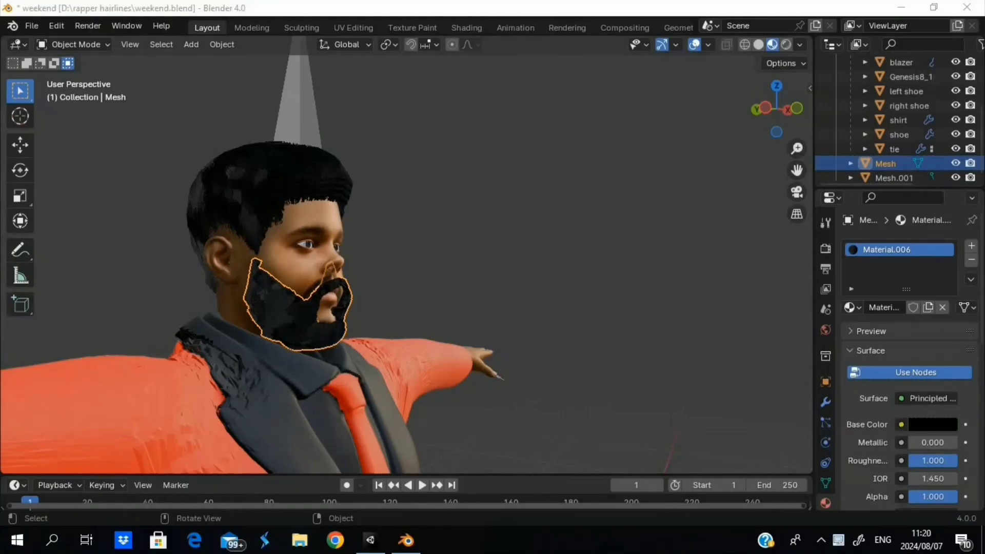
{"action": "middle_click_drag", "start_coordinate": [298, 96], "coordinate": [298, 96]}
{"action": "middle_click_drag", "start_coordinate": [335, 284], "coordinate": [408, 263]}
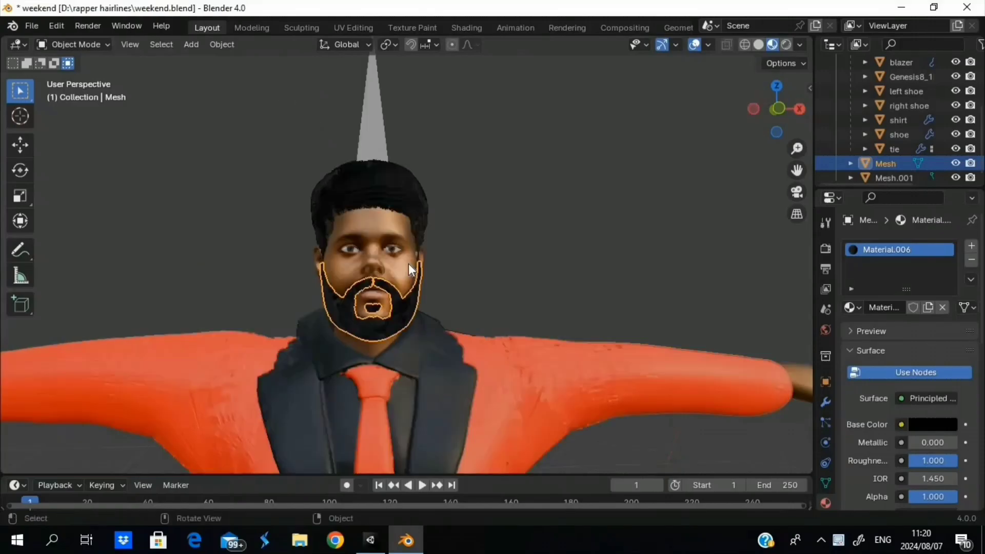
{"action": "middle_click_drag", "start_coordinate": [516, 277], "coordinate": [537, 278]}
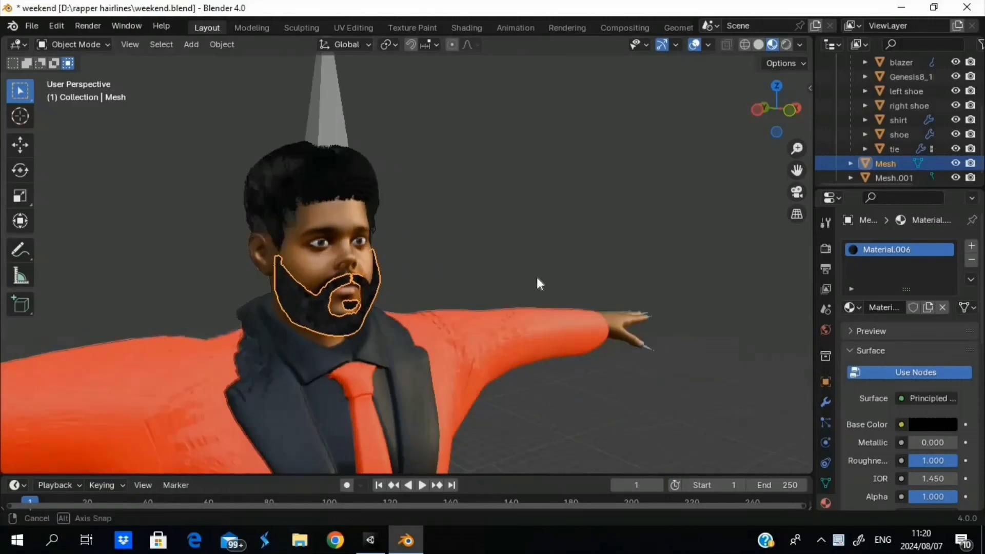
{"action": "left_click", "coordinate": [319, 109], "text": "shift"}
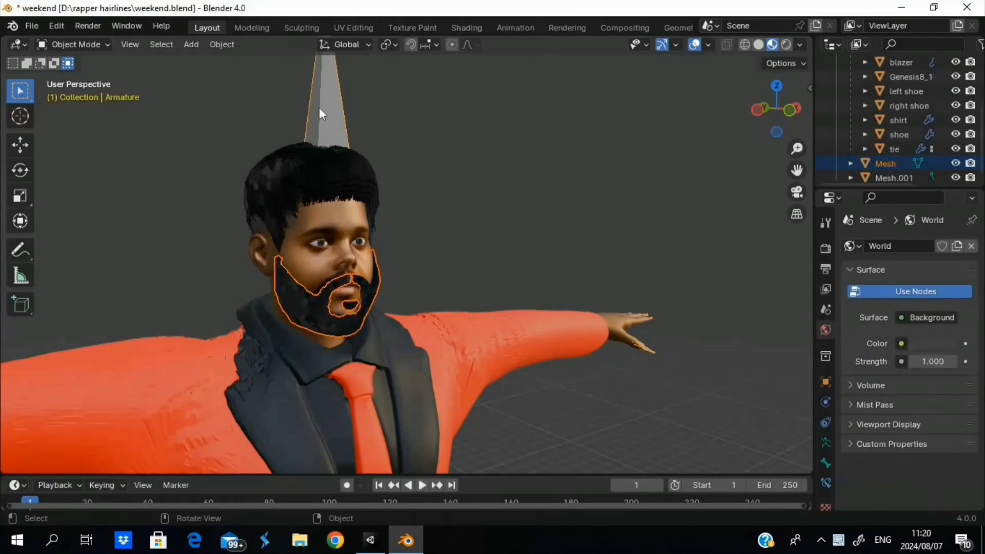
{"action": "key", "text": "ctrl+p"}
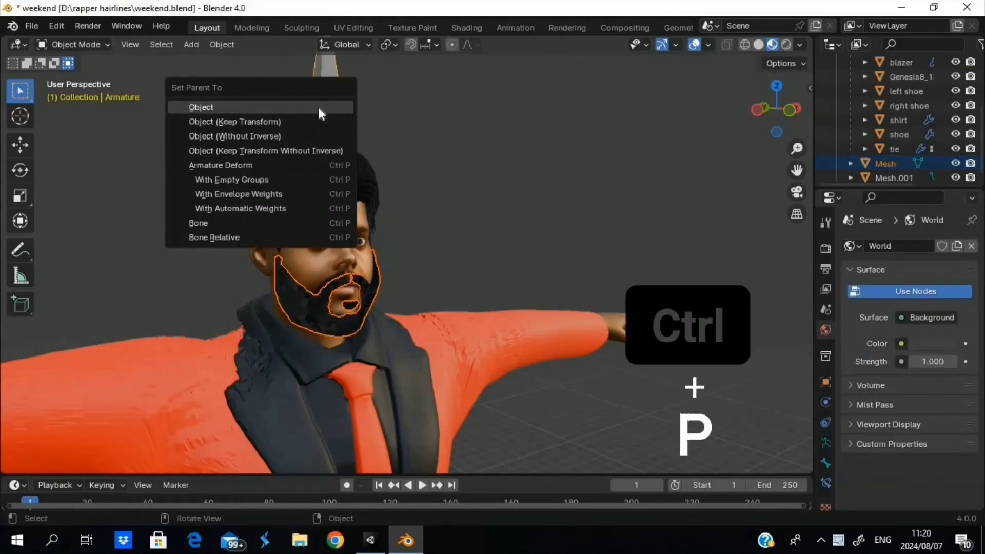
{"action": "left_click", "coordinate": [285, 177]}
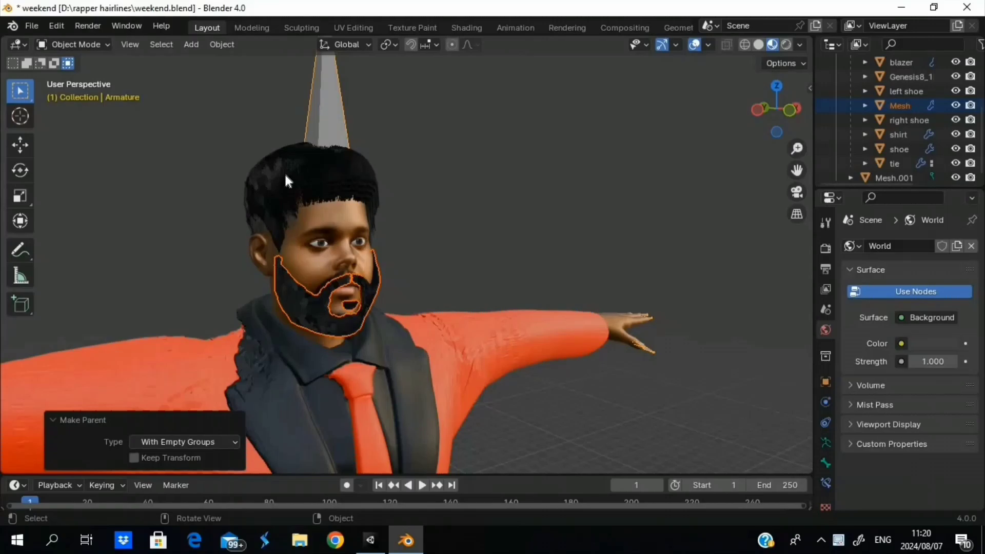
- Parent the head hair mesh to the armature using Armature Deform With Empty Groups
{"action": "left_click", "coordinate": [277, 224]}
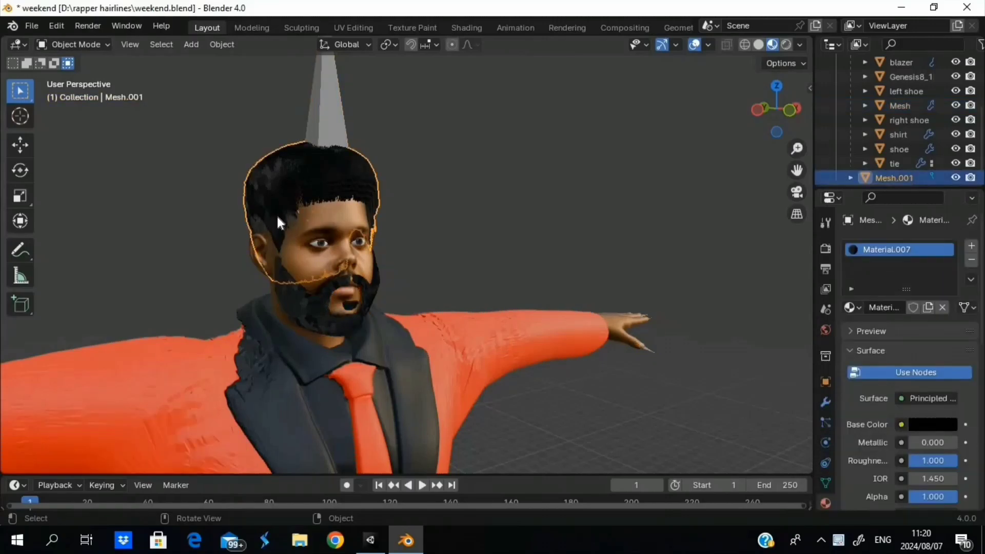
{"action": "left_click", "coordinate": [316, 126], "text": "shift"}
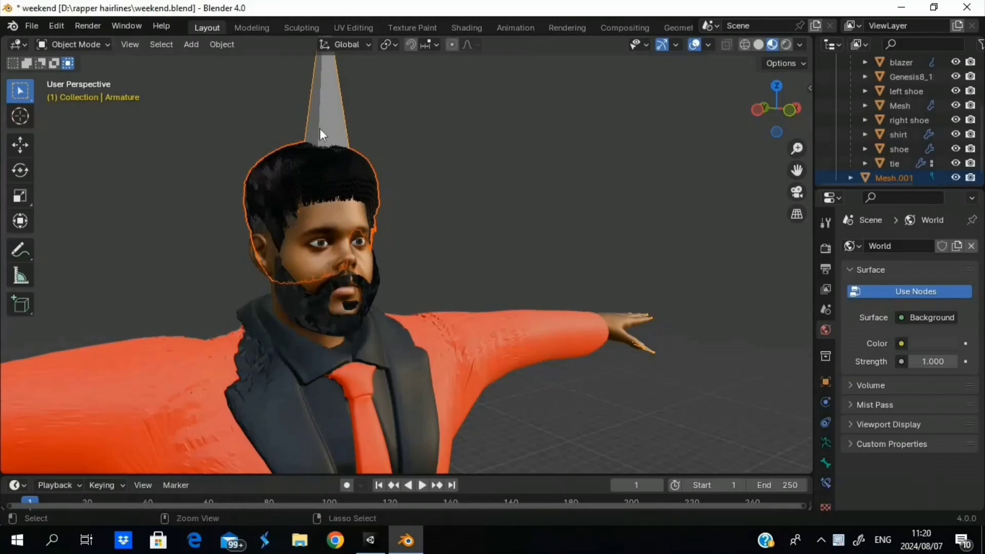
{"action": "key", "text": "ctrl+p"}
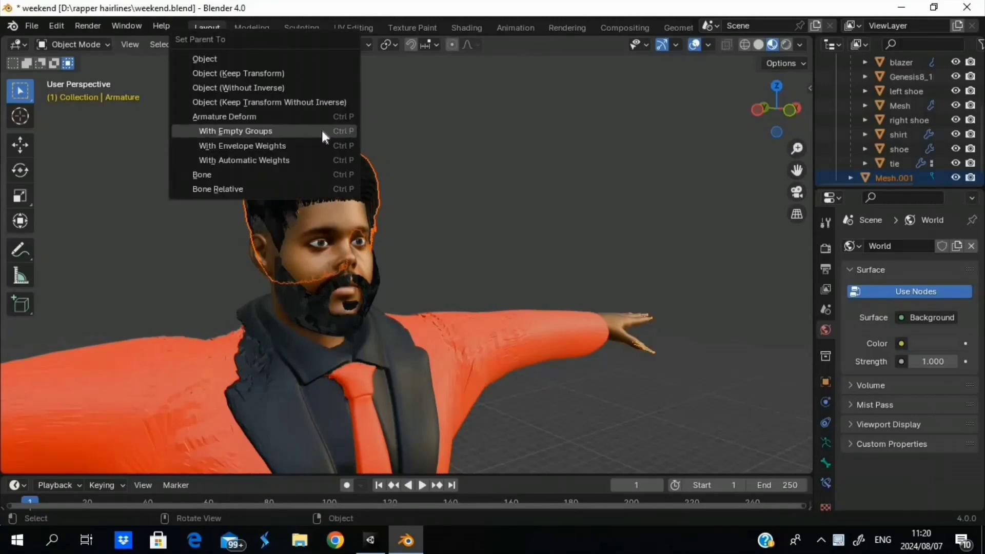
{"action": "left_click", "coordinate": [322, 130]}
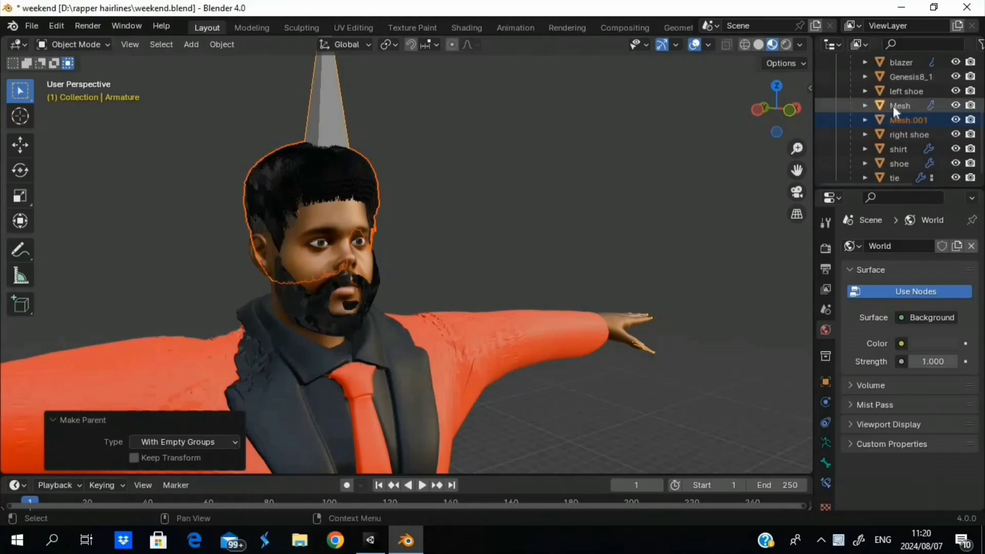
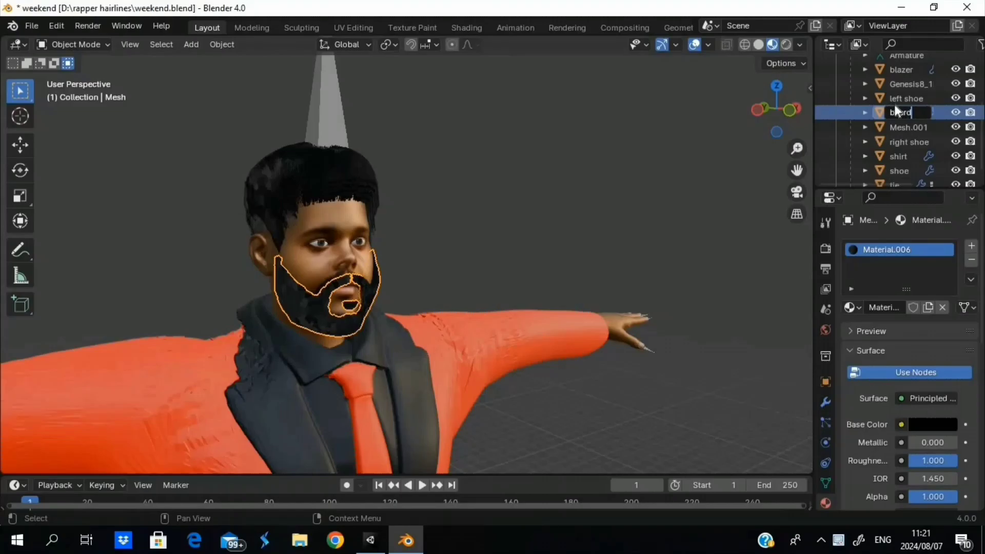
- Rename the beard mesh object to "beard" and the head hair mesh object to "hair"
{"action": "key", "text": "Return"}
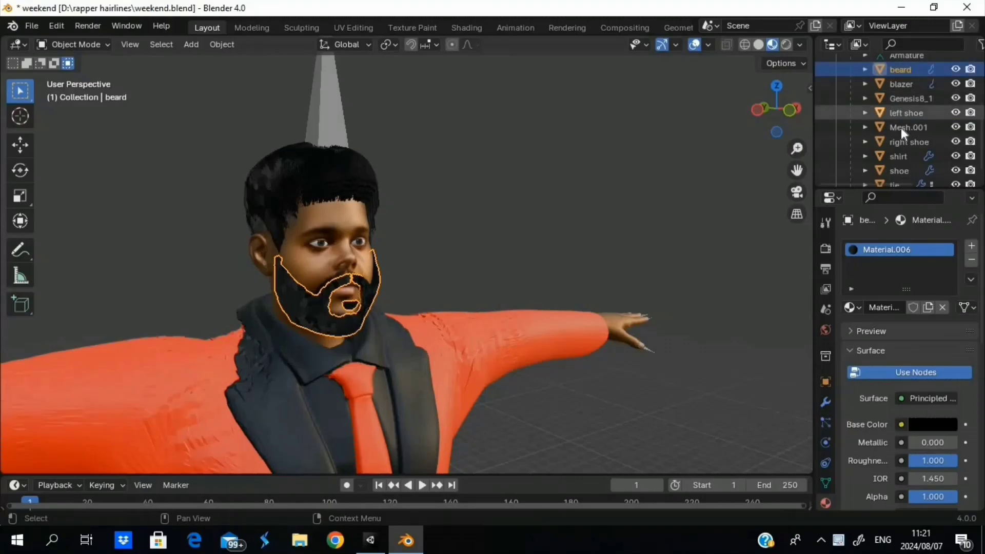
{"action": "left_click", "coordinate": [901, 125]}
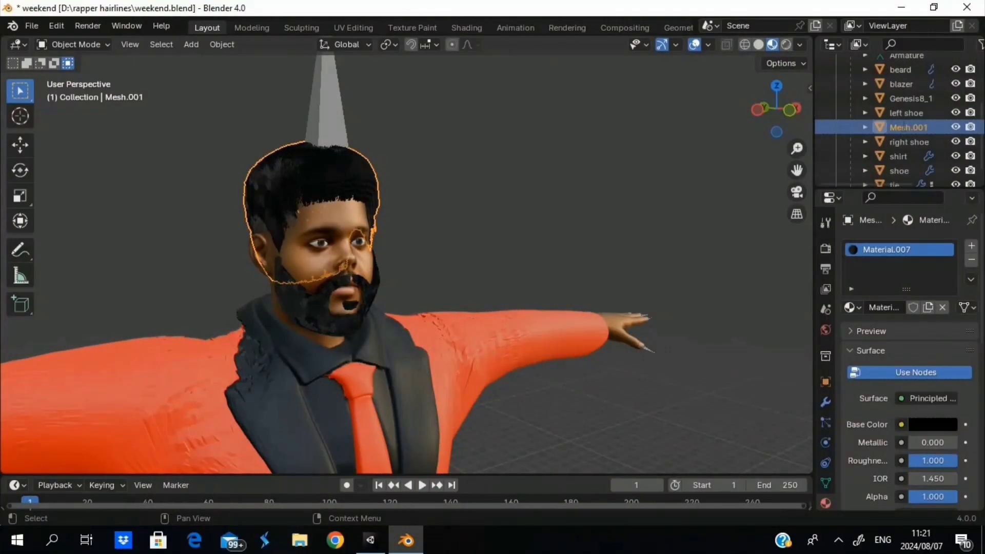
{"action": "double_click", "coordinate": [903, 126]}
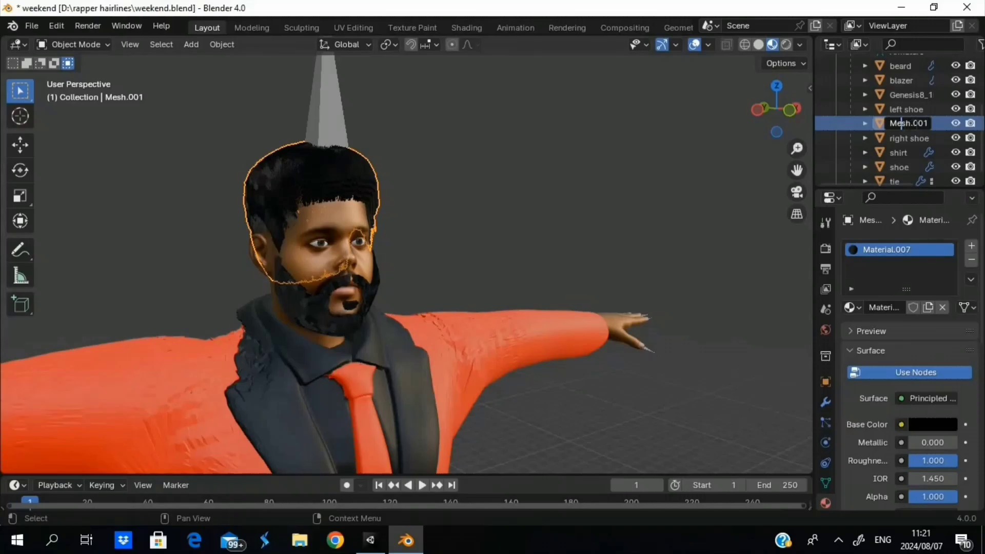
{"action": "key", "text": "ctrl+a"}
{"action": "type", "text": "hair"}
{"action": "key", "text": "Return"}
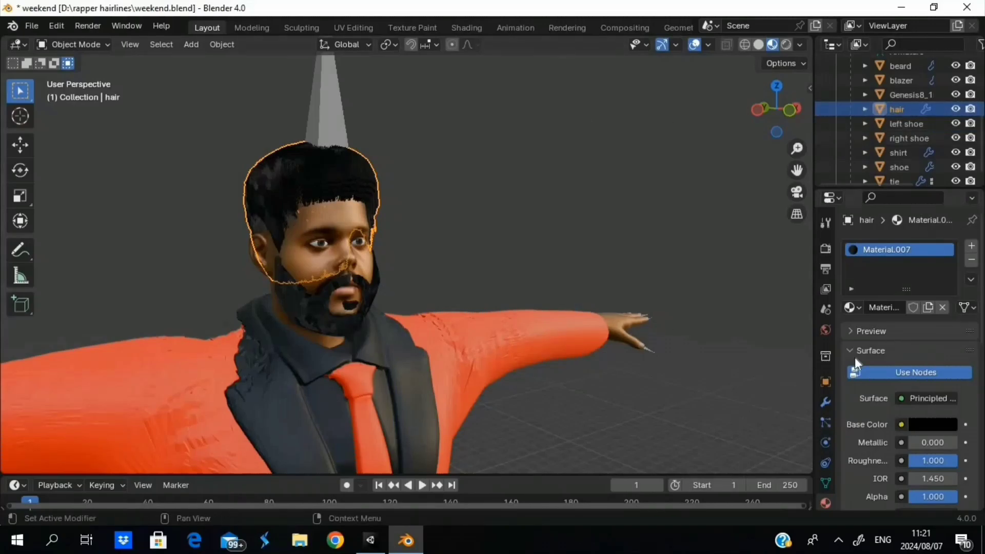
- Add a Data Transfer modifier to the hair object with Genesis8_1Male.Shape.001 as its source
{"action": "left_click", "coordinate": [825, 401]}
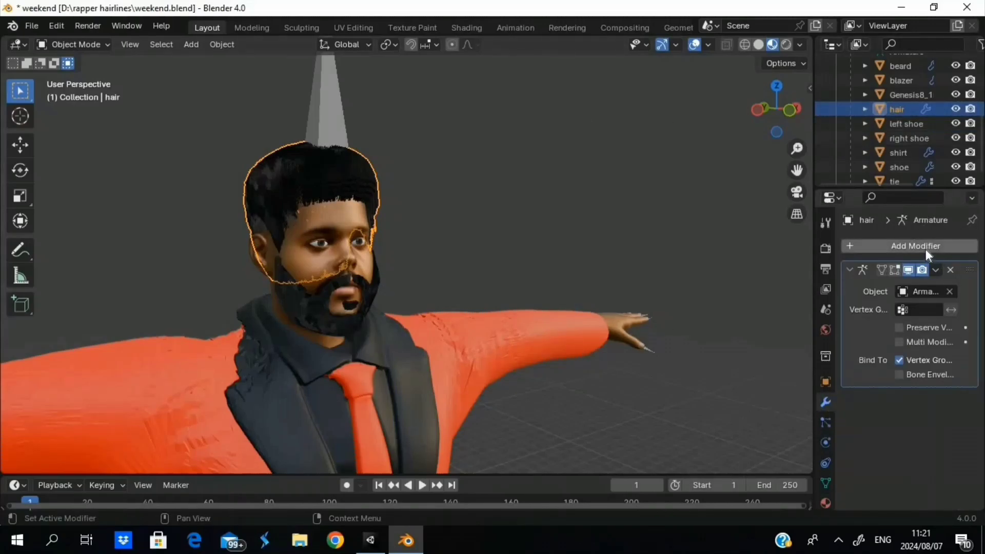
{"action": "left_click", "coordinate": [926, 247]}
{"action": "left_click", "coordinate": [926, 248]}
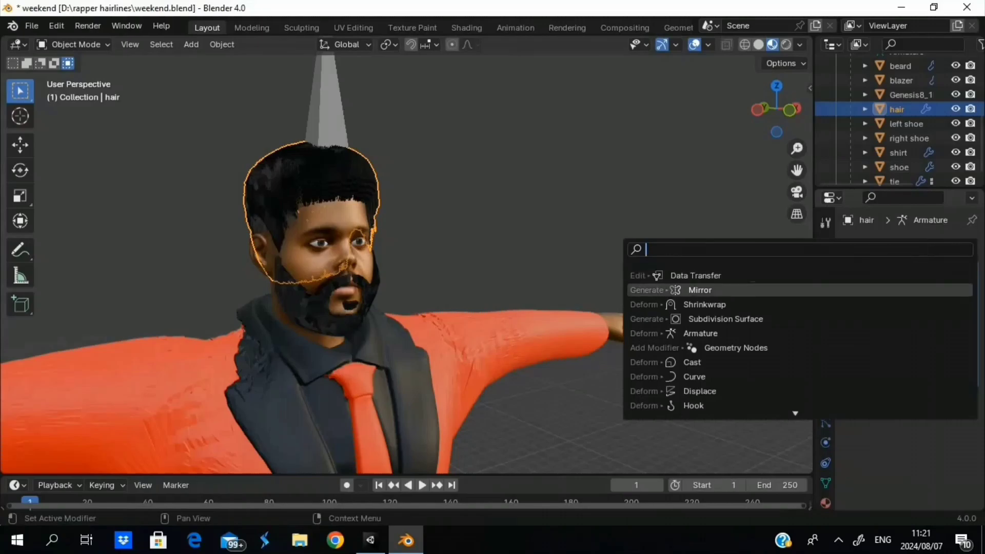
{"action": "left_click", "coordinate": [751, 278]}
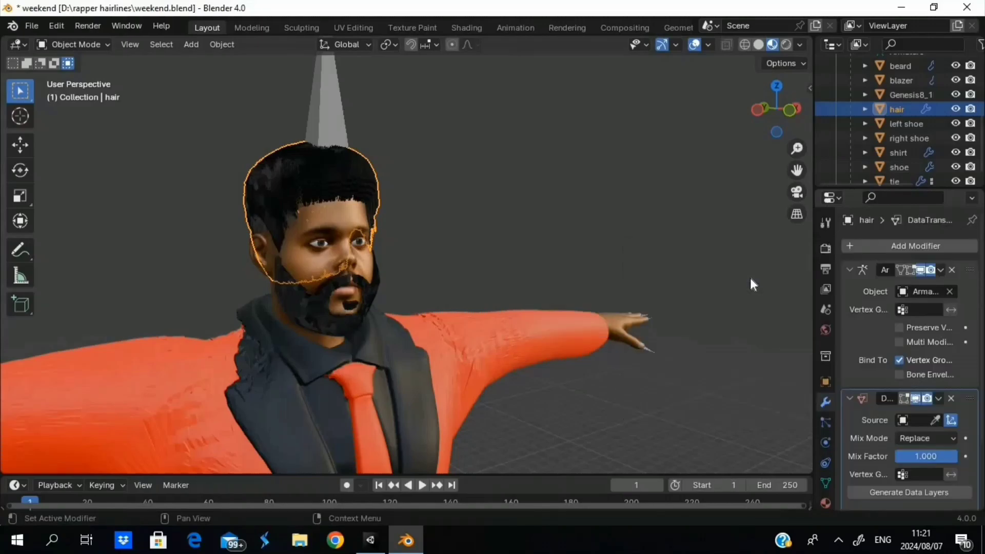
{"action": "left_click", "coordinate": [917, 422]}
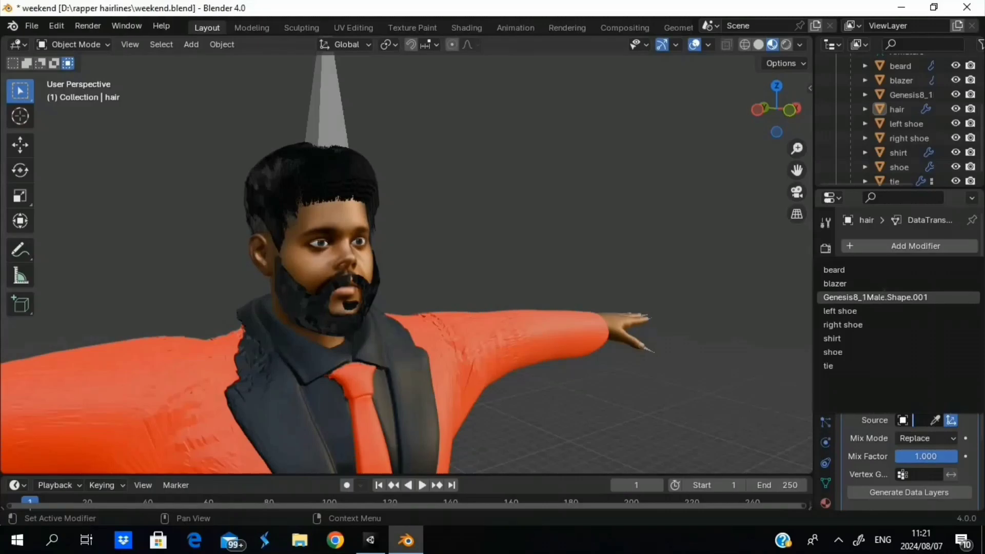
{"action": "left_click", "coordinate": [883, 297]}
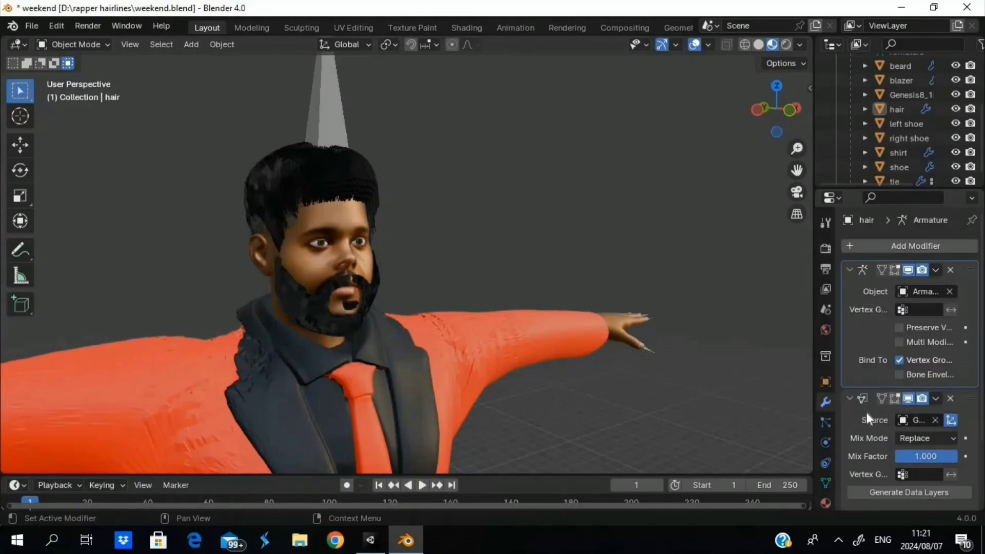
- Enable Vertex Data in the hair's Data Transfer modifier and set it to transfer vertex groups
{"action": "scroll", "coordinate": [867, 412], "scroll_direction": "down", "scroll_amount": 4}
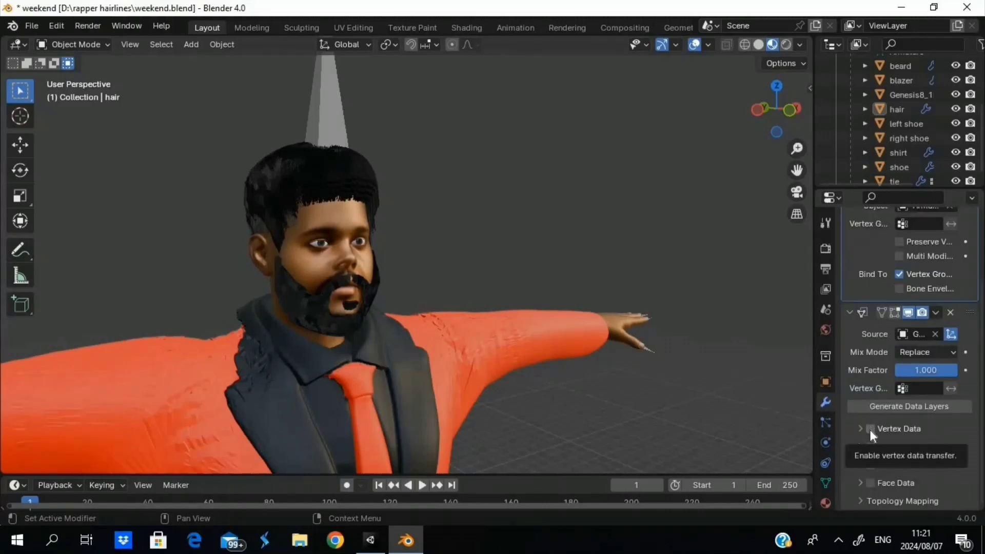
{"action": "left_click", "coordinate": [869, 429]}
{"action": "left_click", "coordinate": [861, 430]}
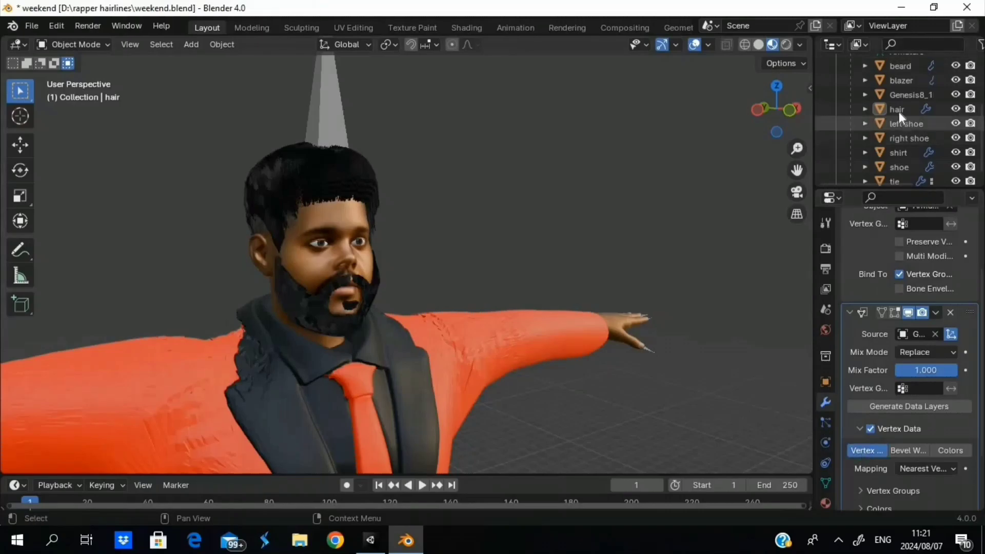
- Add a Data Transfer modifier to the beard object with Genesis8_1Male.Shape.001 as its source
{"action": "left_click", "coordinate": [898, 66]}
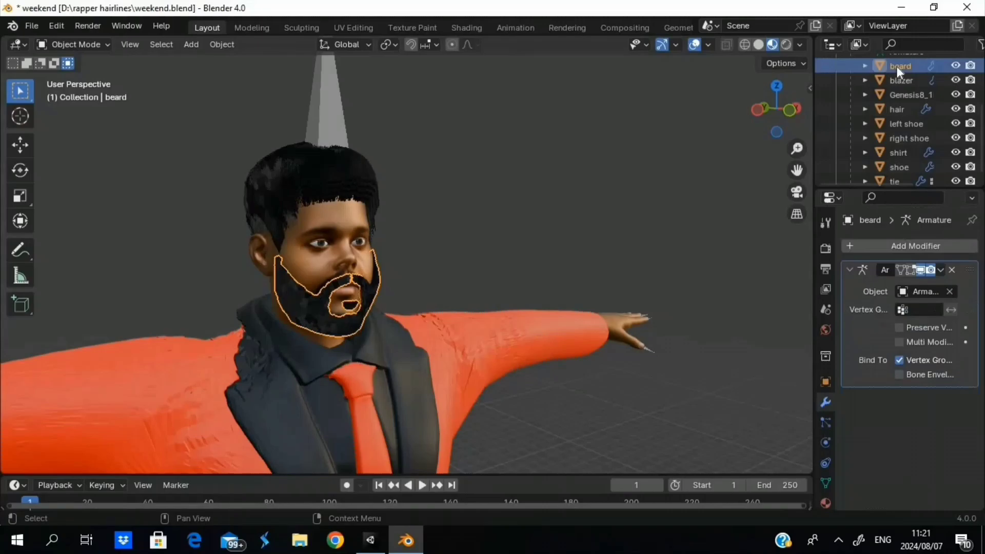
{"action": "left_click", "coordinate": [899, 244]}
{"action": "left_click", "coordinate": [899, 244]}
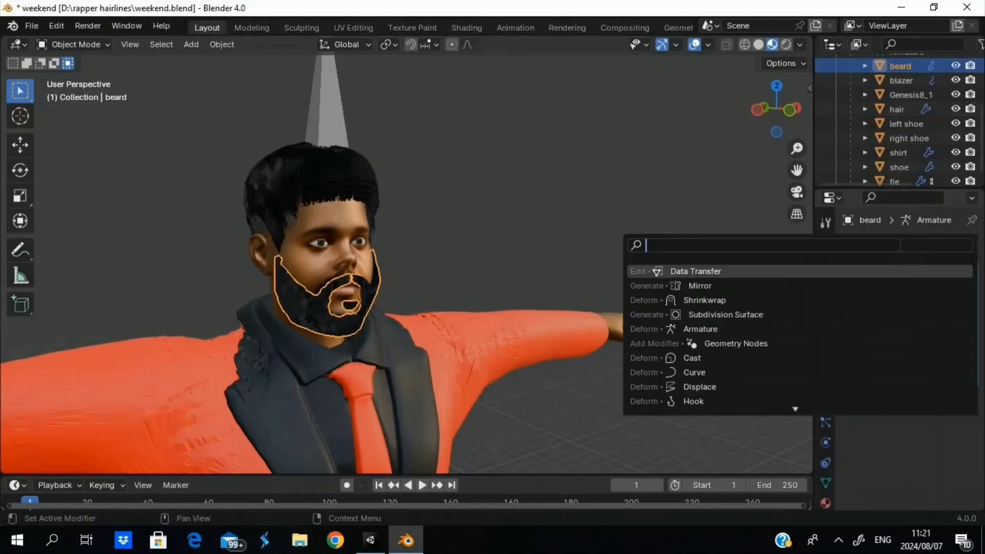
{"action": "left_click", "coordinate": [709, 272]}
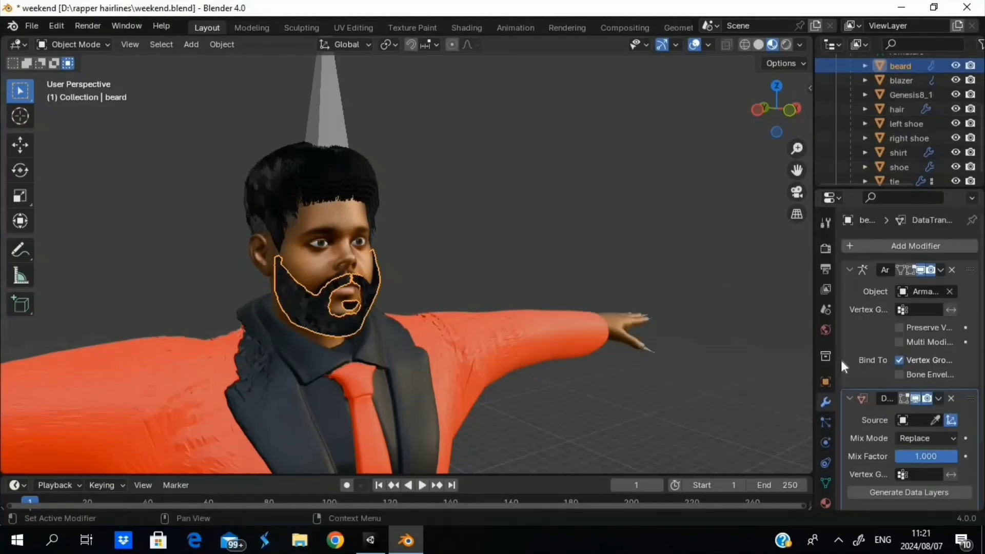
{"action": "left_click", "coordinate": [912, 416]}
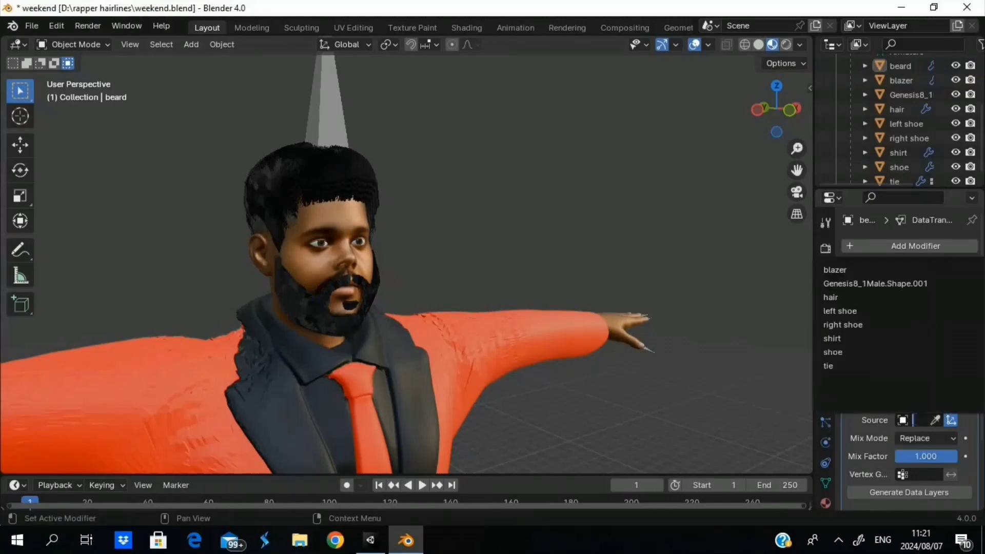
{"action": "left_click", "coordinate": [888, 285]}
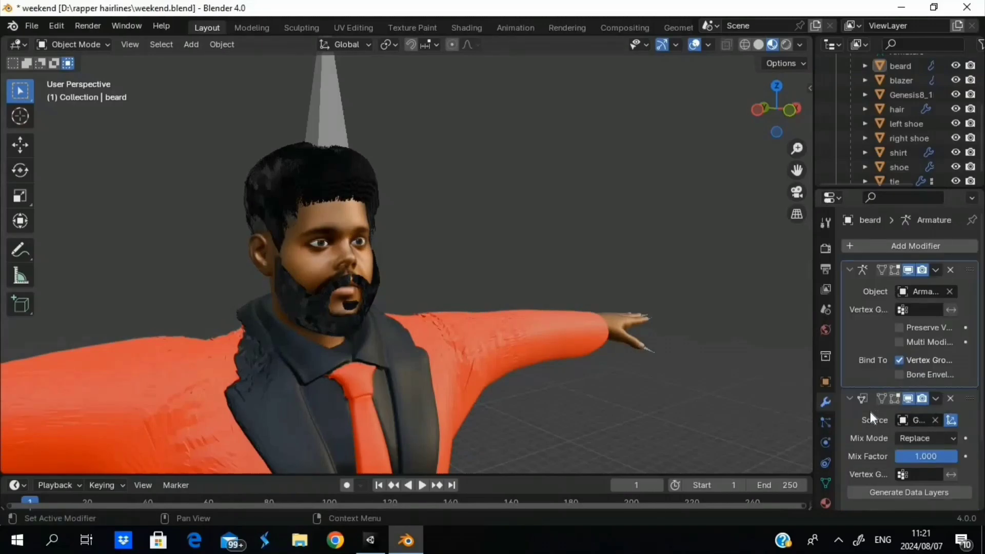
- Enable Vertex Data in the beard's Data Transfer modifier and set it to transfer vertex groups
{"action": "scroll", "coordinate": [870, 411], "scroll_direction": "down", "scroll_amount": 4}
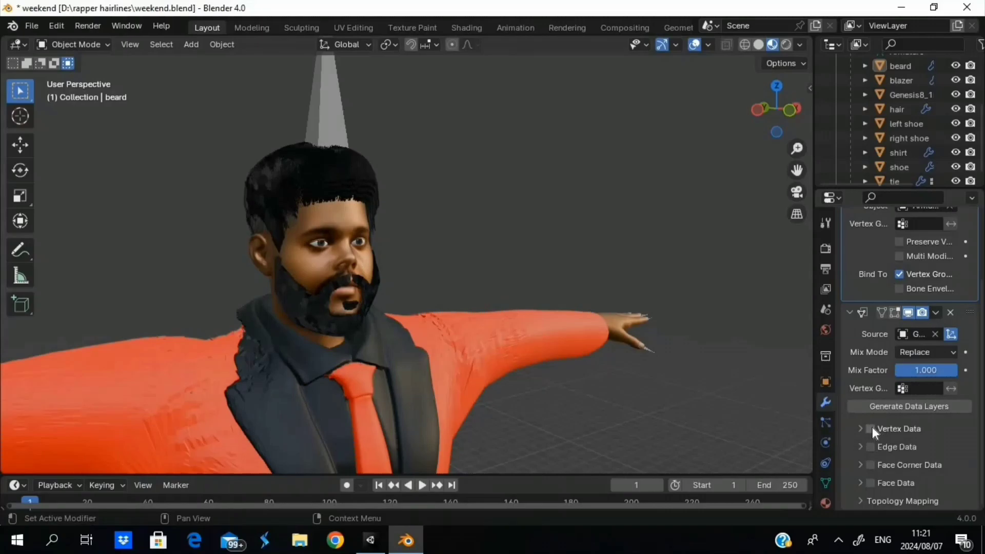
{"action": "left_click", "coordinate": [871, 429]}
{"action": "left_click", "coordinate": [861, 429]}
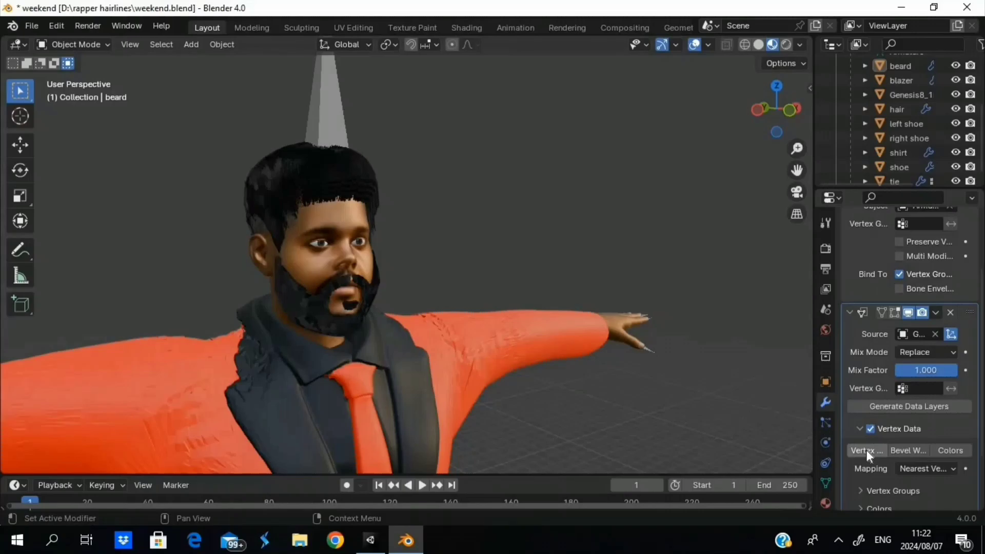
{"action": "left_click", "coordinate": [866, 451]}
{"action": "scroll", "coordinate": [883, 282], "scroll_direction": "up", "scroll_amount": 5}
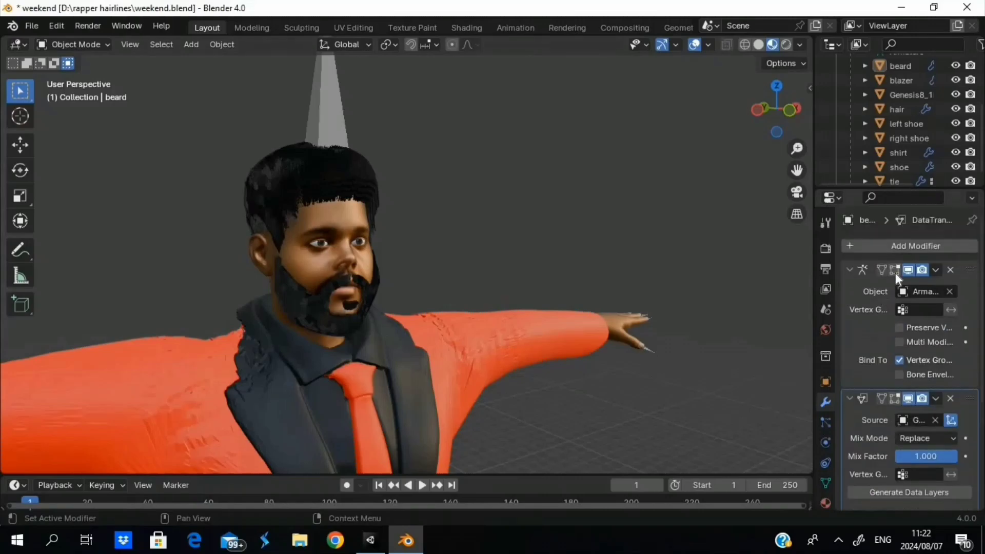
{"action": "scroll", "coordinate": [876, 97], "scroll_direction": "up", "scroll_amount": 3}
- Select the hair object and check its modifiers and the whole character
{"action": "scroll", "coordinate": [877, 100], "scroll_direction": "down", "scroll_amount": 4}
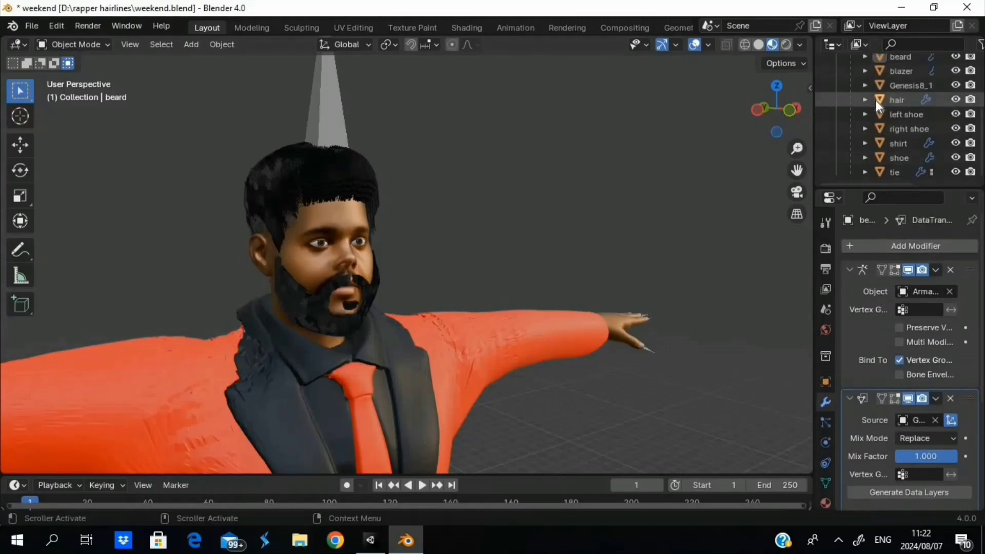
{"action": "scroll", "coordinate": [876, 100], "scroll_direction": "up", "scroll_amount": 5}
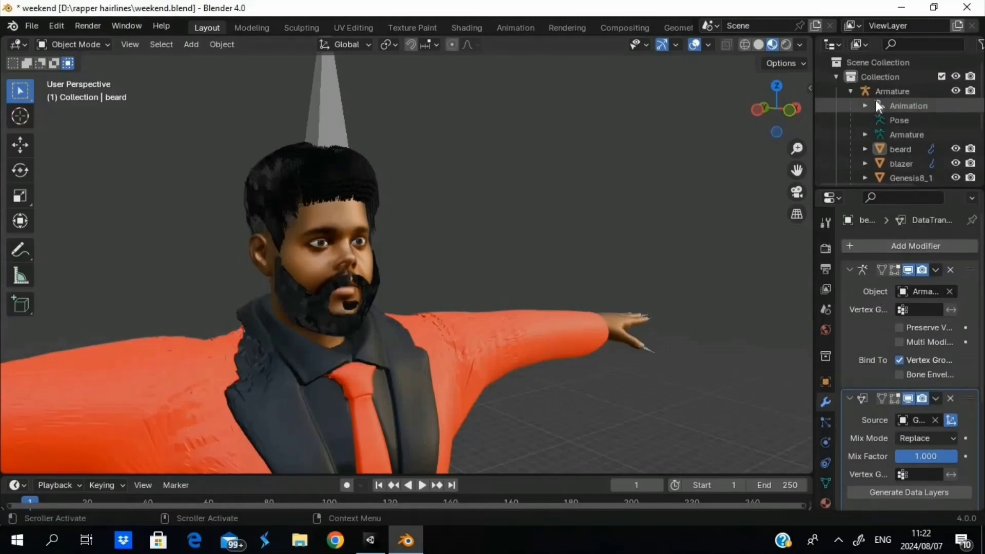
{"action": "scroll", "coordinate": [878, 105], "scroll_direction": "down", "scroll_amount": 5}
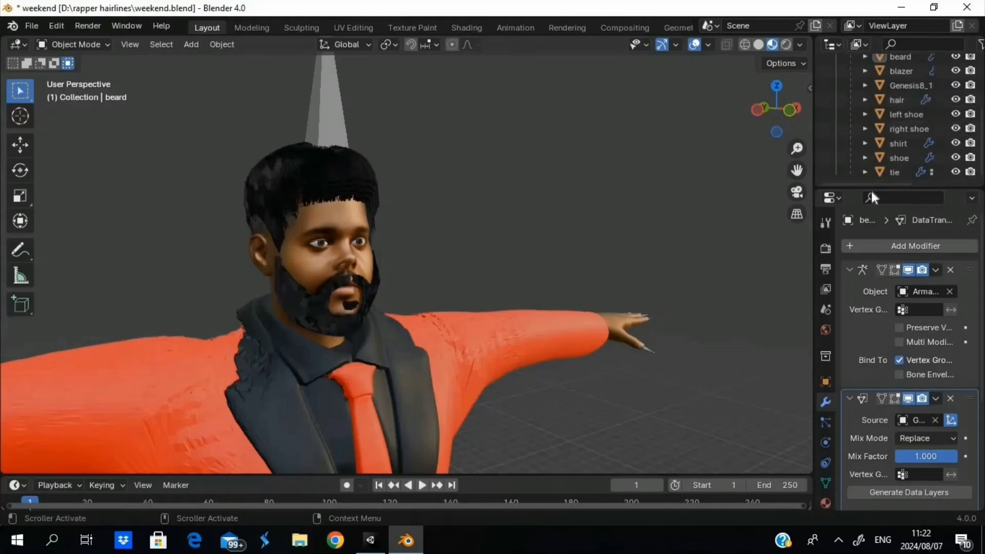
{"action": "left_click", "coordinate": [894, 99]}
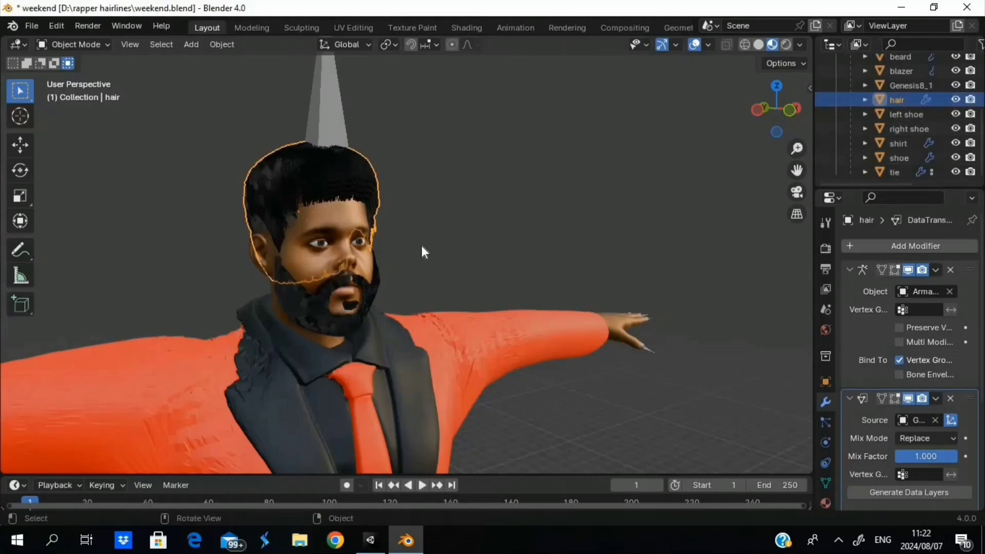
{"action": "scroll", "coordinate": [421, 261], "scroll_direction": "down", "scroll_amount": 6}
{"action": "scroll", "coordinate": [422, 265], "scroll_direction": "down", "scroll_amount": 3}
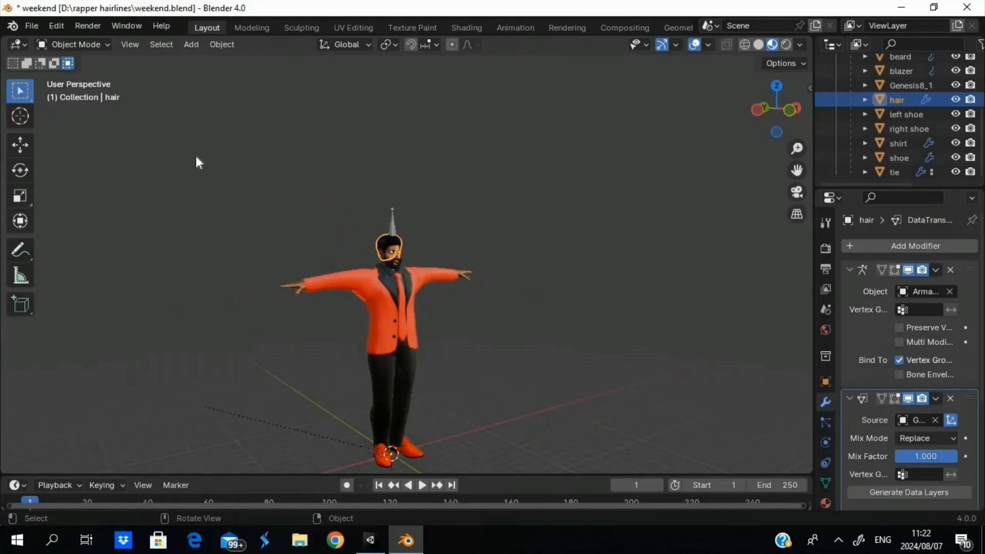
- Export the character as FBX, overwriting weekend.fbx in D:\new unity game\New Unity Project\Assets\The weeknd
{"action": "left_click", "coordinate": [34, 24]}
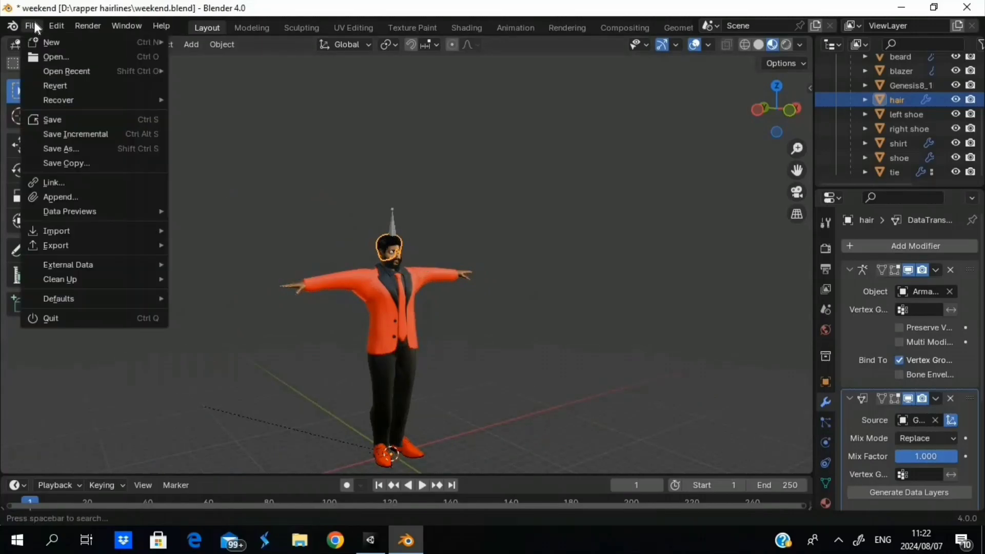
{"action": "mouse_move", "coordinate": [89, 246]}
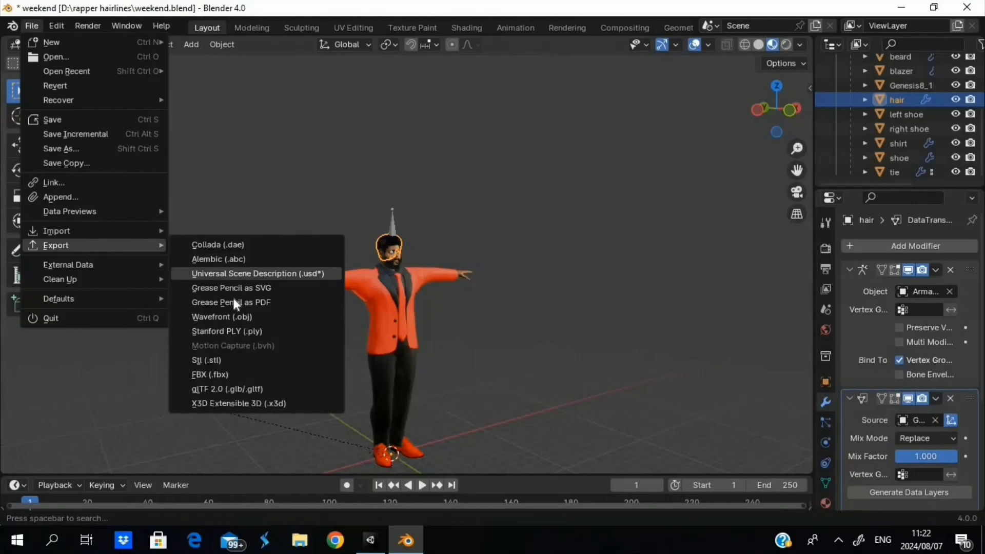
{"action": "left_click", "coordinate": [230, 370]}
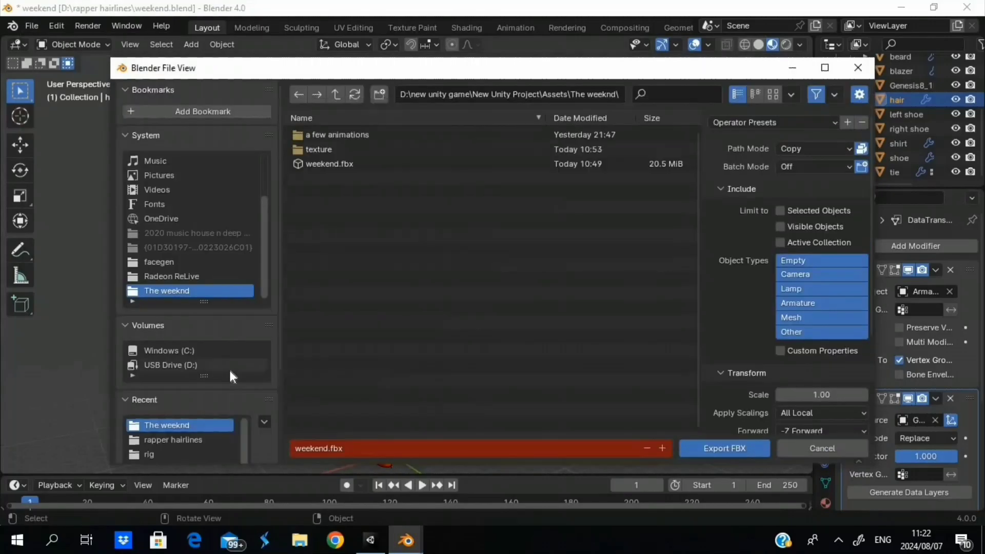
{"action": "left_click", "coordinate": [218, 366]}
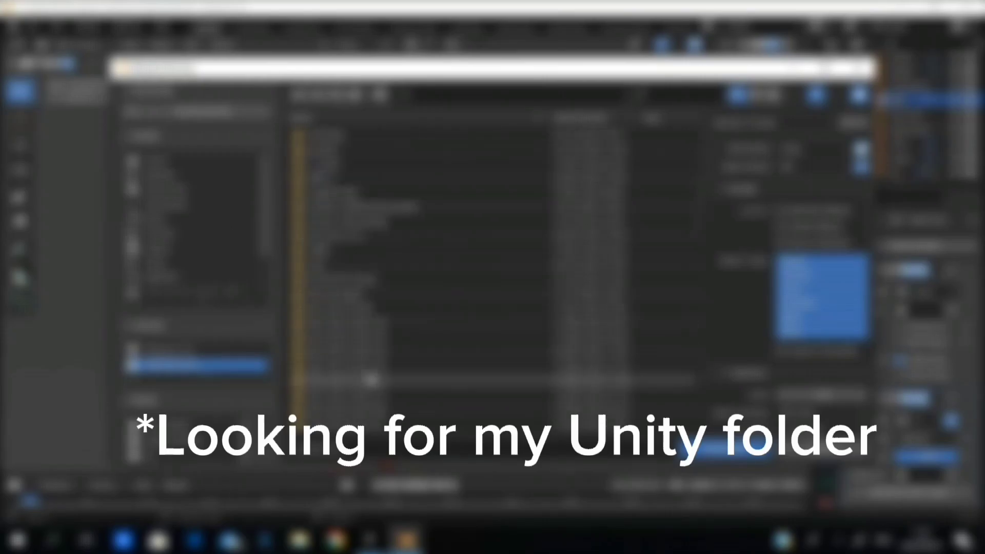
{"action": "double_click", "coordinate": [359, 299]}
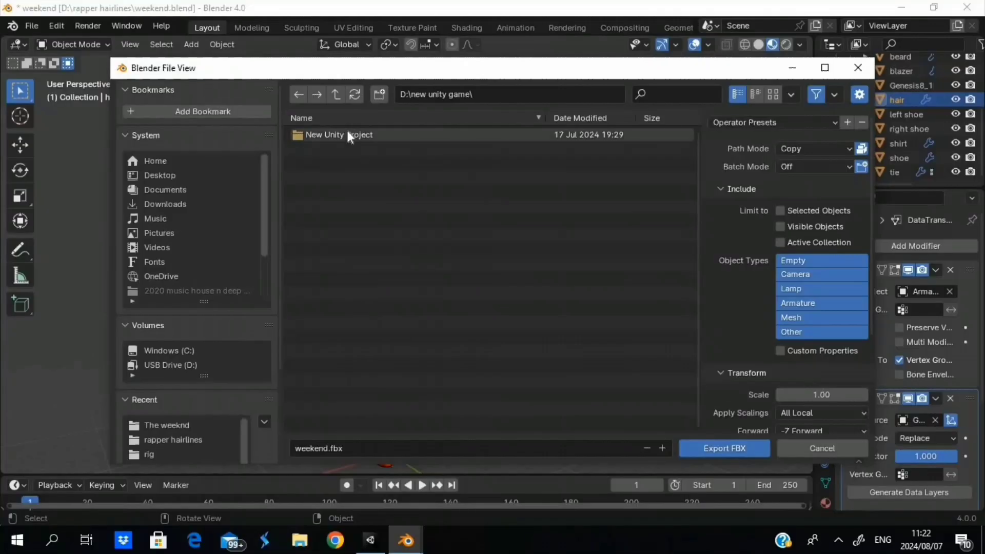
{"action": "double_click", "coordinate": [347, 130]}
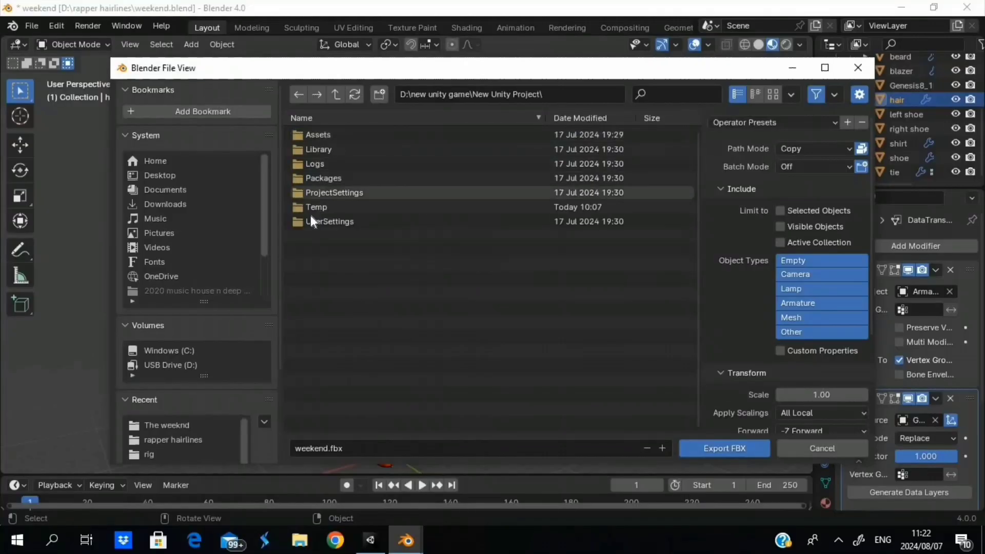
{"action": "double_click", "coordinate": [323, 136]}
{"action": "double_click", "coordinate": [321, 175]}
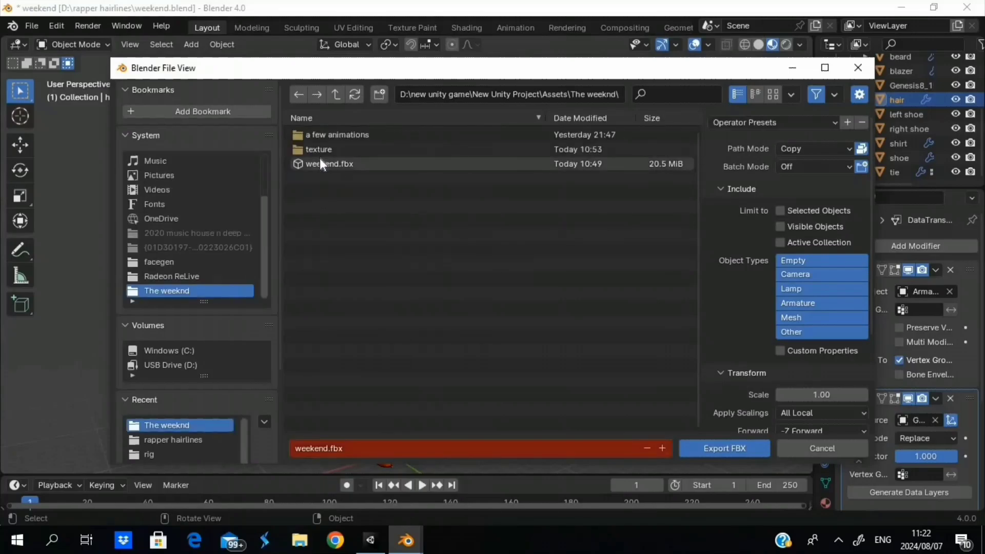
{"action": "left_click", "coordinate": [319, 165]}
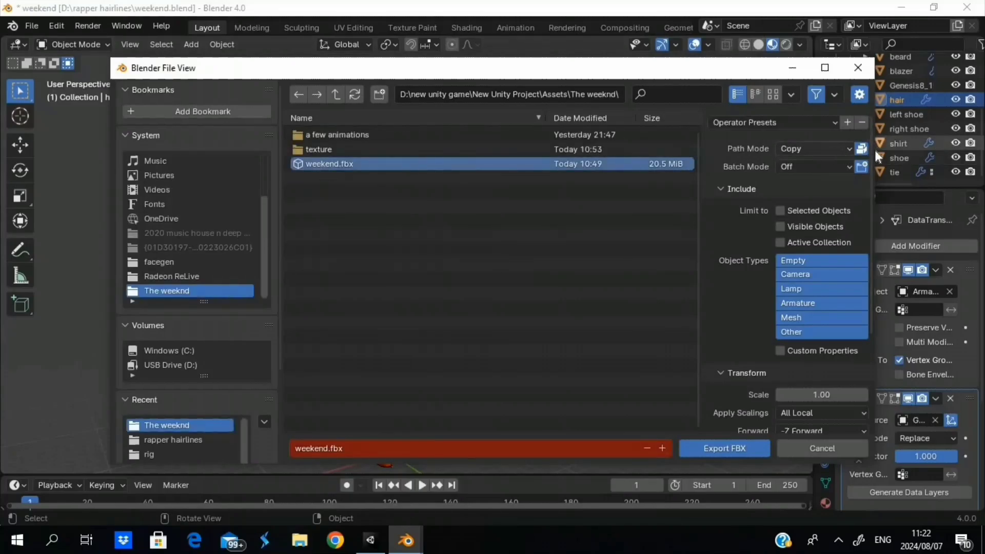
{"action": "left_click", "coordinate": [708, 447]}
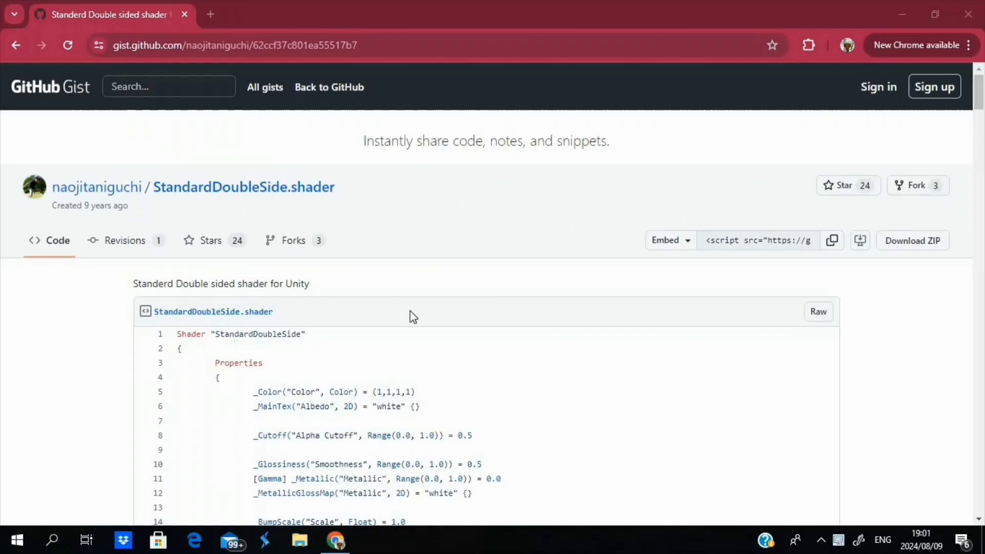
- Switch to Chrome and look at the StandardDoubleSide.shader gist, the double-sided shader for Unity
{"action": "triple_click", "coordinate": [540, 283]}
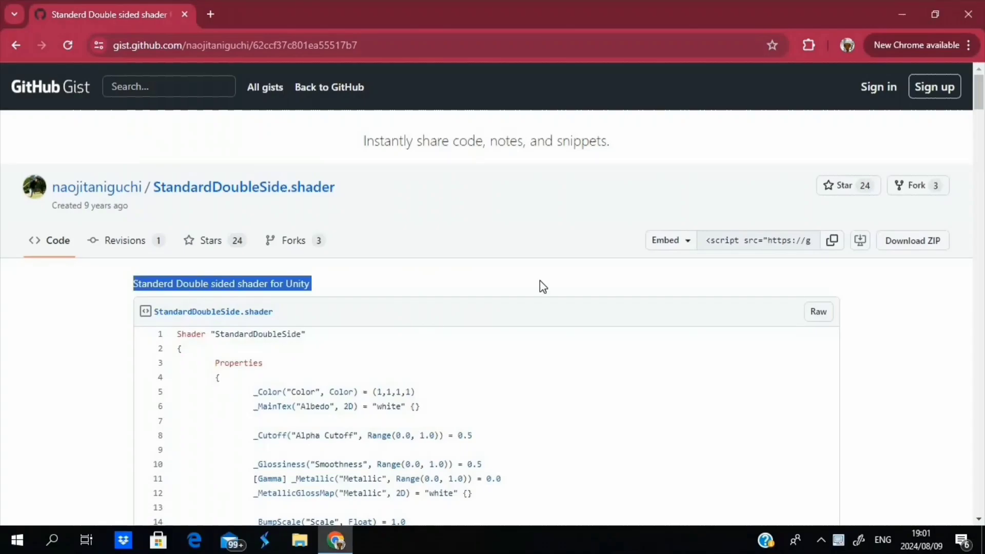
{"action": "left_click", "coordinate": [540, 281]}
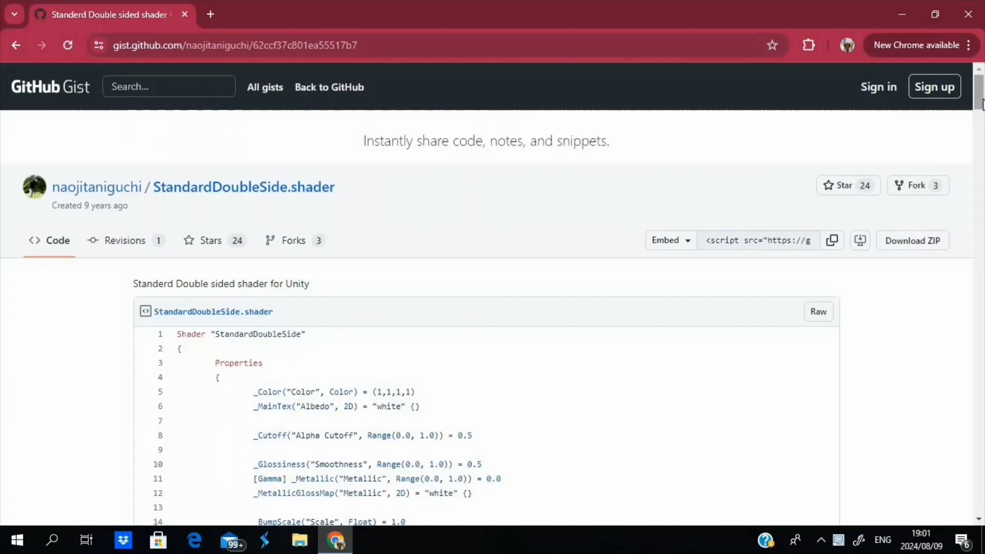
{"action": "mouse_move", "coordinate": [981, 103]}
{"action": "left_mouse_down"}
{"action": "mouse_move", "coordinate": [975, 303]}
{"action": "mouse_move", "coordinate": [978, 104]}
{"action": "left_mouse_up"}
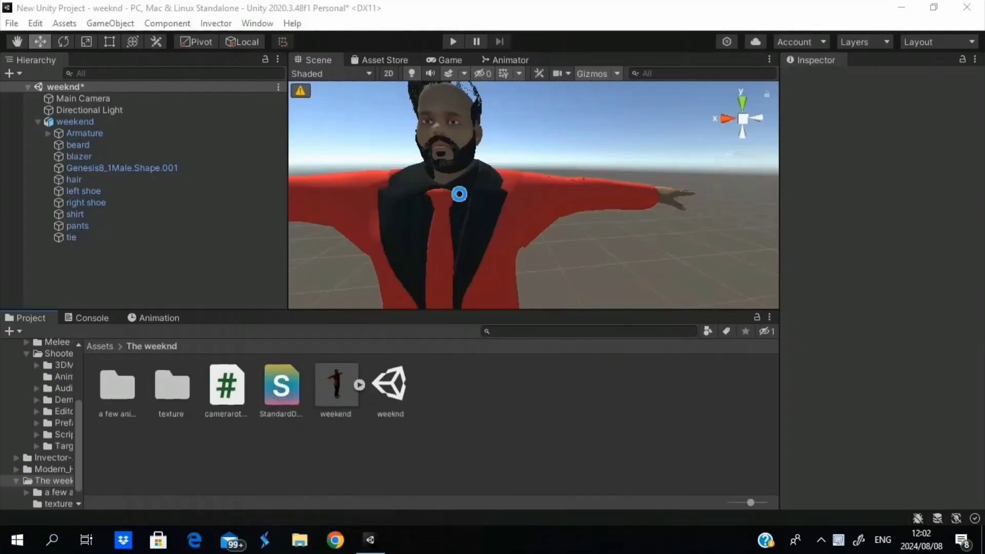
- Switch to Unity and examine the imported character in the scene from the head down to the shoes
{"action": "left_click", "coordinate": [459, 193]}
{"action": "left_click", "coordinate": [459, 193]}
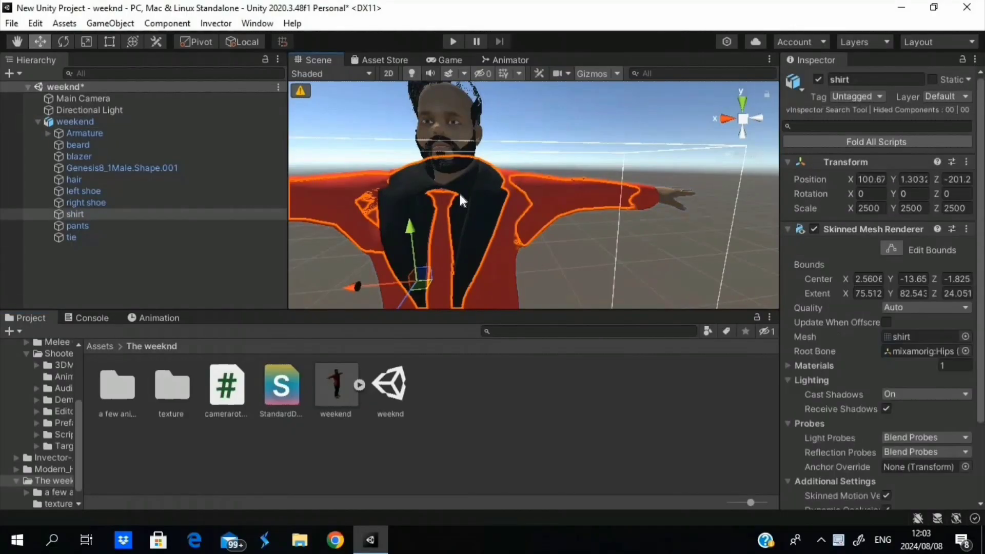
{"action": "key", "text": "f"}
{"action": "left_click", "coordinate": [552, 150]}
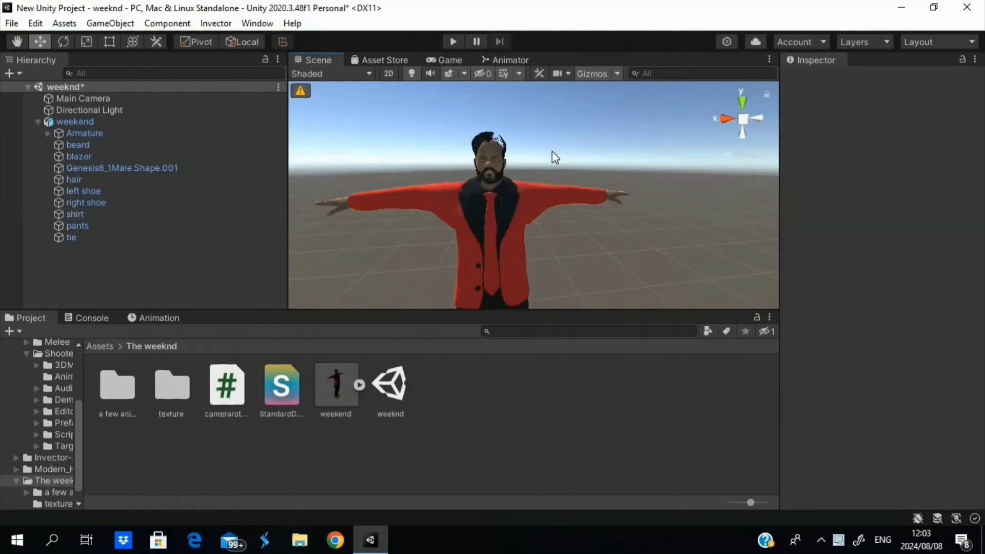
{"action": "scroll", "coordinate": [552, 152], "scroll_direction": "down", "scroll_amount": 6}
{"action": "middle_click_drag", "start_coordinate": [553, 152], "coordinate": [550, 185]}
{"action": "scroll", "coordinate": [553, 251], "scroll_direction": "up", "scroll_amount": 2}
{"action": "scroll", "coordinate": [550, 185], "scroll_direction": "up", "scroll_amount": 8}
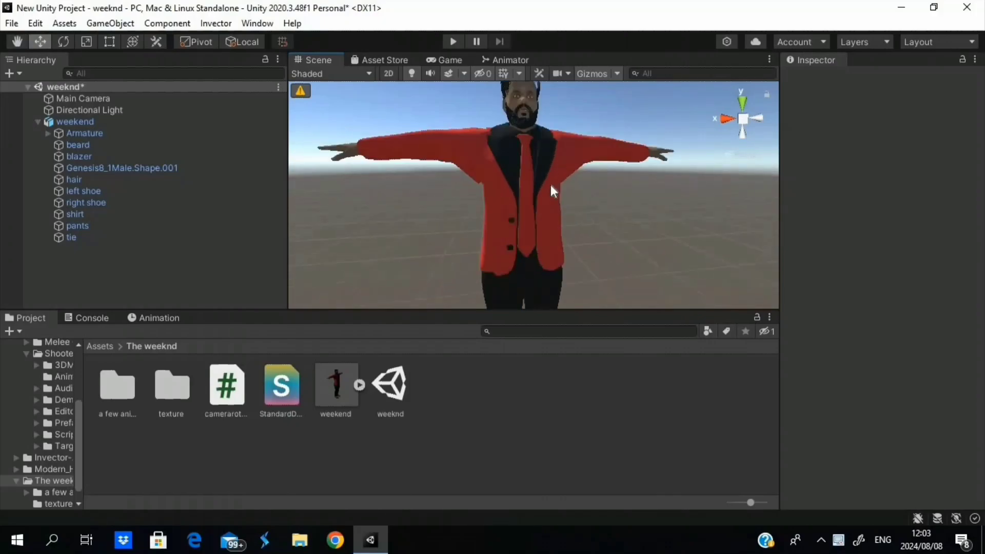
{"action": "scroll", "coordinate": [559, 199], "scroll_direction": "down", "scroll_amount": 5}
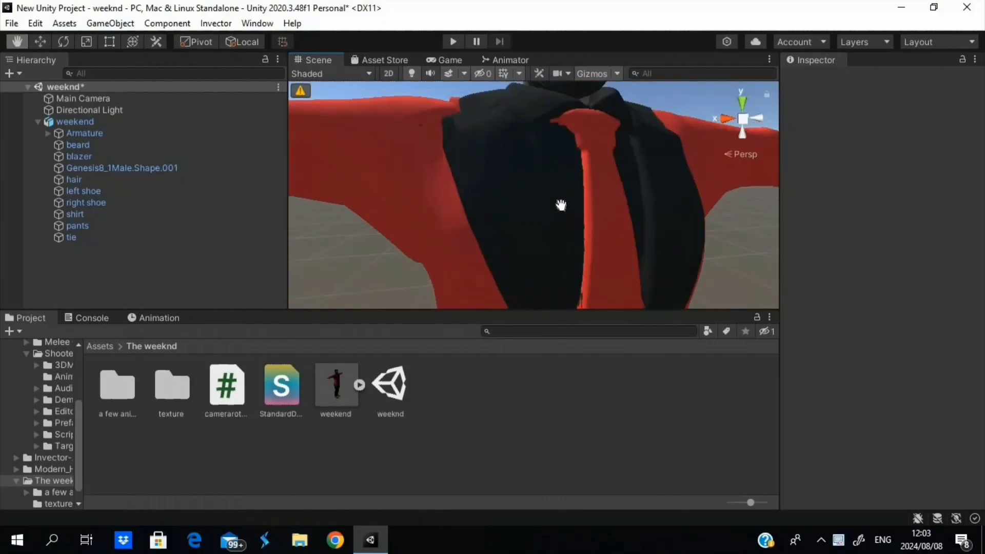
{"action": "middle_click_drag", "start_coordinate": [561, 205], "coordinate": [556, 99]}
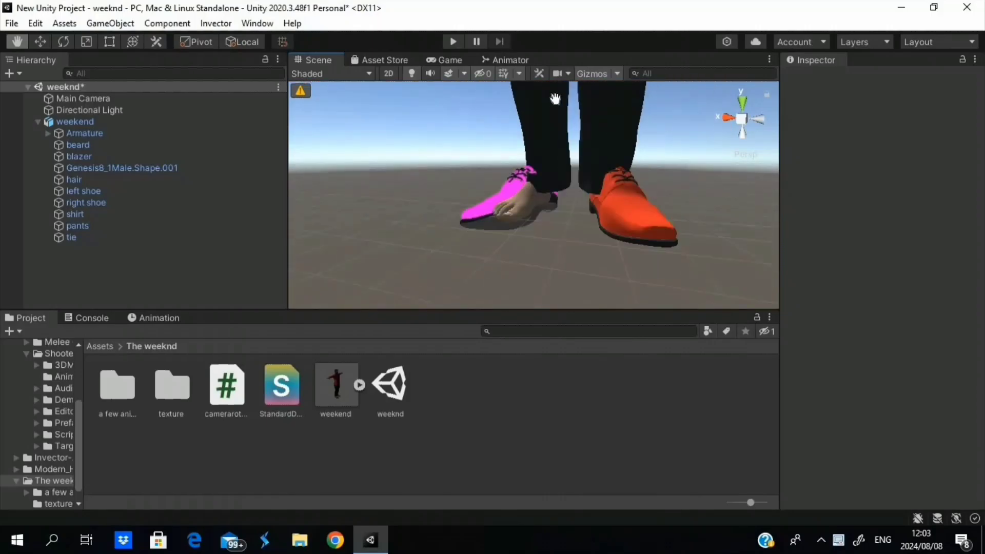
{"action": "key", "text": "w"}
{"action": "left_click", "coordinate": [501, 198]}
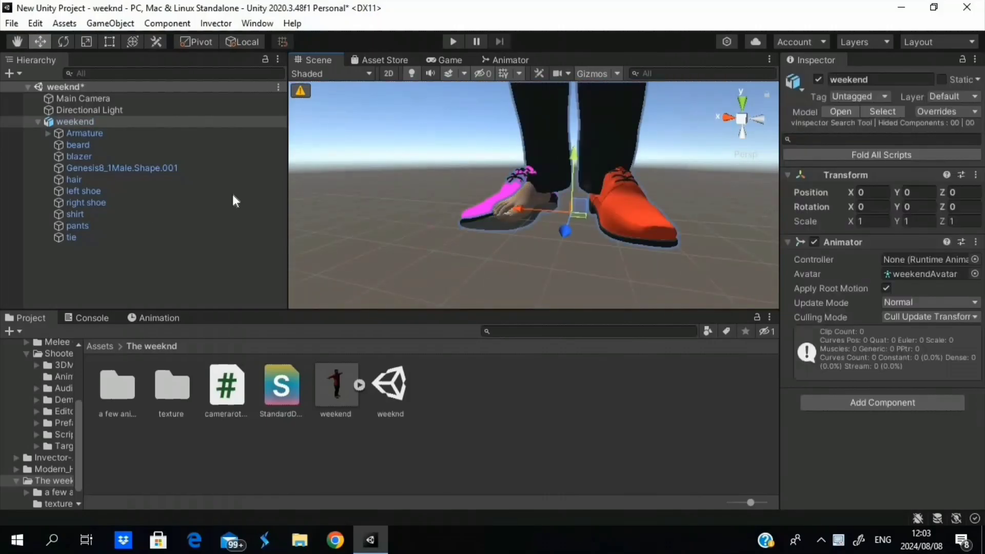
- Select the hair object and frame it in the scene to examine its rendering on the head
{"action": "left_click", "coordinate": [140, 180]}
{"action": "middle_click_drag", "start_coordinate": [549, 149], "coordinate": [558, 239]}
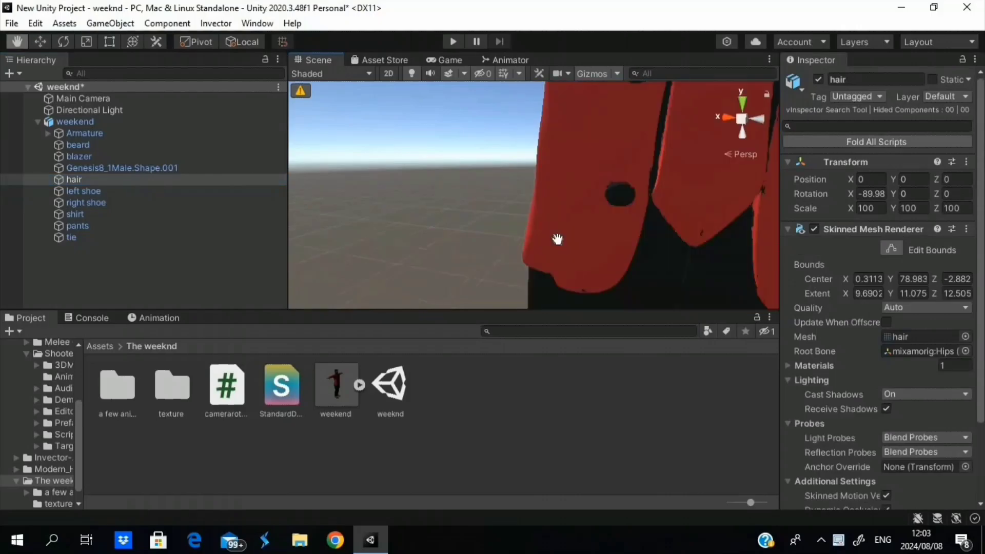
{"action": "key", "text": "f"}
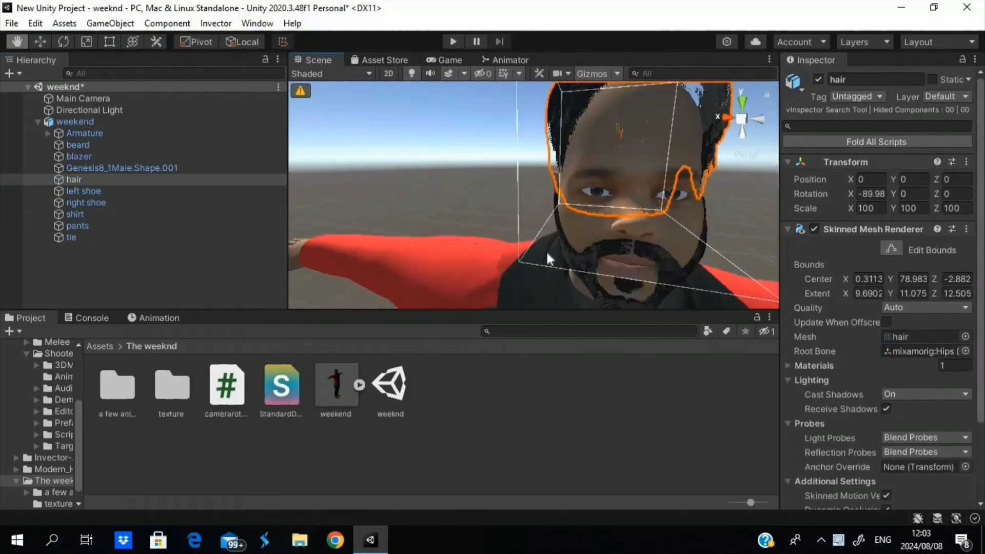
{"action": "scroll", "coordinate": [478, 239], "scroll_direction": "down", "scroll_amount": 5}
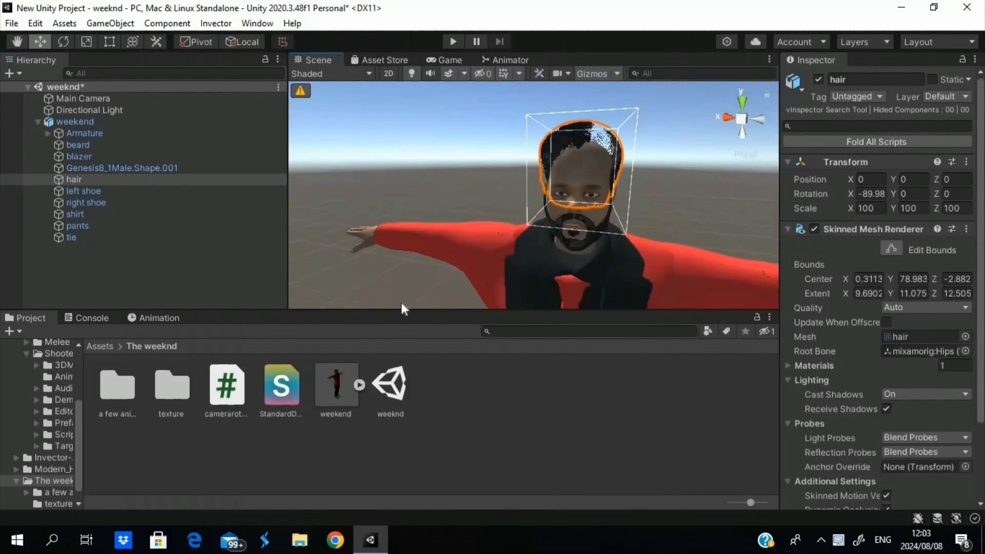
- Inspect the StandardDoubleSide shader asset and the material and shader assigned to the hair object
{"action": "left_click", "coordinate": [272, 410]}
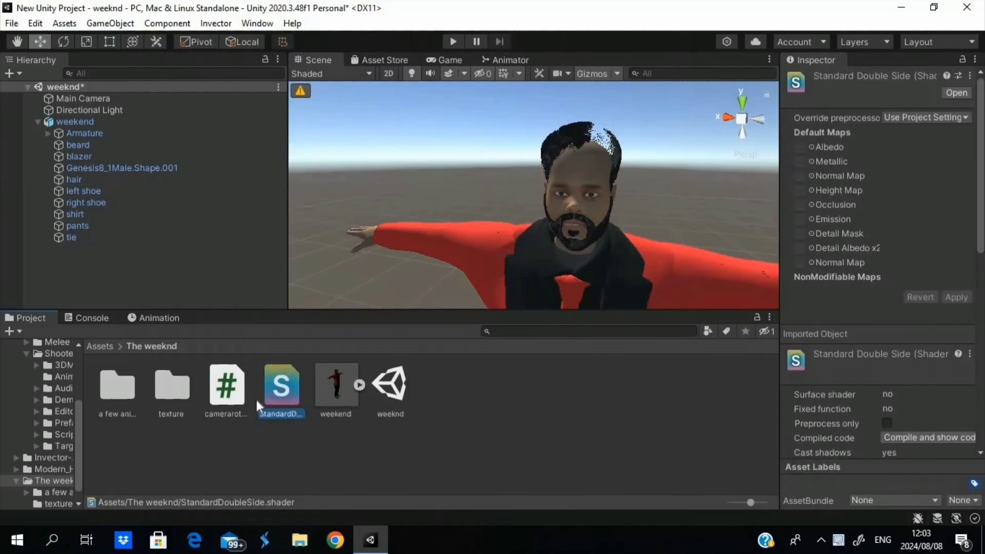
{"action": "left_click", "coordinate": [85, 120]}
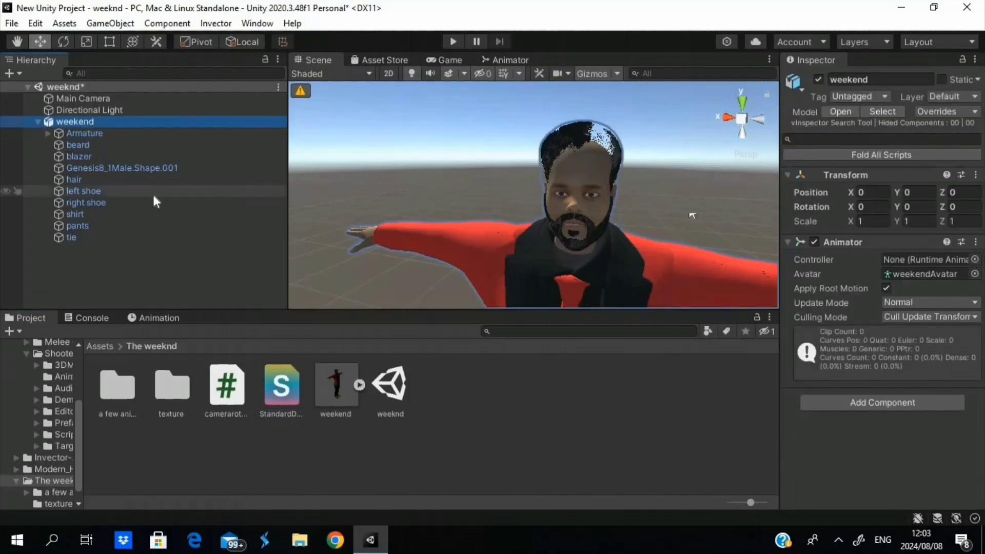
{"action": "left_click", "coordinate": [130, 179]}
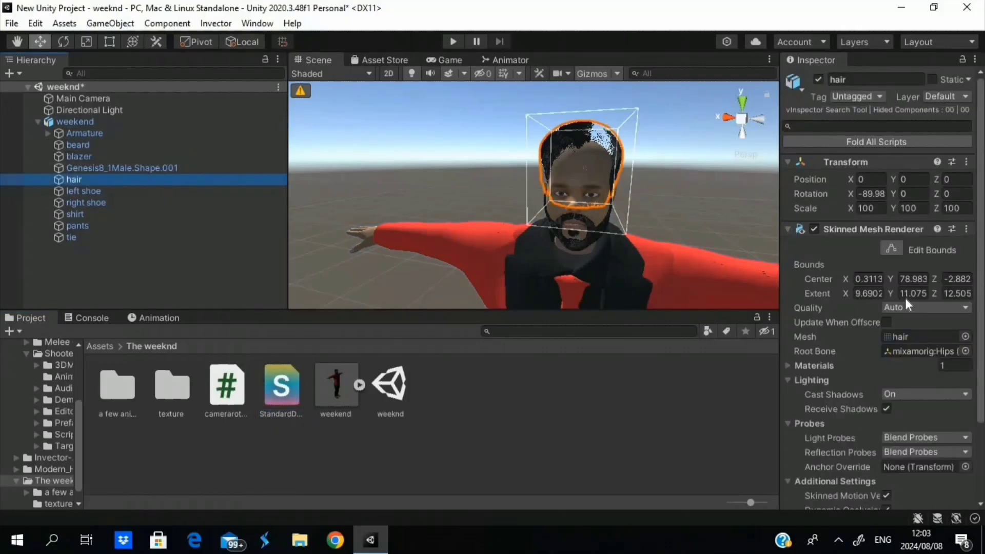
{"action": "scroll", "coordinate": [906, 313], "scroll_direction": "down", "scroll_amount": 3}
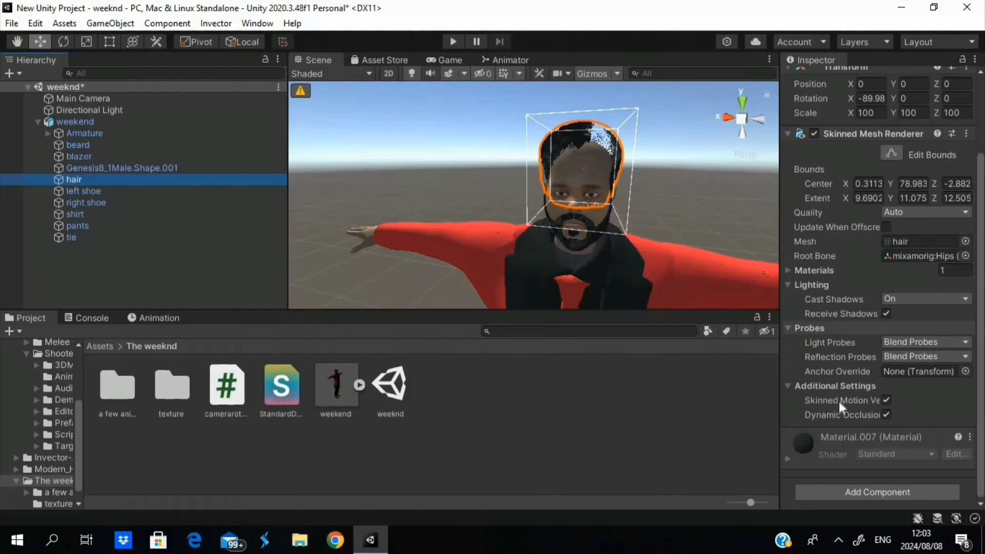
- Duplicate the hair's embedded material, Material.007, out of the weekend model as an editable material asset
{"action": "left_click", "coordinate": [359, 385]}
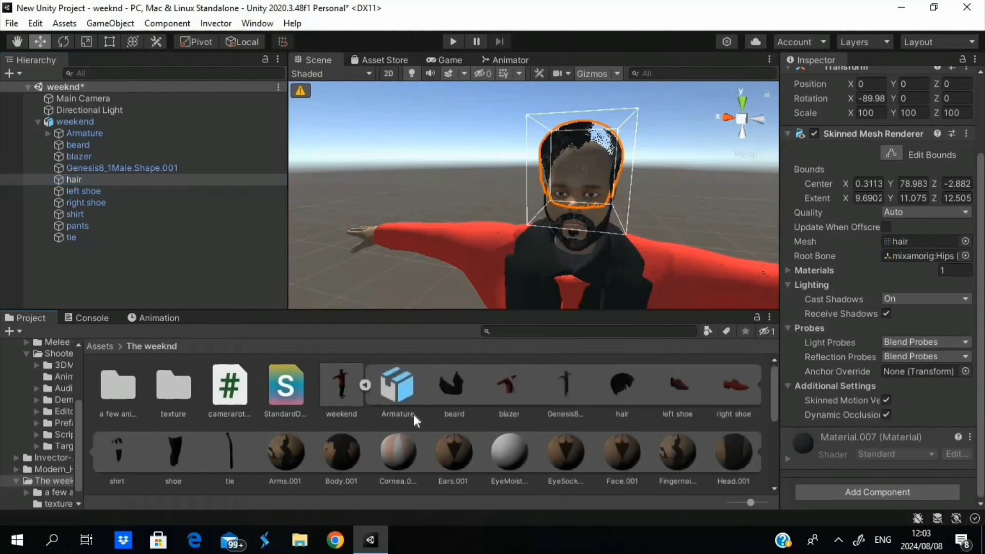
{"action": "scroll", "coordinate": [437, 406], "scroll_direction": "down", "scroll_amount": 3}
{"action": "scroll", "coordinate": [472, 396], "scroll_direction": "up", "scroll_amount": 1}
{"action": "left_click", "coordinate": [677, 399]}
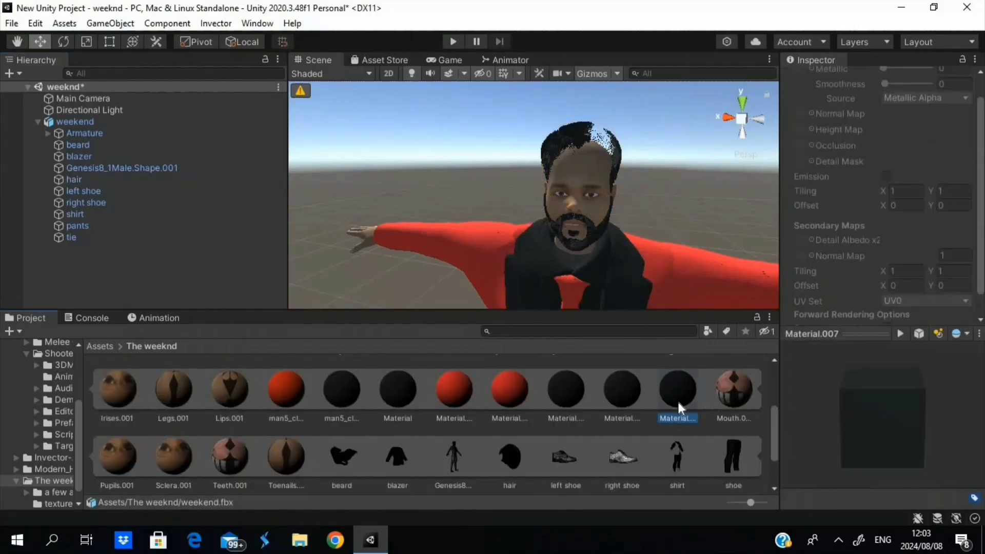
{"action": "scroll", "coordinate": [816, 183], "scroll_direction": "up", "scroll_amount": 5}
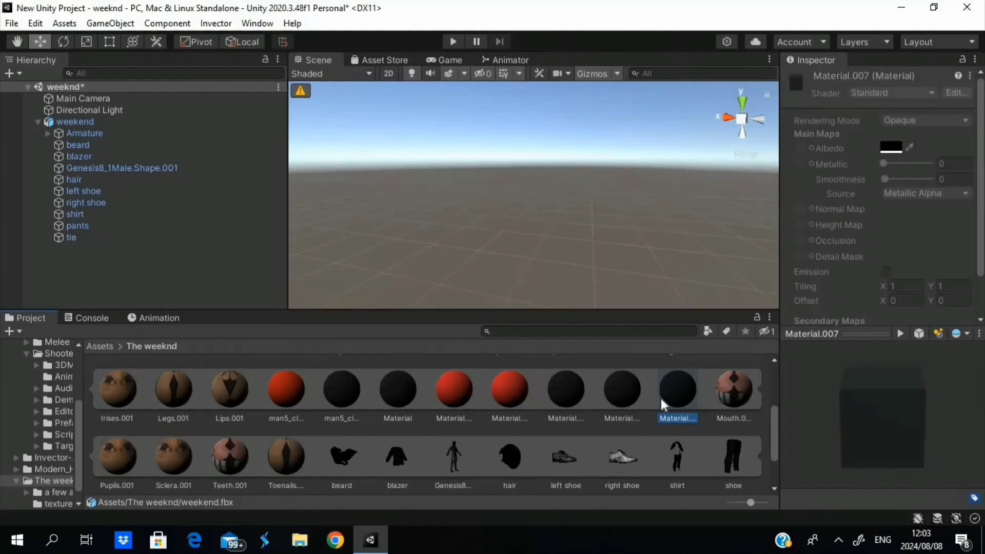
{"action": "key", "text": "ctrl+d"}
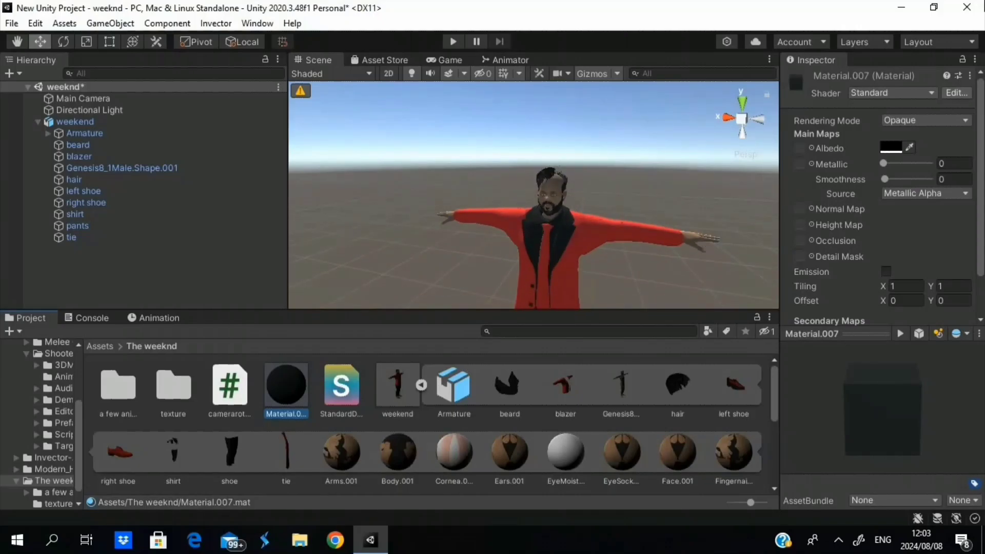
- Change the duplicated Material.007's shader to StandardDoubleSide
{"action": "left_click", "coordinate": [893, 95]}
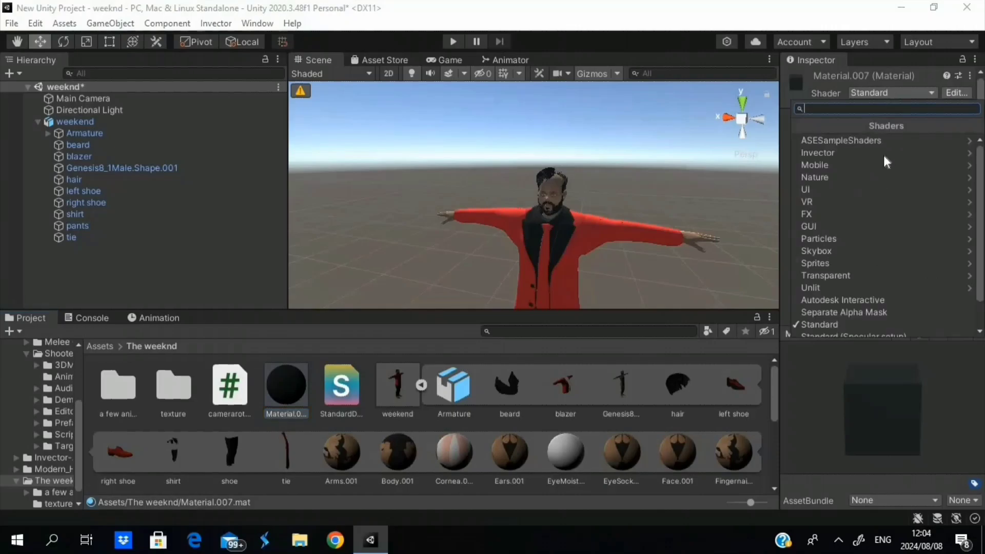
{"action": "scroll", "coordinate": [845, 316], "scroll_direction": "down", "scroll_amount": 1}
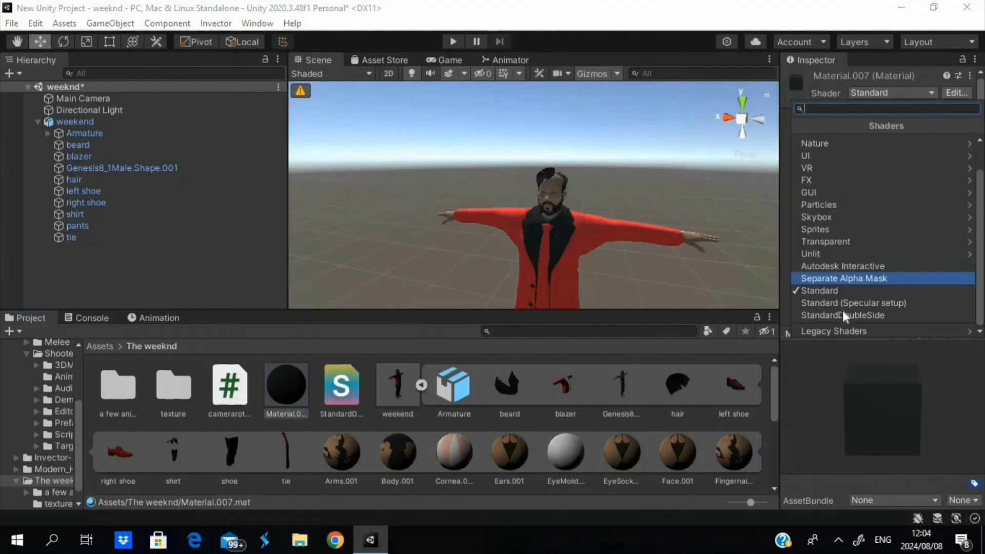
{"action": "left_click", "coordinate": [846, 314]}
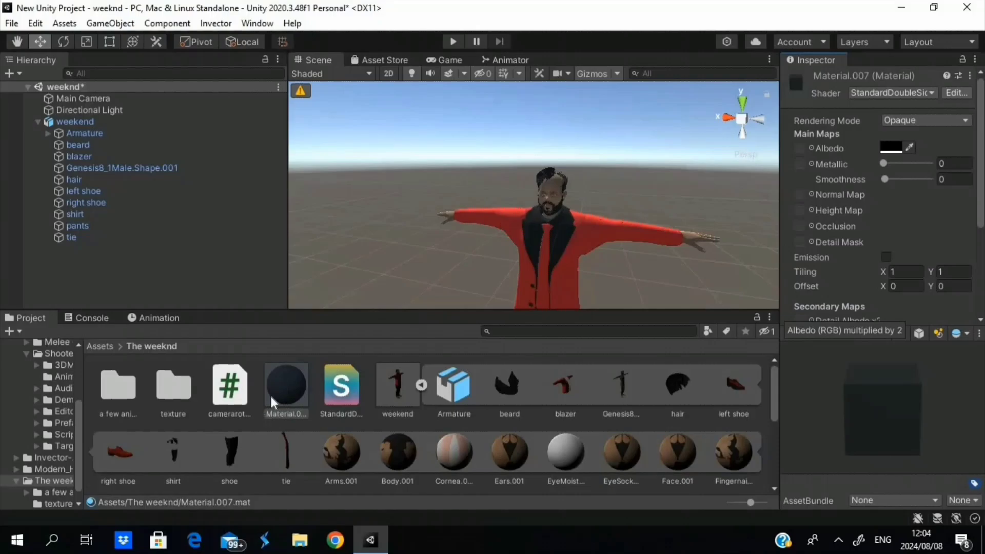
- Apply the double-sided Material.007 to the character's hair and beard in the scene
{"action": "left_click", "coordinate": [290, 388]}
{"action": "left_click_drag", "start_coordinate": [533, 178], "coordinate": [556, 177]}
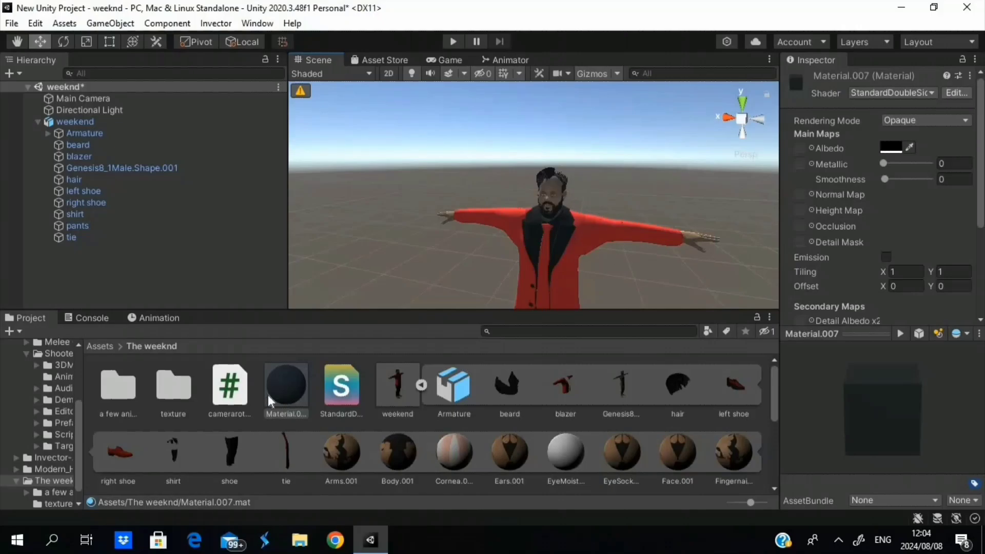
{"action": "left_click_drag", "start_coordinate": [271, 401], "coordinate": [569, 176]}
{"action": "scroll", "coordinate": [589, 227], "scroll_direction": "up", "scroll_amount": 5}
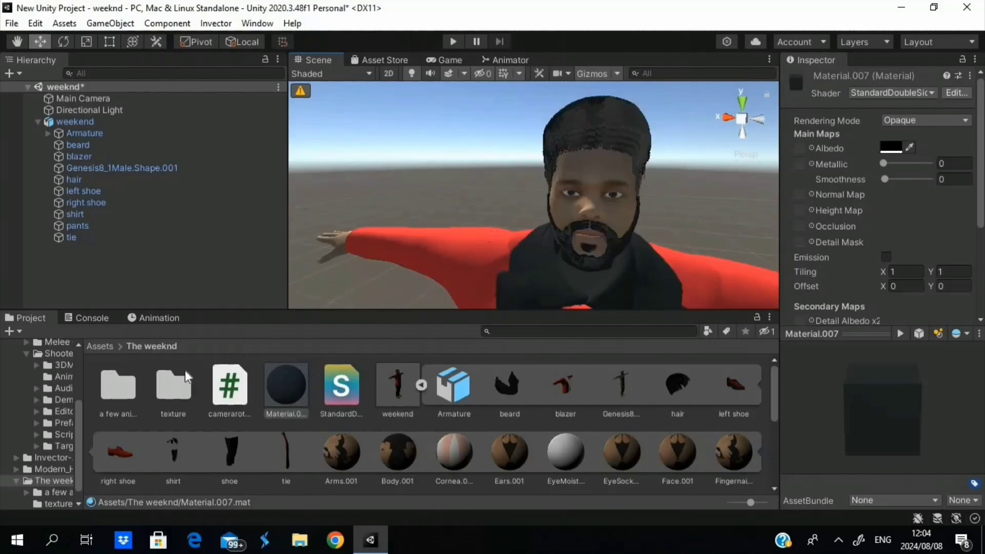
{"action": "left_click_drag", "start_coordinate": [295, 379], "coordinate": [563, 233]}
- Check the left shoe's material and duplicate the red man5_clean_eyeMUD_shoeF_blinn1SG.001 material out of the weekend model
{"action": "middle_click_drag", "start_coordinate": [565, 234], "coordinate": [445, 242]}
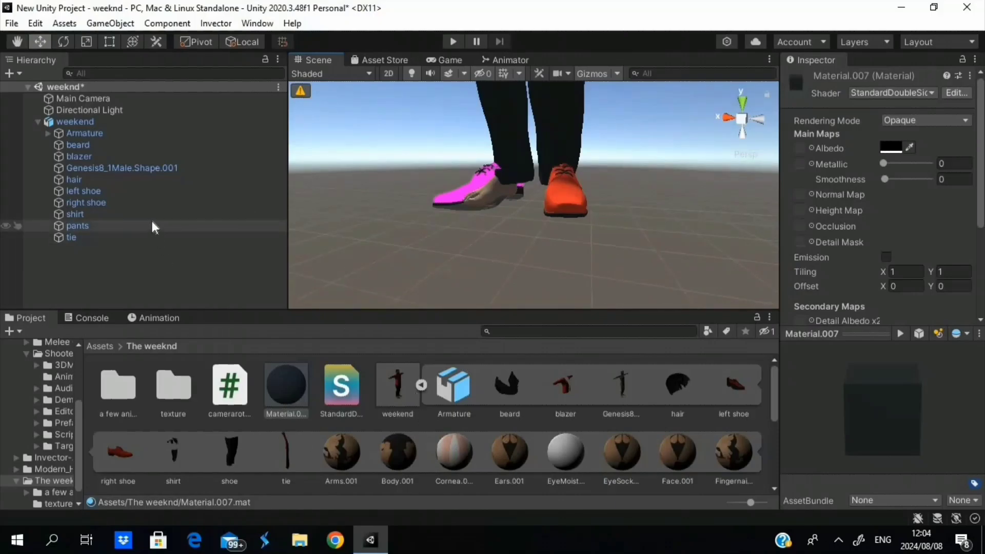
{"action": "left_click", "coordinate": [465, 194]}
{"action": "left_click", "coordinate": [465, 194]}
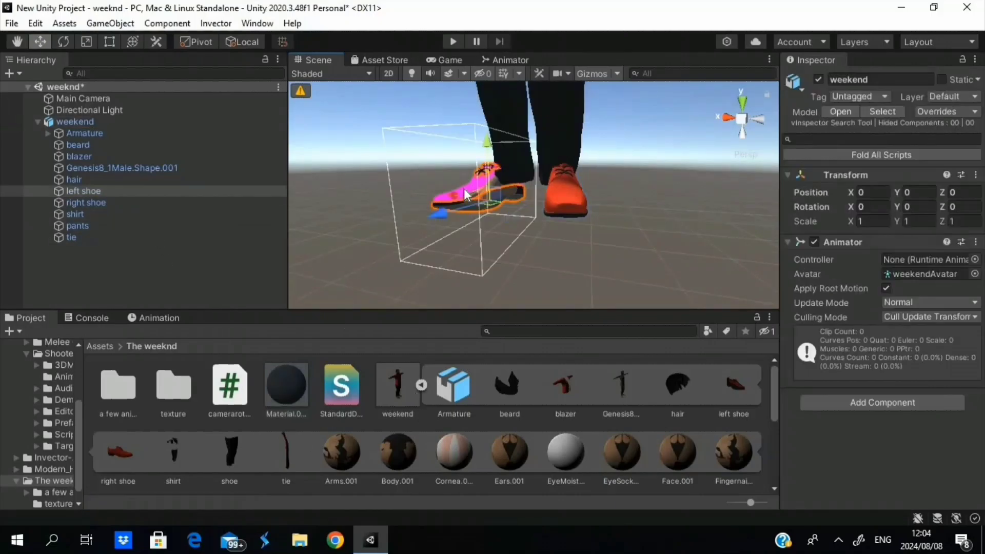
{"action": "scroll", "coordinate": [930, 350], "scroll_direction": "down", "scroll_amount": 2}
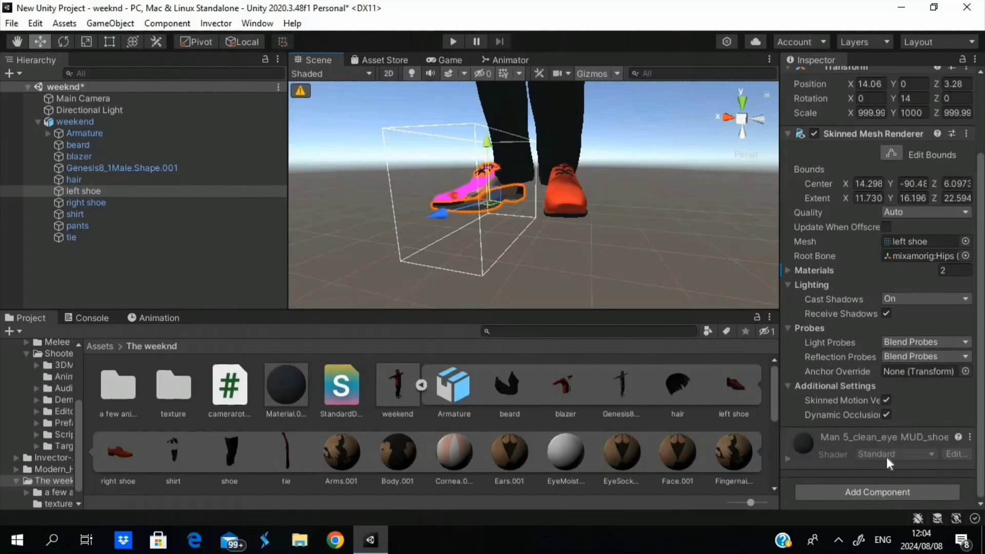
{"action": "scroll", "coordinate": [590, 424], "scroll_direction": "down", "scroll_amount": 4}
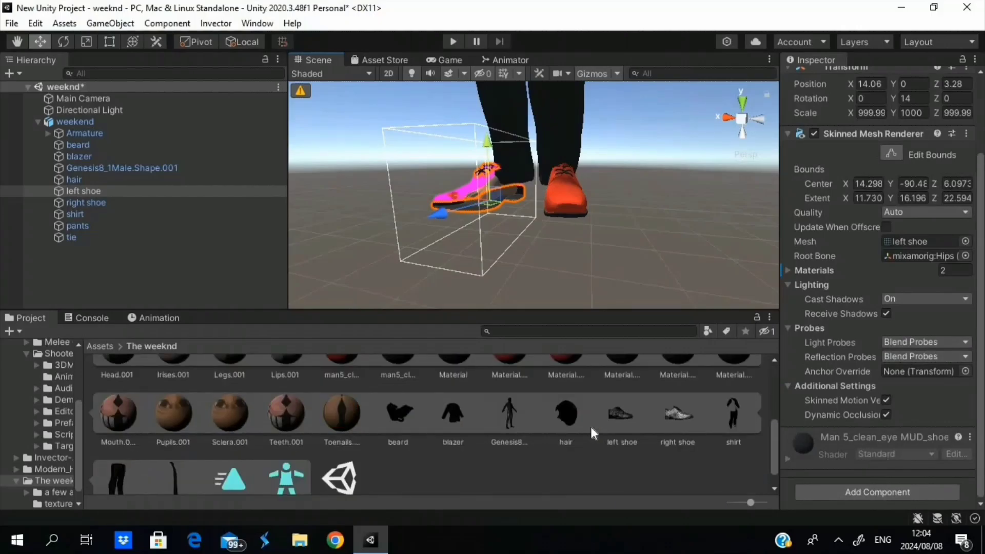
{"action": "scroll", "coordinate": [591, 423], "scroll_direction": "up", "scroll_amount": 1}
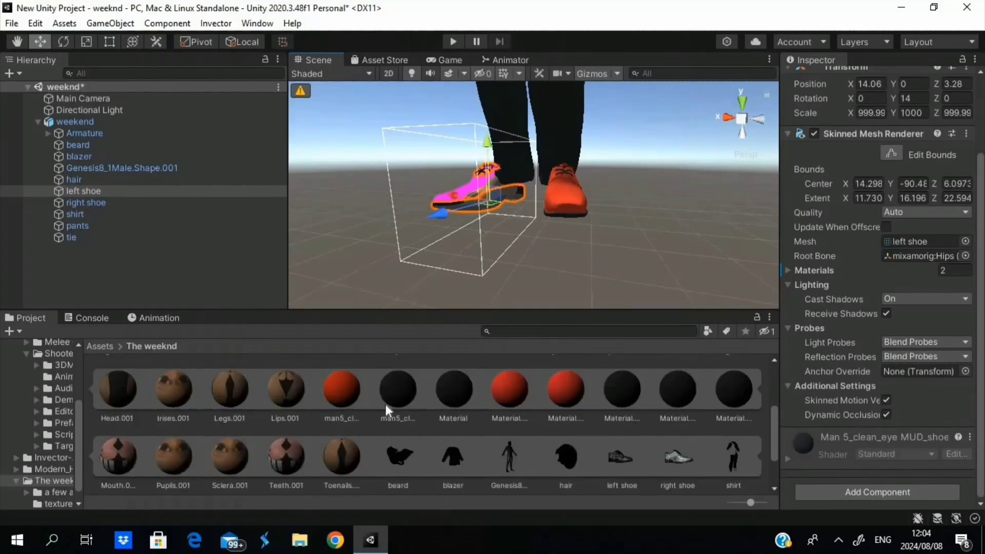
{"action": "left_click", "coordinate": [330, 383]}
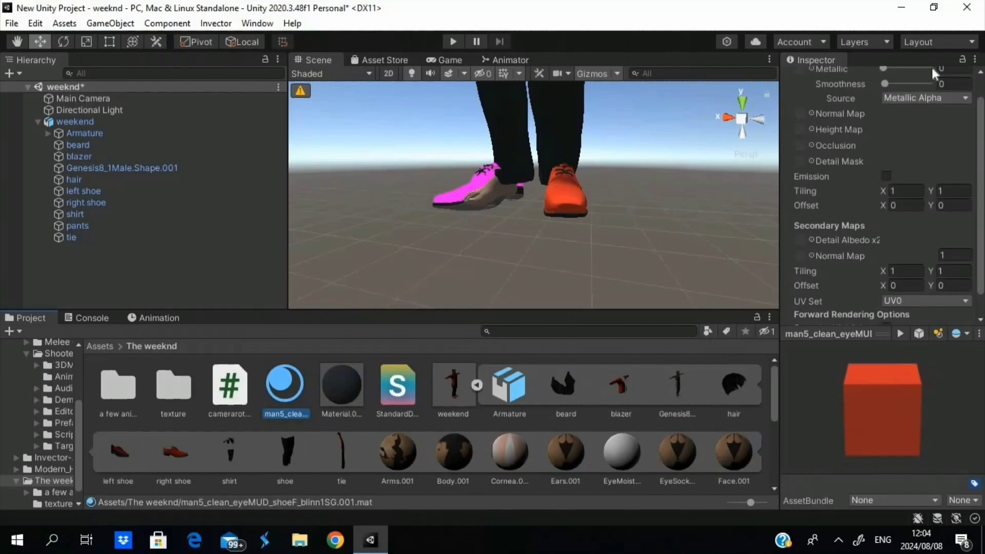
- Set the duplicated red shoe material's shader to StandardDoubleSide and apply it to the left shoe
{"action": "scroll", "coordinate": [891, 151], "scroll_direction": "up", "scroll_amount": 5}
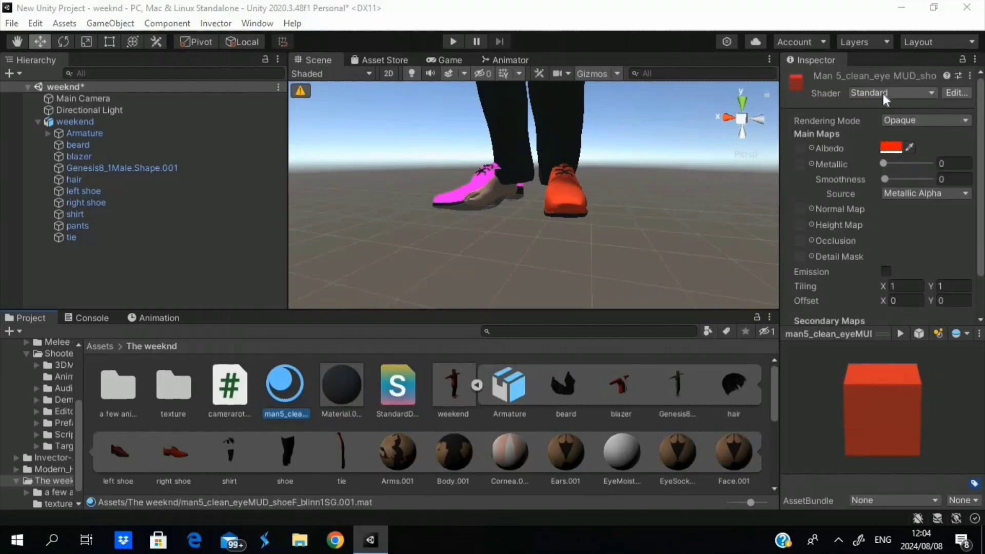
{"action": "left_click", "coordinate": [883, 93]}
{"action": "scroll", "coordinate": [856, 321], "scroll_direction": "down", "scroll_amount": 2}
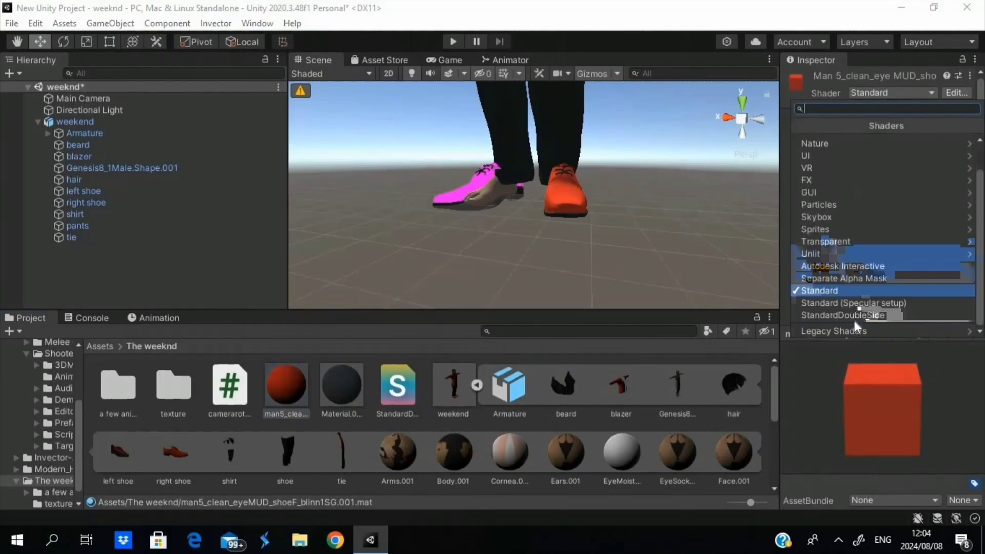
{"action": "left_click", "coordinate": [851, 314]}
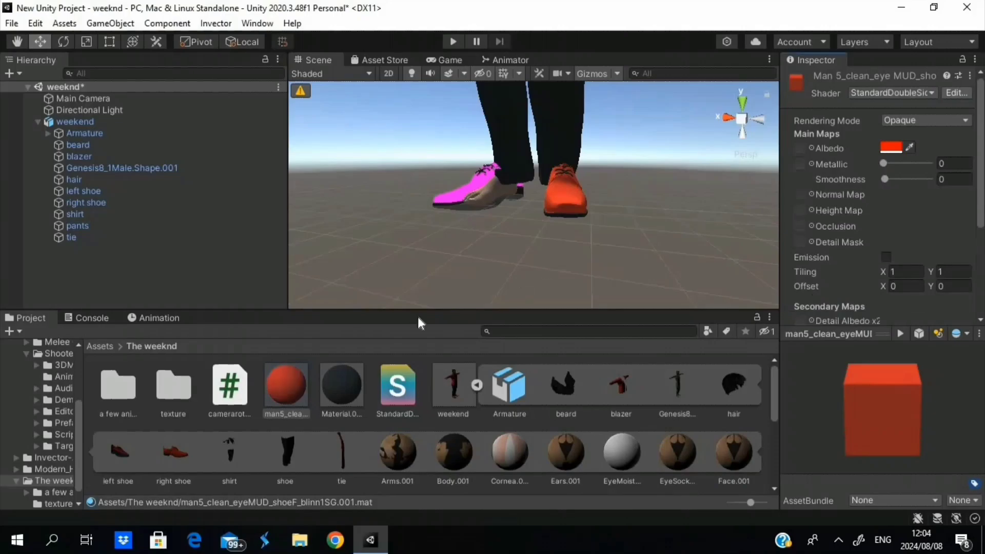
{"action": "left_click_drag", "start_coordinate": [291, 388], "coordinate": [475, 185]}
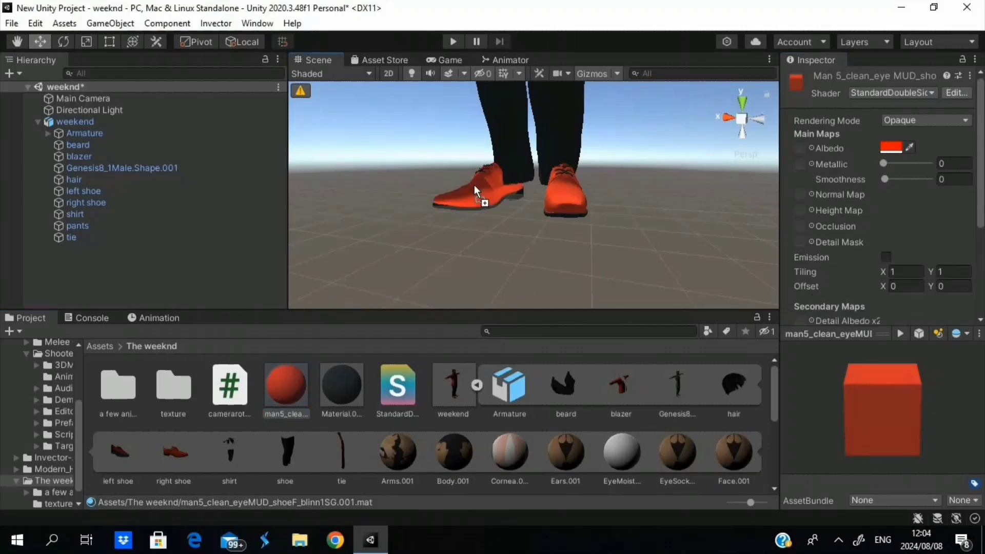
{"action": "left_click_drag", "start_coordinate": [474, 191], "coordinate": [474, 190]}
- Examine the character's shoes, face, hair, beard and suit in the scene with the double-sided materials applied
{"action": "right_click_drag", "start_coordinate": [474, 185], "coordinate": [452, 162]}
{"action": "scroll", "coordinate": [452, 162], "scroll_direction": "down", "scroll_amount": 3}
{"action": "middle_click_drag", "start_coordinate": [517, 158], "coordinate": [530, 227]}
{"action": "scroll", "coordinate": [546, 214], "scroll_direction": "up", "scroll_amount": 5}
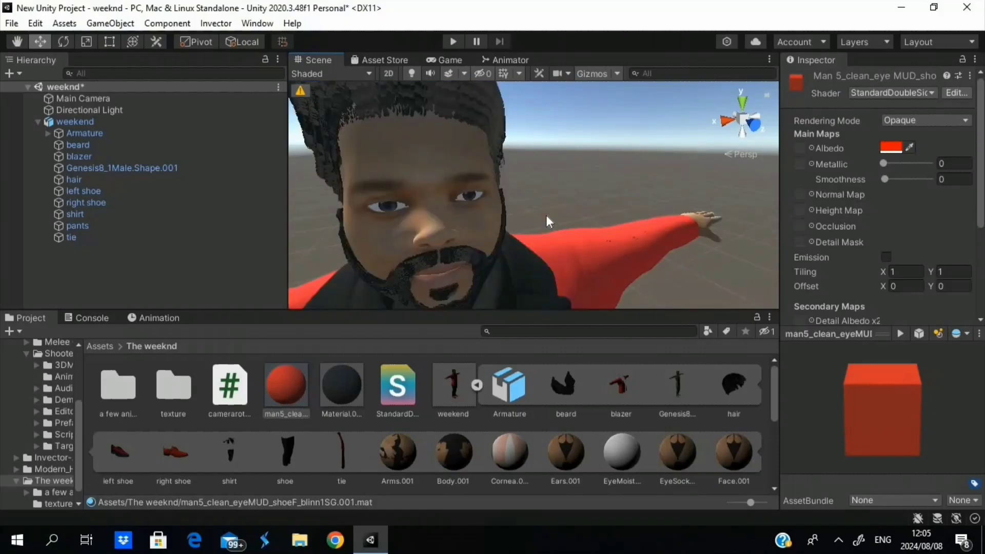
{"action": "scroll", "coordinate": [546, 214], "scroll_direction": "down", "scroll_amount": 3}
{"action": "left_click", "coordinate": [345, 391]}
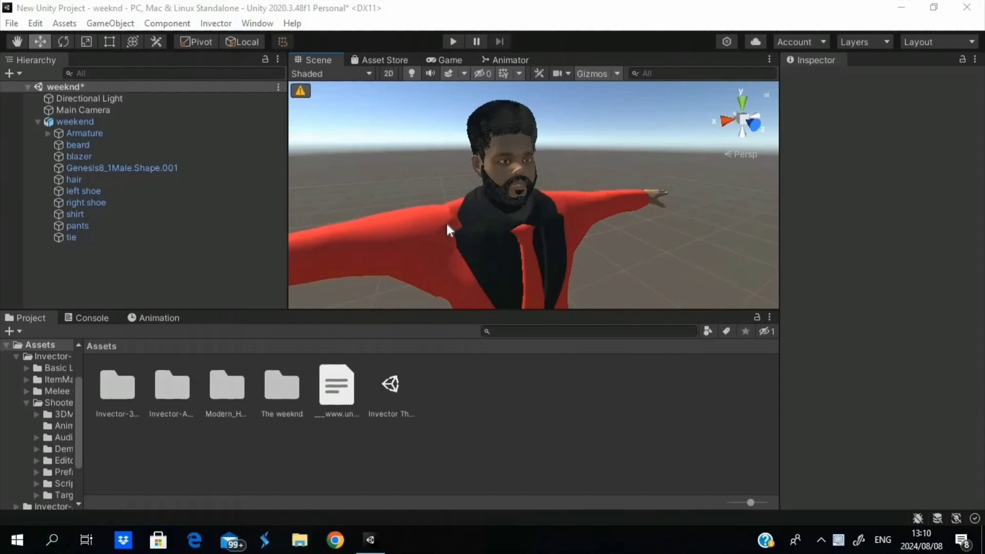
{"action": "scroll", "coordinate": [446, 223], "scroll_direction": "down", "scroll_amount": 3}
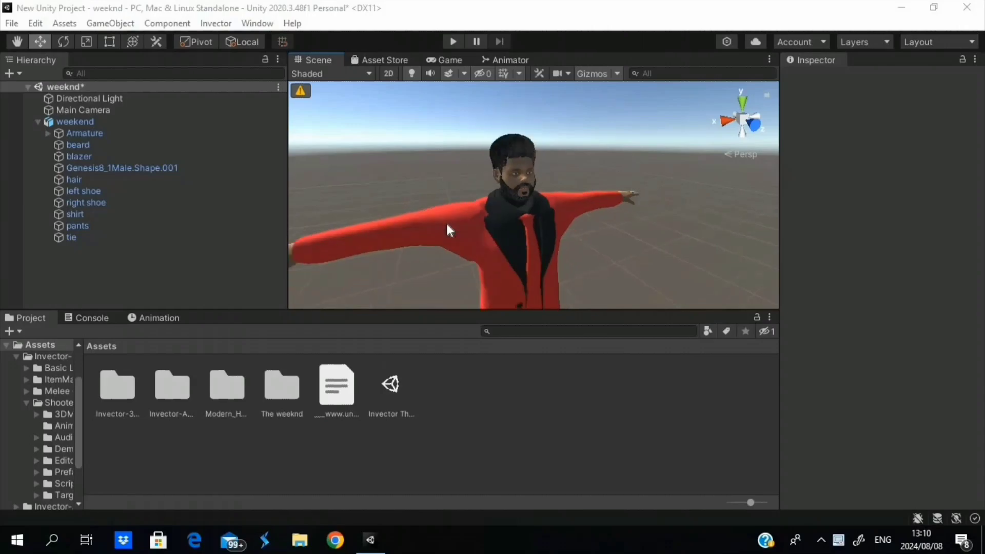
{"action": "scroll", "coordinate": [447, 224], "scroll_direction": "up", "scroll_amount": 5}
{"action": "scroll", "coordinate": [447, 224], "scroll_direction": "up", "scroll_amount": 1}
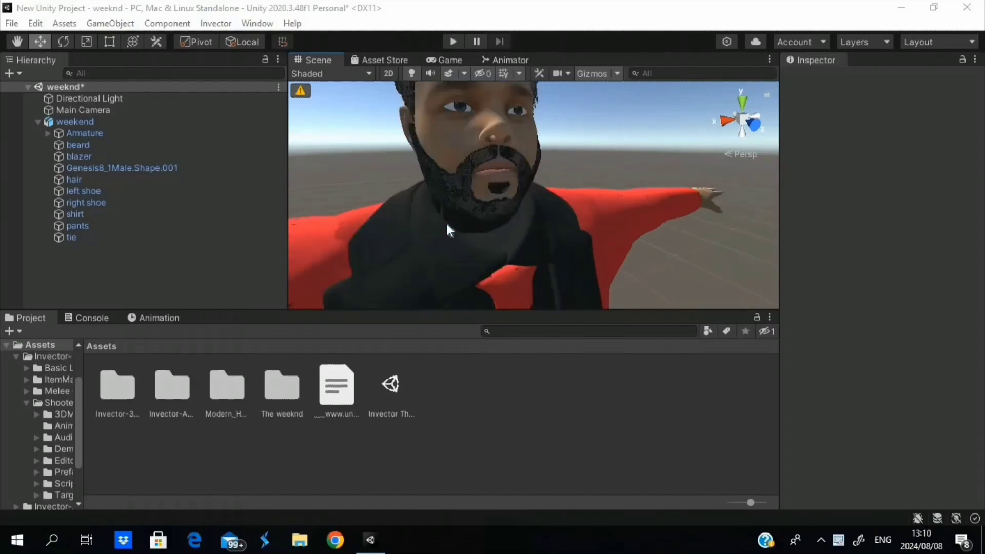
{"action": "scroll", "coordinate": [447, 225], "scroll_direction": "down", "scroll_amount": 4}
{"action": "scroll", "coordinate": [448, 226], "scroll_direction": "down", "scroll_amount": 1}
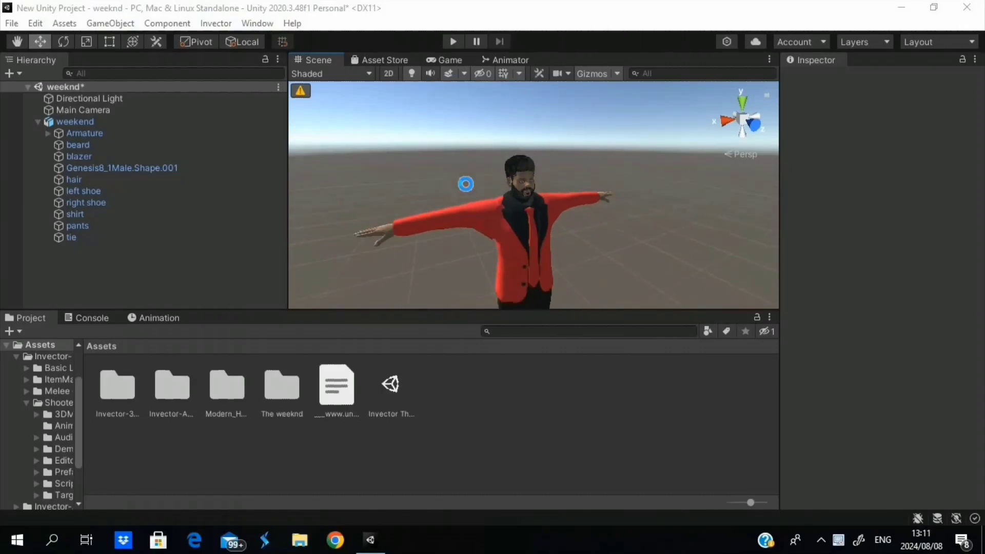
{"action": "scroll", "coordinate": [451, 205], "scroll_direction": "up", "scroll_amount": 1}
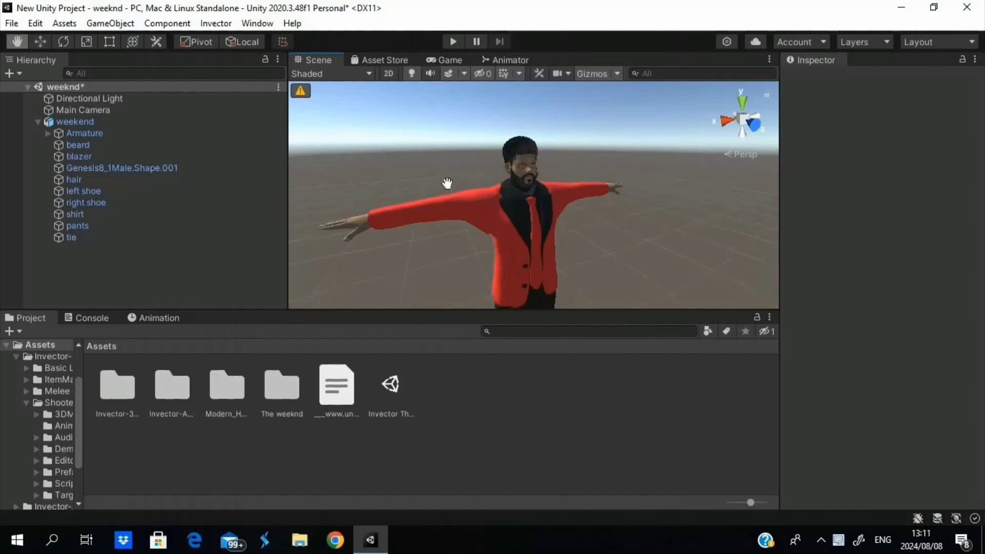
- Select the Main Camera and set its Y rotation to 180
{"action": "left_click", "coordinate": [107, 123]}
{"action": "left_click", "coordinate": [113, 111]}
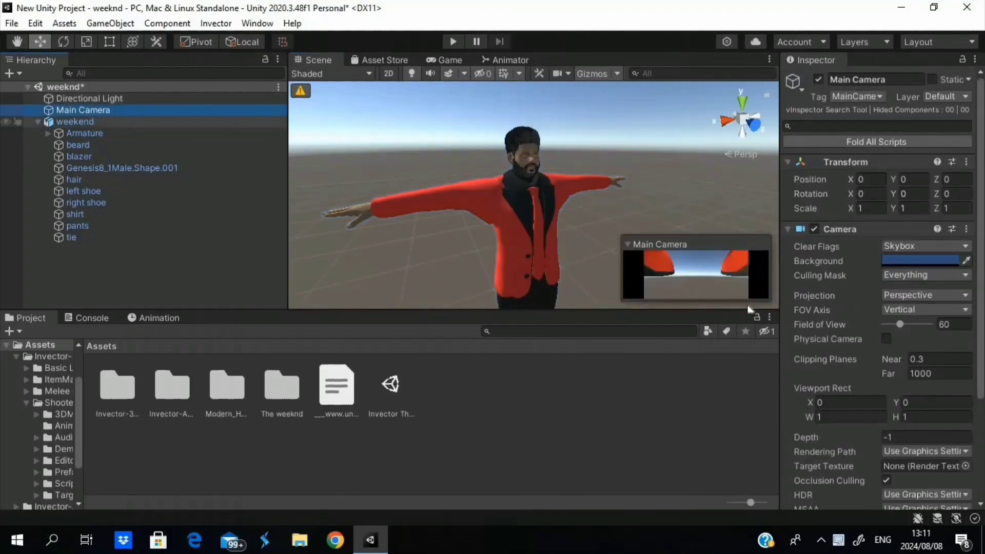
{"action": "left_click", "coordinate": [909, 194]}
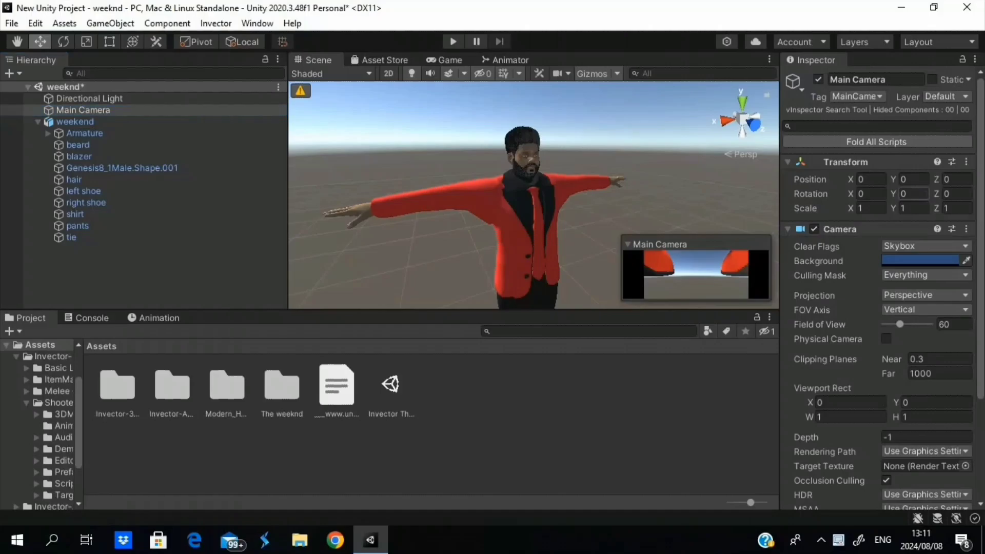
{"action": "type", "text": "180"}
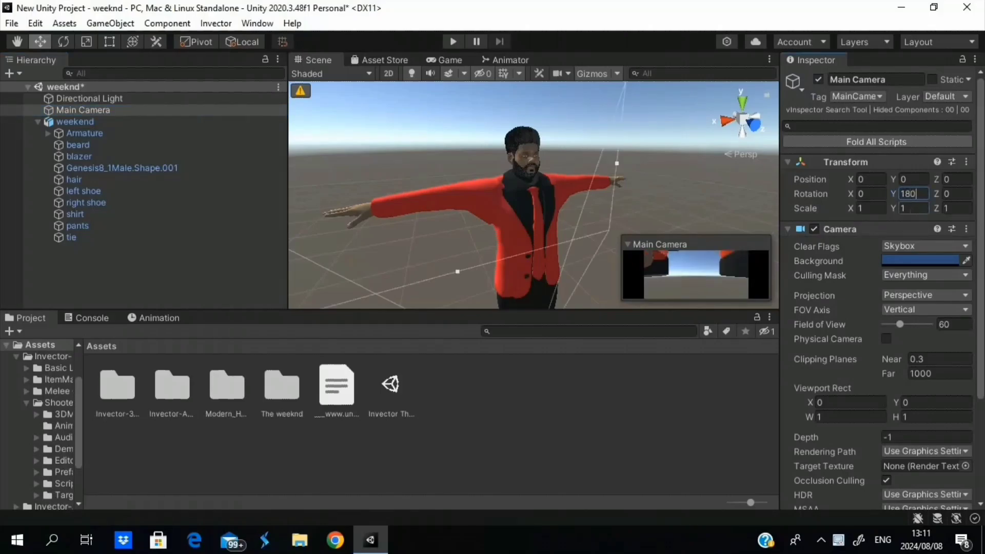
- Move the Main Camera up to about Y 150.2 and forward to about Z 76.1, and check the framing in the Game view
{"action": "scroll", "coordinate": [552, 282], "scroll_direction": "down", "scroll_amount": 5}
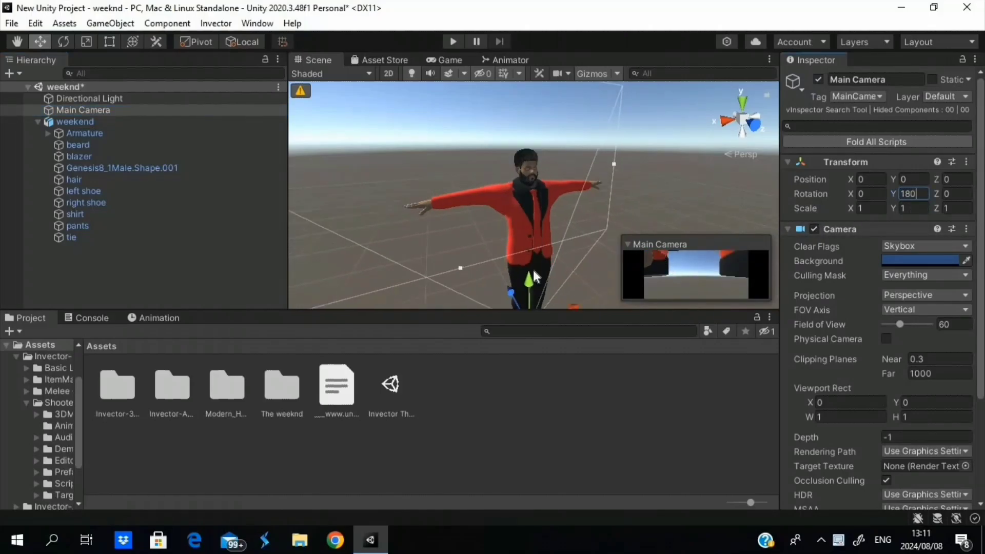
{"action": "left_click_drag", "start_coordinate": [528, 260], "coordinate": [525, 133]}
{"action": "left_click_drag", "start_coordinate": [518, 185], "coordinate": [546, 203]}
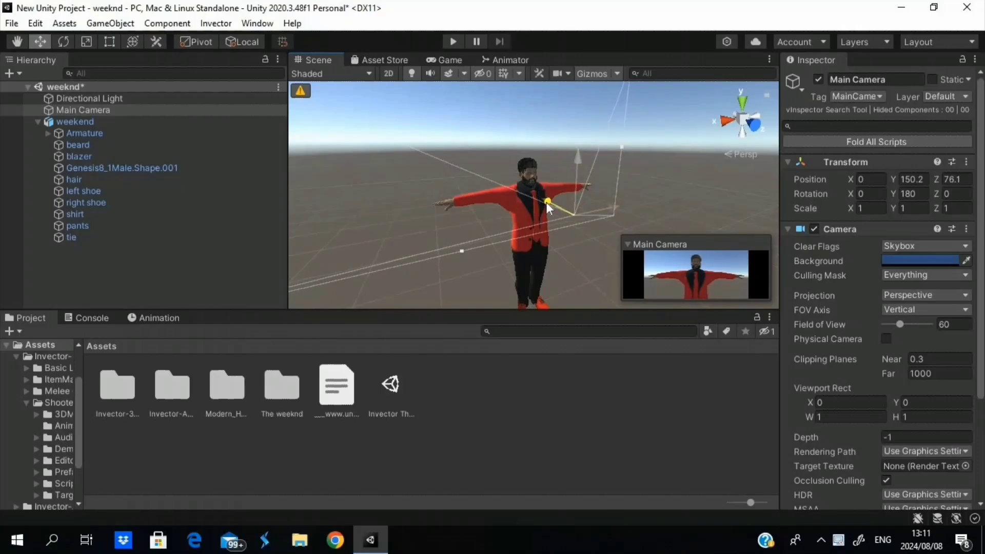
{"action": "left_click", "coordinate": [446, 60]}
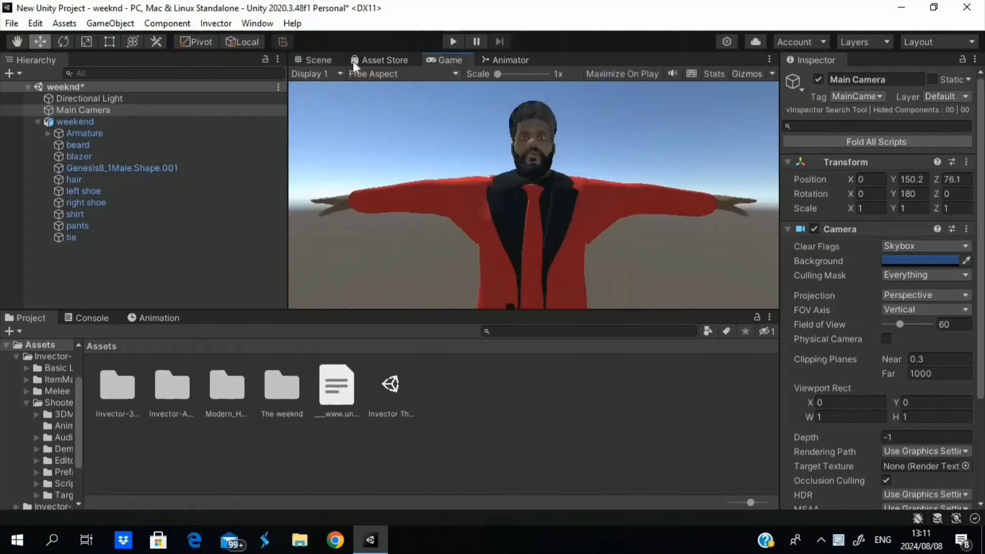
- Raise the Main Camera to about Y 157.4, pull it back to about Z 99.8, and preview the character in the Game view
{"action": "left_click", "coordinate": [311, 62]}
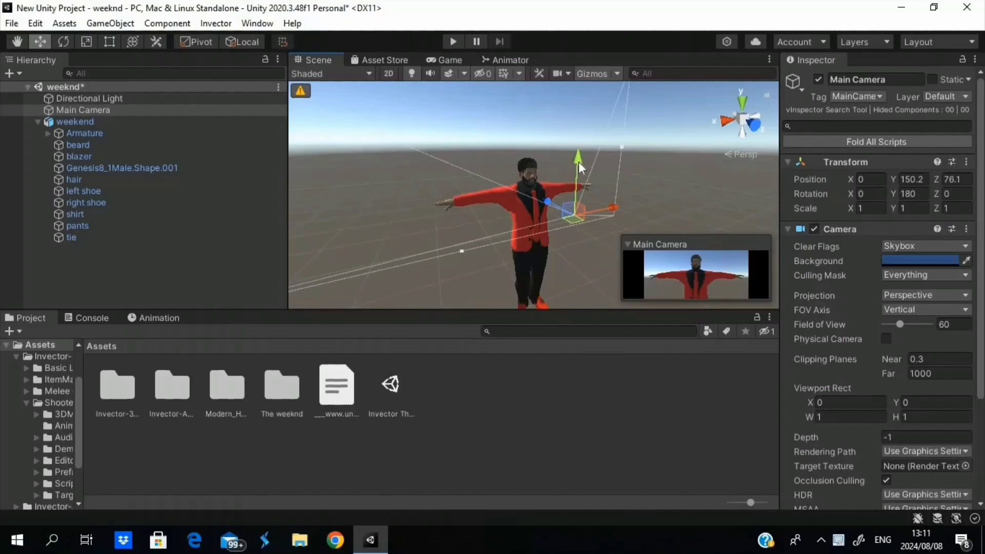
{"action": "left_click_drag", "start_coordinate": [579, 153], "coordinate": [579, 145]}
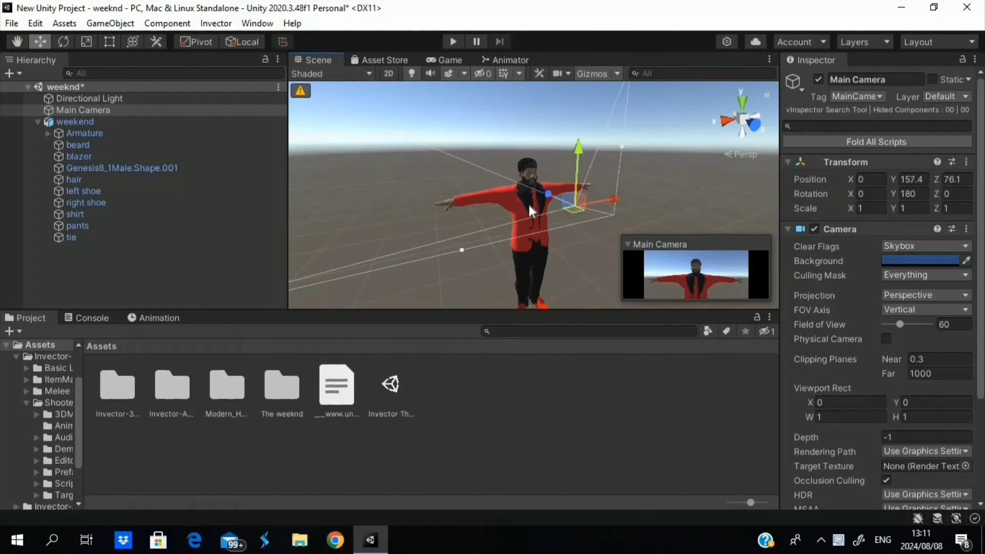
{"action": "left_click_drag", "start_coordinate": [560, 198], "coordinate": [568, 199]}
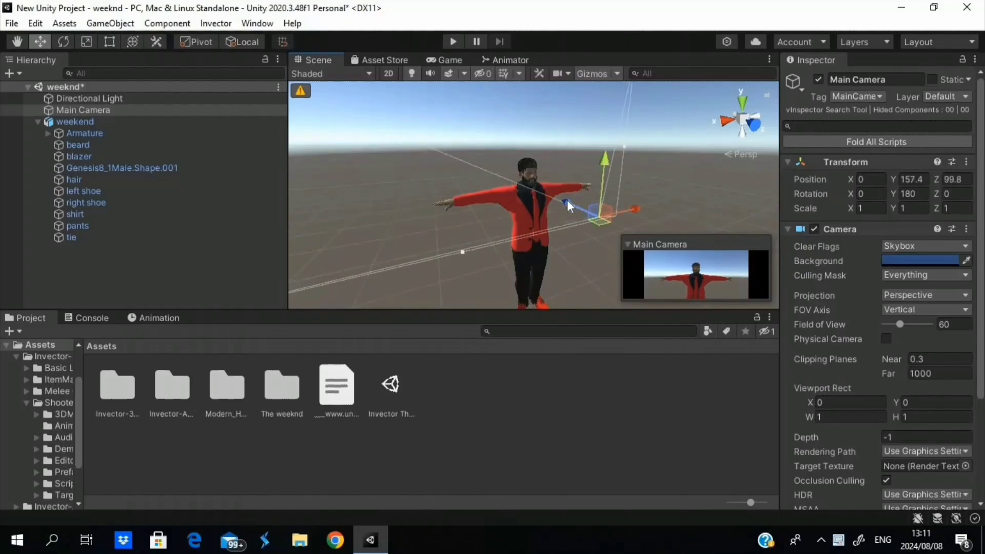
{"action": "left_click", "coordinate": [461, 61]}
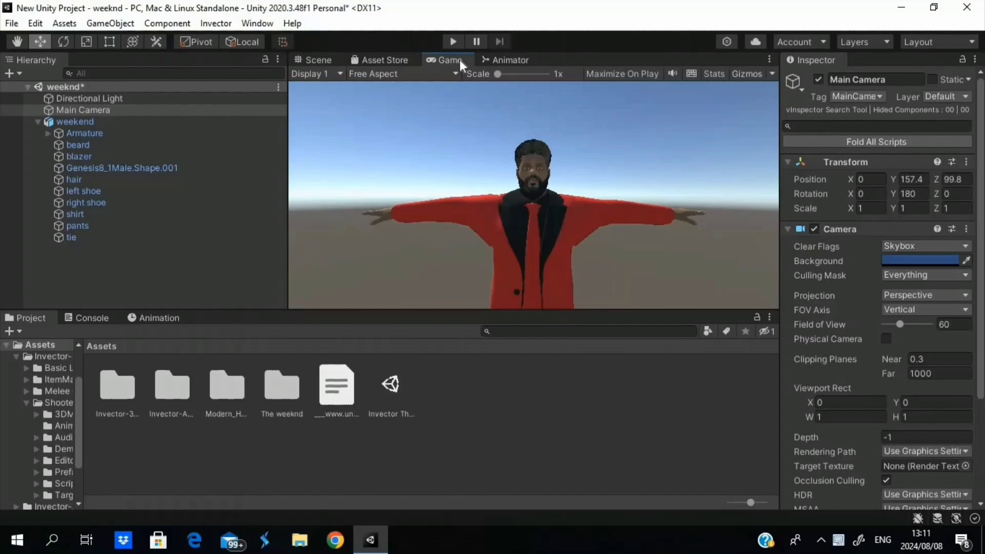
- Create an empty object under the weekend character in the Hierarchy and name it "camera holder"
{"action": "left_click", "coordinate": [327, 61]}
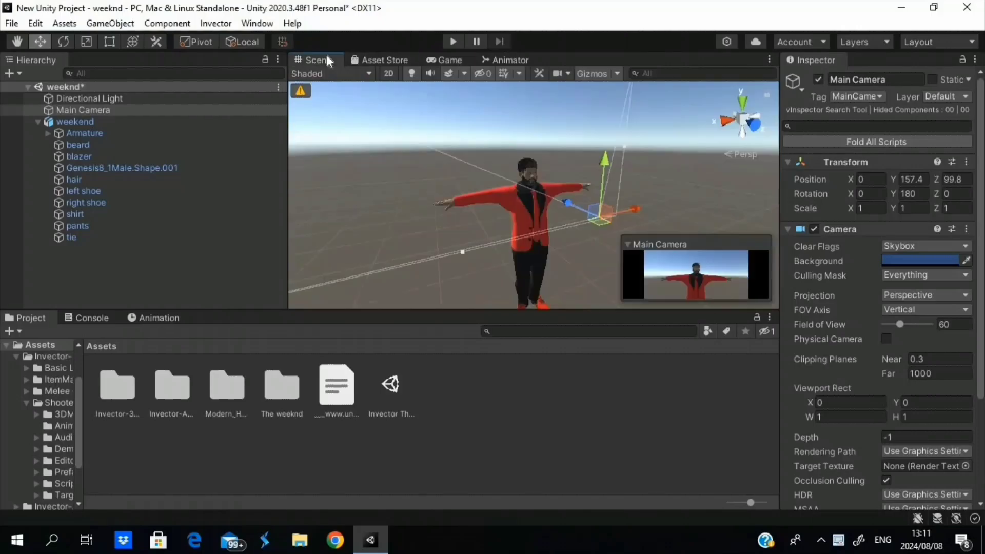
{"action": "right_click", "coordinate": [124, 285]}
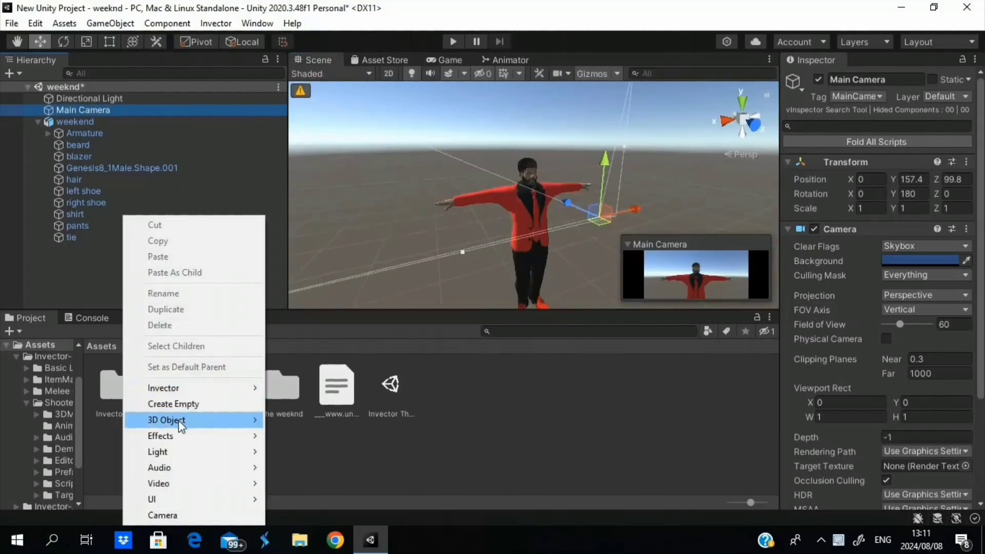
{"action": "mouse_move", "coordinate": [179, 420]}
{"action": "left_click", "coordinate": [46, 260]}
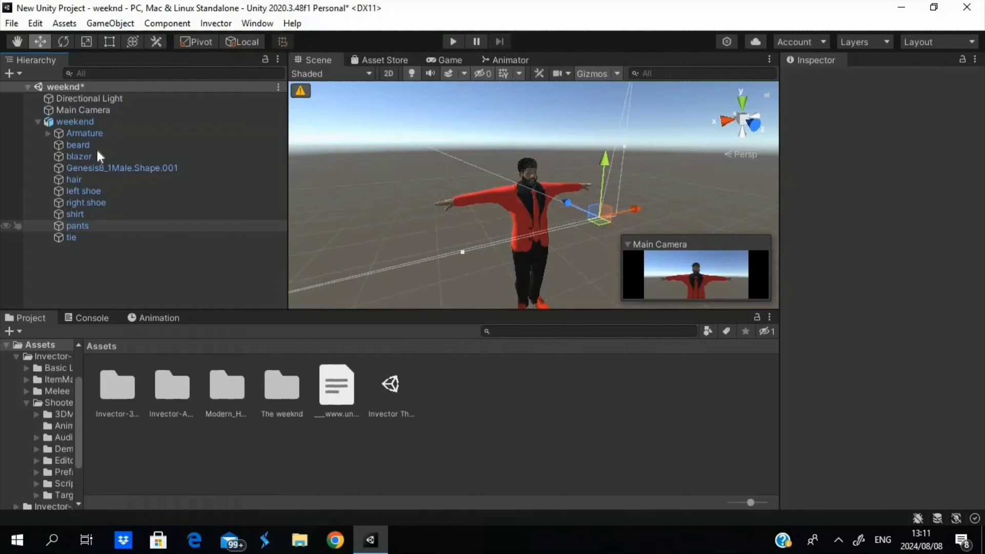
{"action": "left_click", "coordinate": [112, 121]}
{"action": "right_click", "coordinate": [113, 121]}
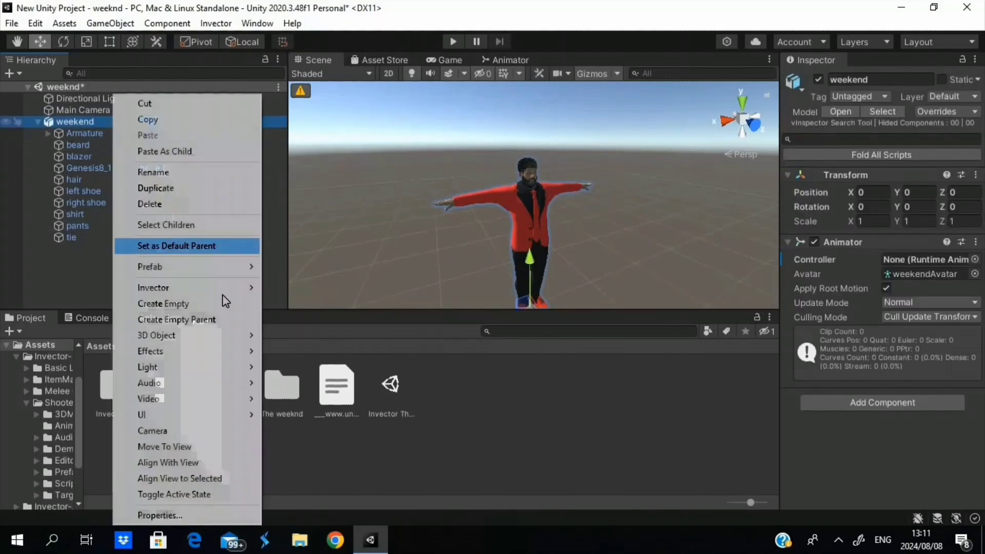
{"action": "left_click", "coordinate": [207, 307]}
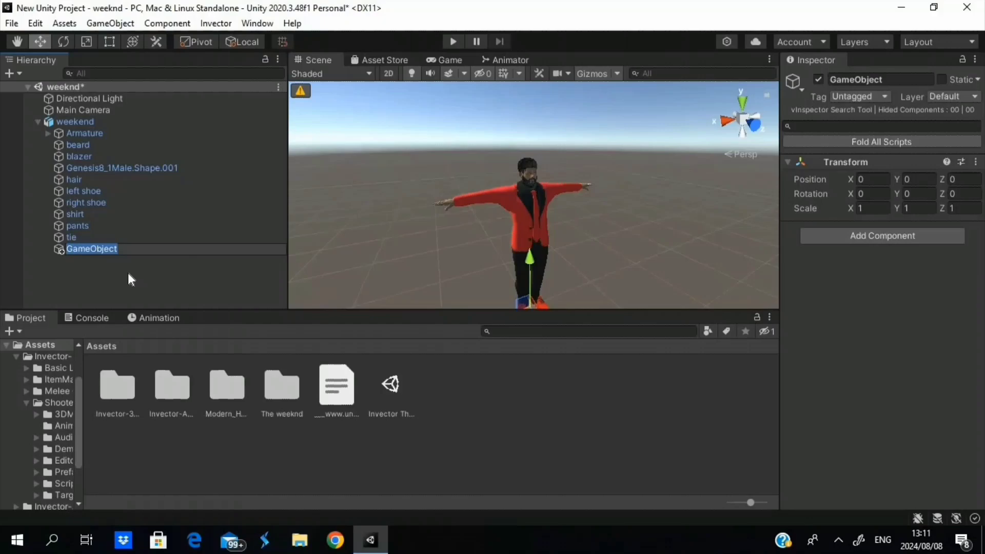
{"action": "type", "text": "cam h"}
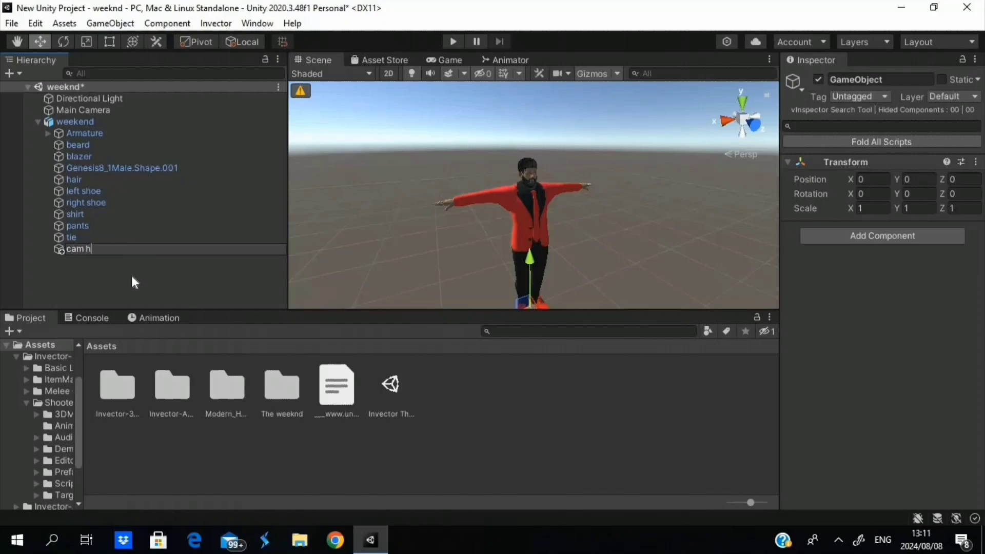
{"action": "key", "text": "BackSpace"}
{"action": "key", "text": "BackSpace"}
{"action": "type", "text": "era holder"}
{"action": "key", "text": "Return"}
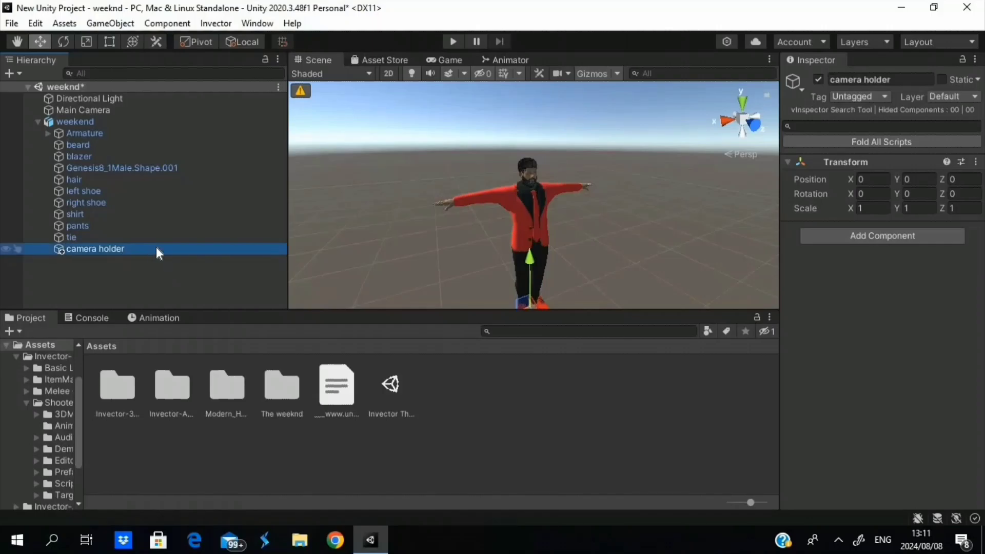
- Move camera holder out of the weekend character to the scene's root level and parent the Main Camera to it
{"action": "left_click_drag", "start_coordinate": [156, 247], "coordinate": [121, 108]}
{"action": "left_click", "coordinate": [124, 118]}
- Attach the camerarotate script from The weeknd folder to camera holder and set its Speed to -10
{"action": "left_click", "coordinate": [280, 390]}
{"action": "double_click", "coordinate": [281, 389]}
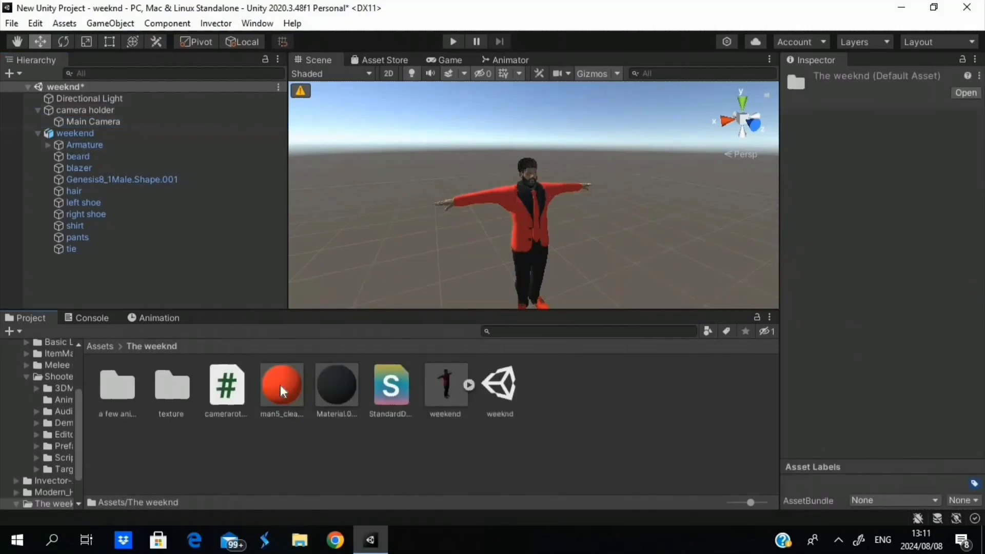
{"action": "left_click", "coordinate": [235, 396]}
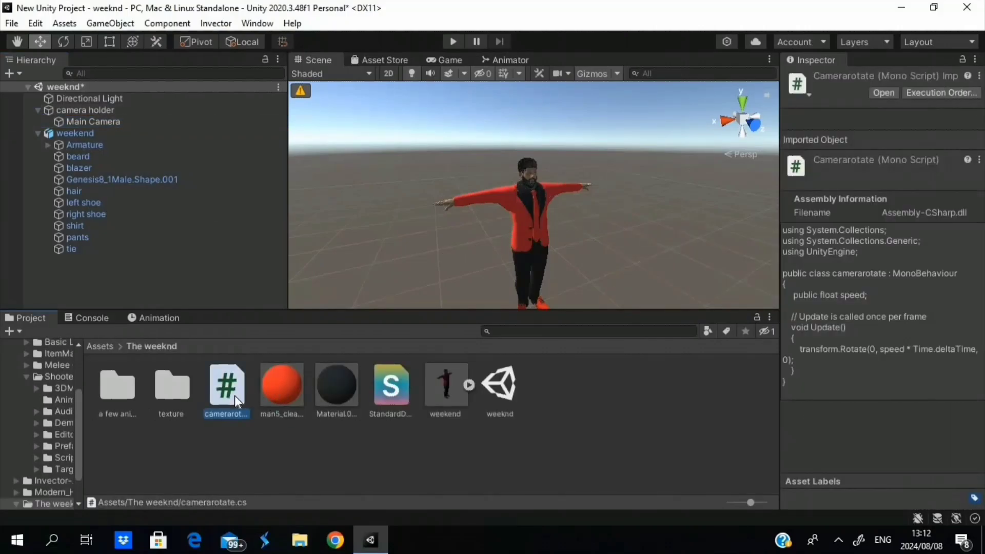
{"action": "left_click", "coordinate": [149, 123]}
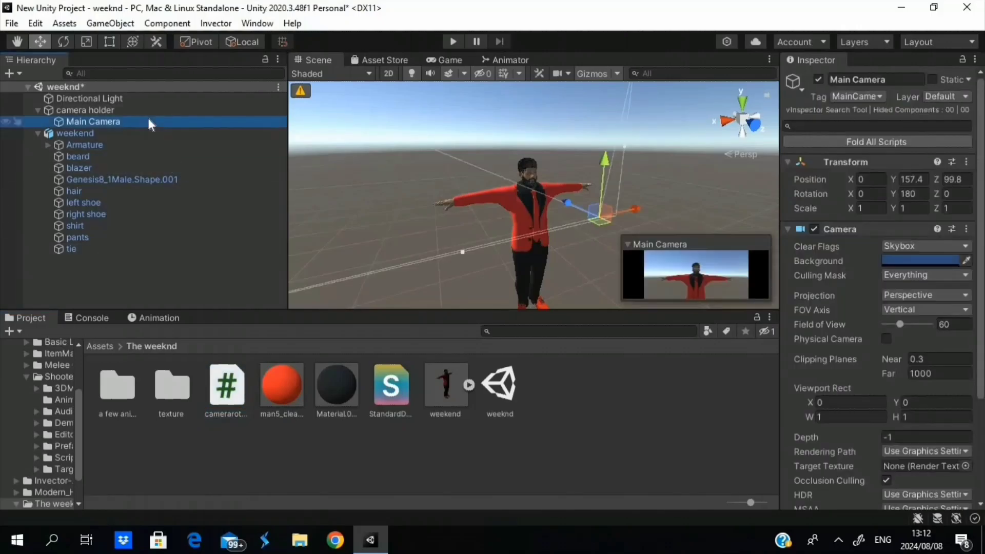
{"action": "left_click", "coordinate": [153, 108]}
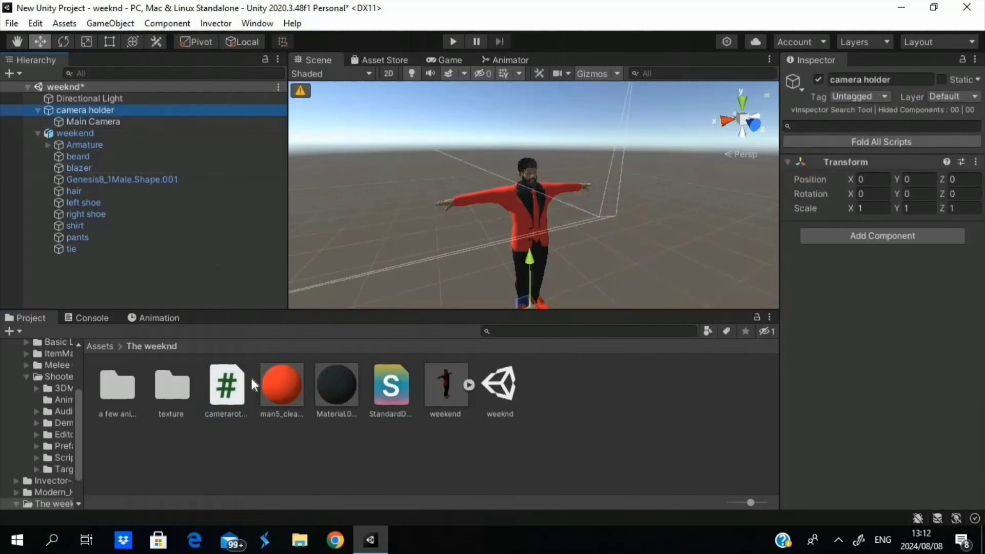
{"action": "left_click_drag", "start_coordinate": [222, 396], "coordinate": [893, 239]}
{"action": "left_click", "coordinate": [888, 261]}
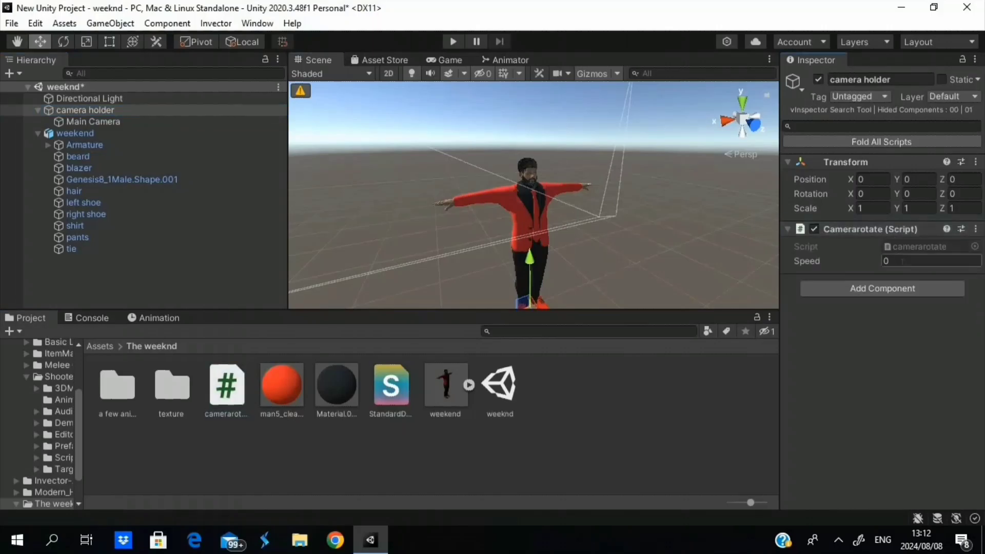
{"action": "type", "text": "-10"}
{"action": "left_click", "coordinate": [135, 122]}
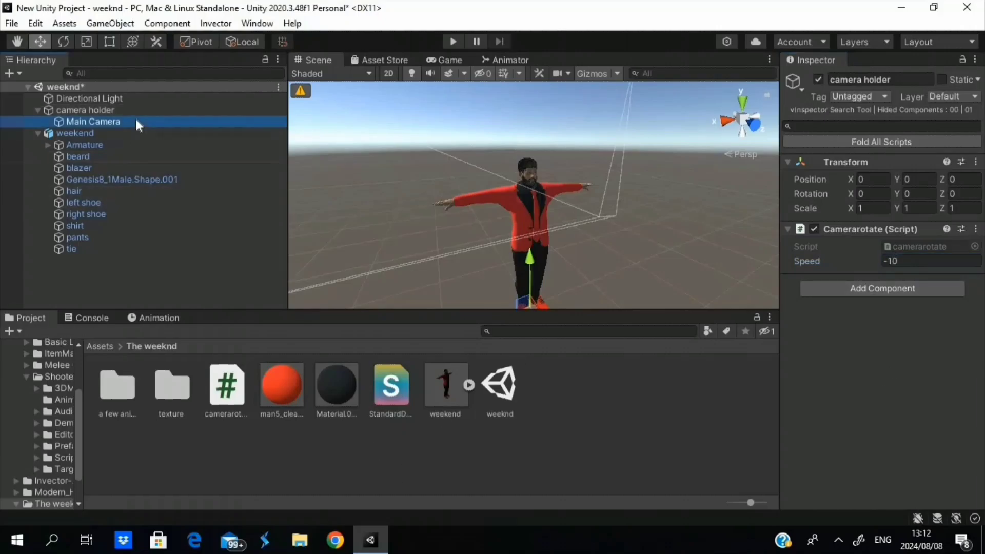
{"action": "left_click", "coordinate": [136, 108]}
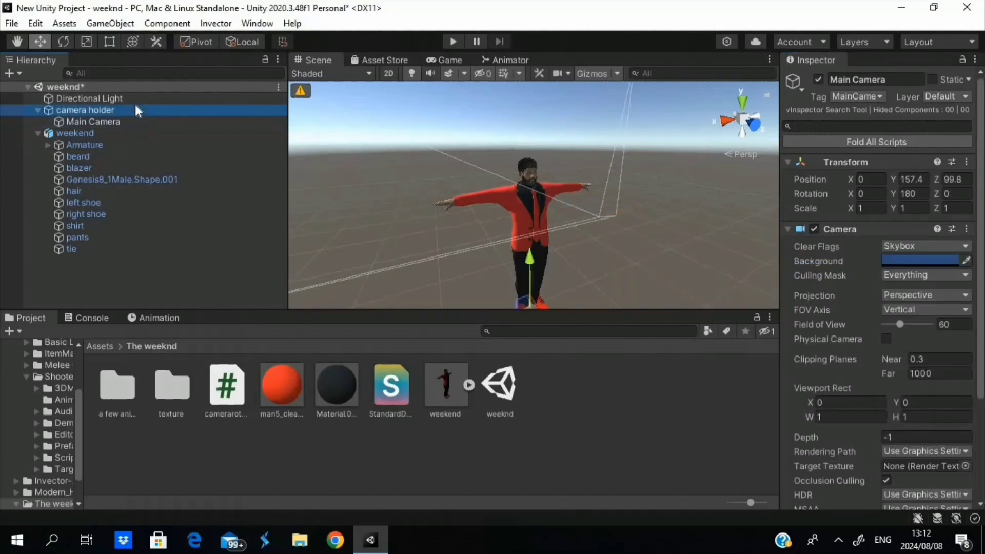
{"action": "left_click", "coordinate": [228, 392]}
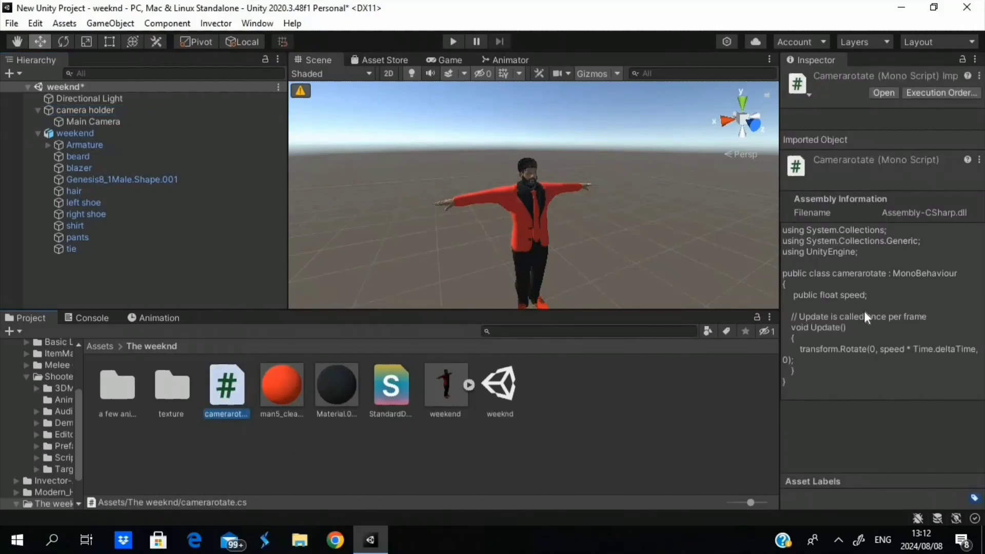
- Examine the simple idle controller's state and motion clip in the a few animations folder, plus the Standing Idle and weekend rig settings
{"action": "double_click", "coordinate": [112, 389]}
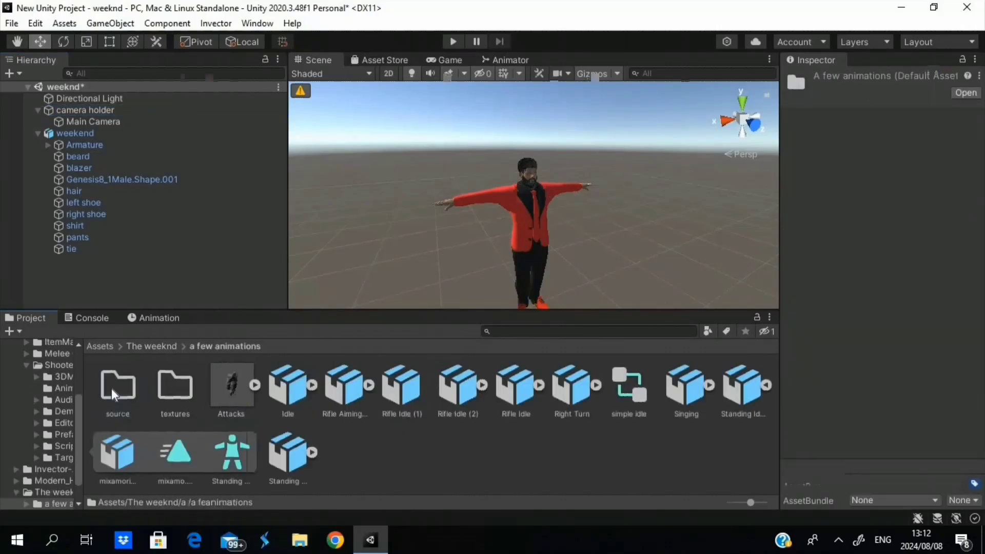
{"action": "left_click", "coordinate": [631, 386]}
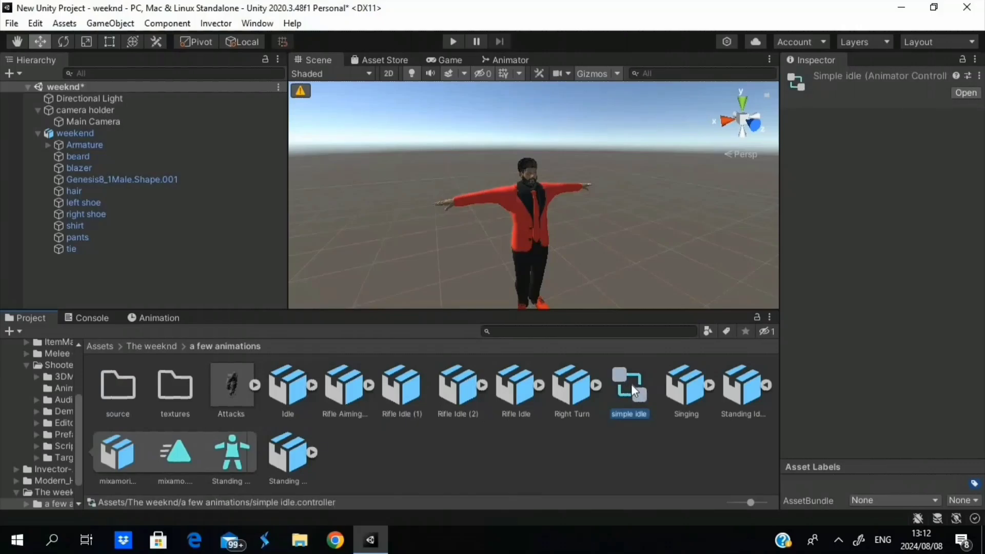
{"action": "left_click", "coordinate": [510, 60]}
{"action": "left_click", "coordinate": [621, 210]}
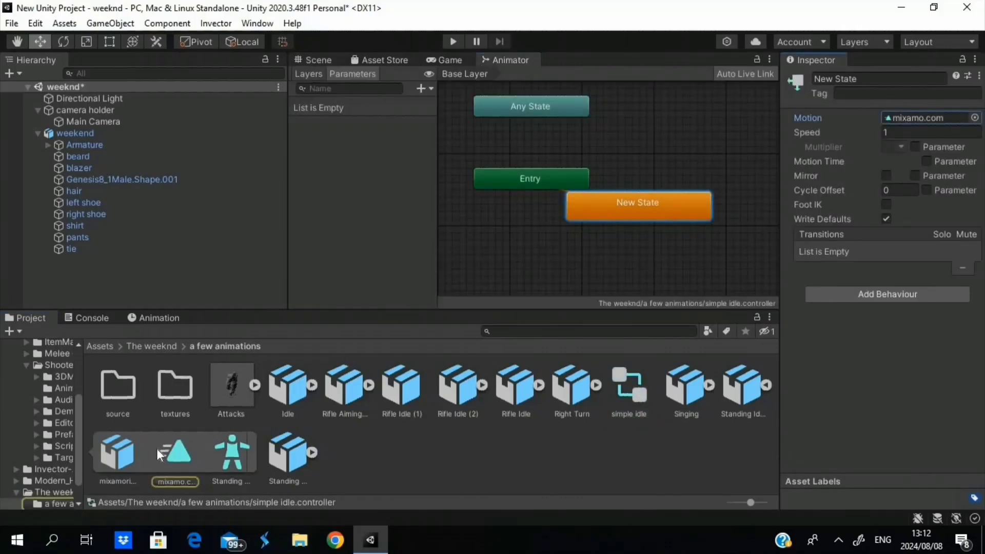
{"action": "left_click", "coordinate": [190, 454]}
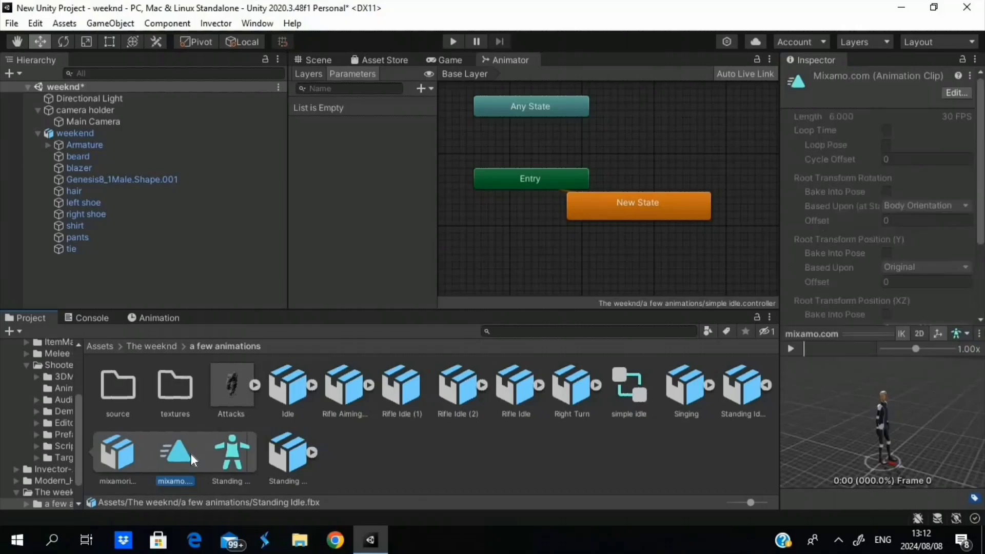
{"action": "left_click", "coordinate": [732, 391]}
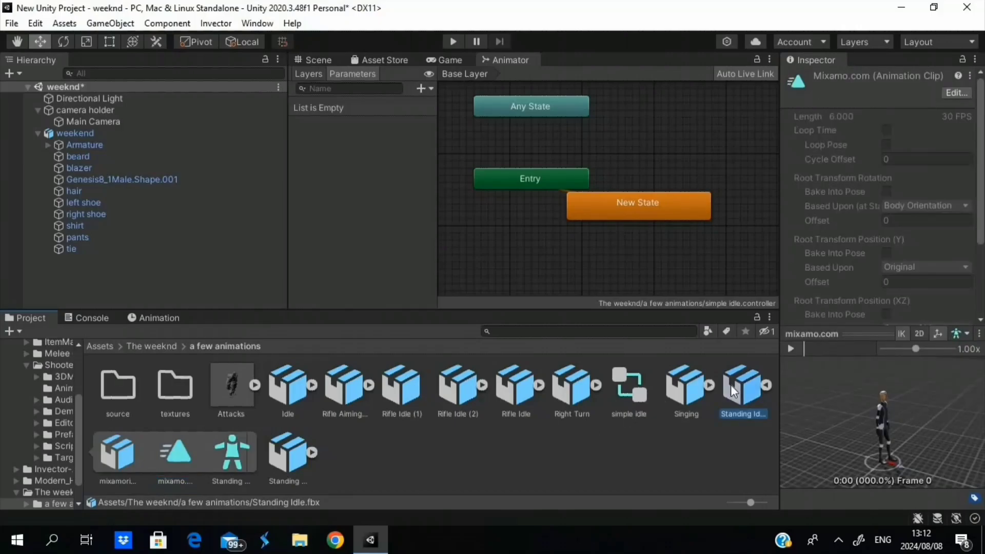
{"action": "left_click", "coordinate": [157, 346]}
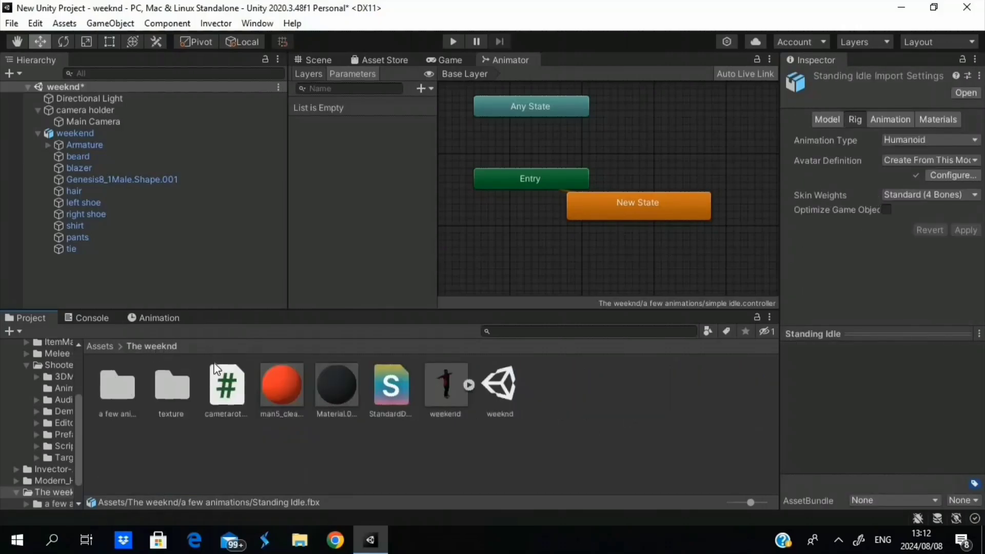
{"action": "left_click", "coordinate": [438, 387]}
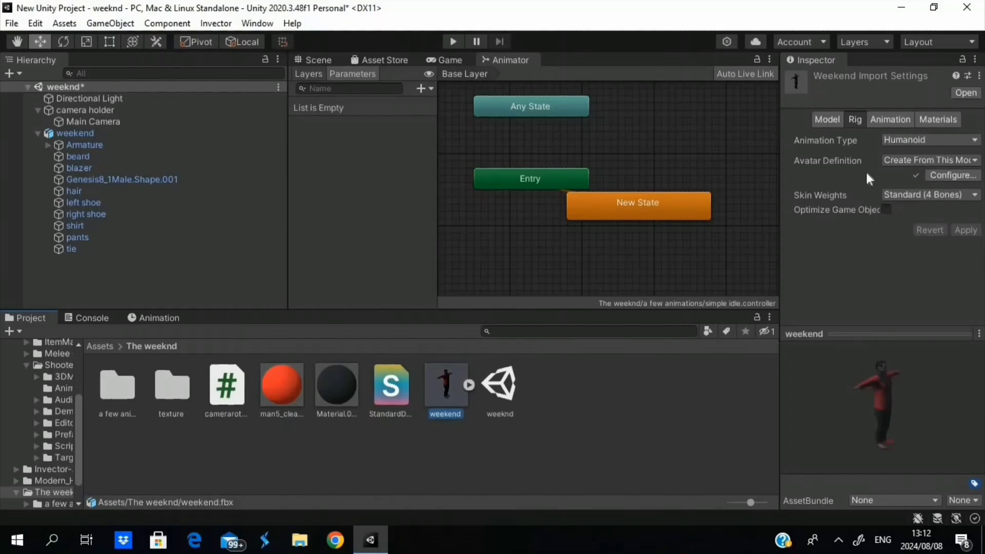
- Assign the simple idle controller from the a few animations folder to the weekend character's Animator
{"action": "left_click", "coordinate": [318, 62]}
{"action": "left_click", "coordinate": [130, 133]}
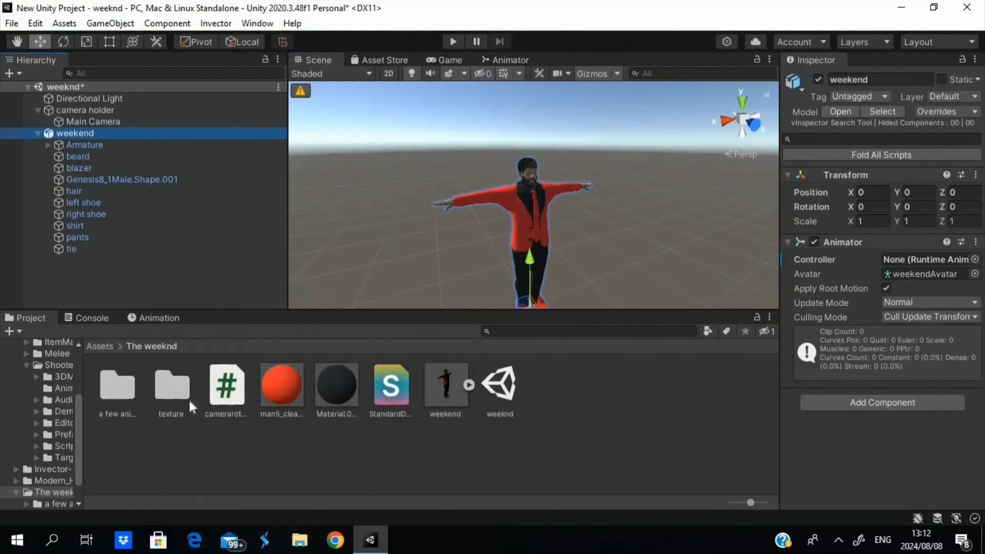
{"action": "double_click", "coordinate": [121, 395]}
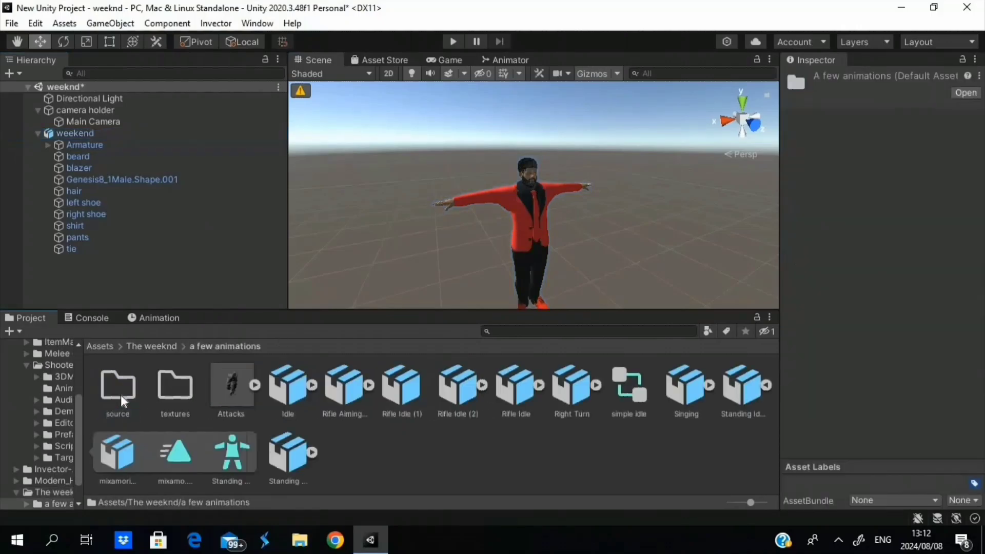
{"action": "left_click", "coordinate": [99, 133]}
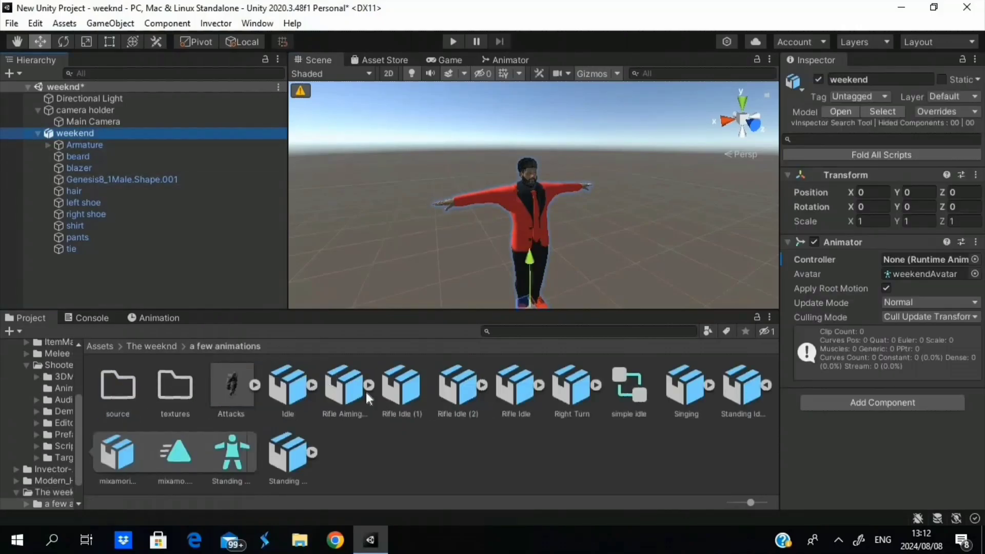
{"action": "left_click_drag", "start_coordinate": [627, 389], "coordinate": [920, 260]}
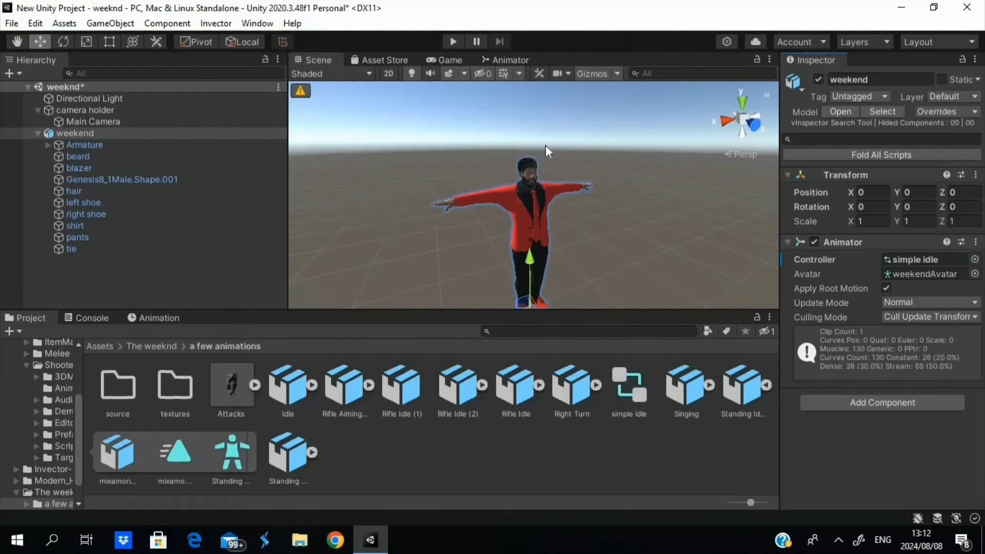
- Start Play mode to preview the character's idle animation with the rotating camera
{"action": "left_click", "coordinate": [454, 41]}
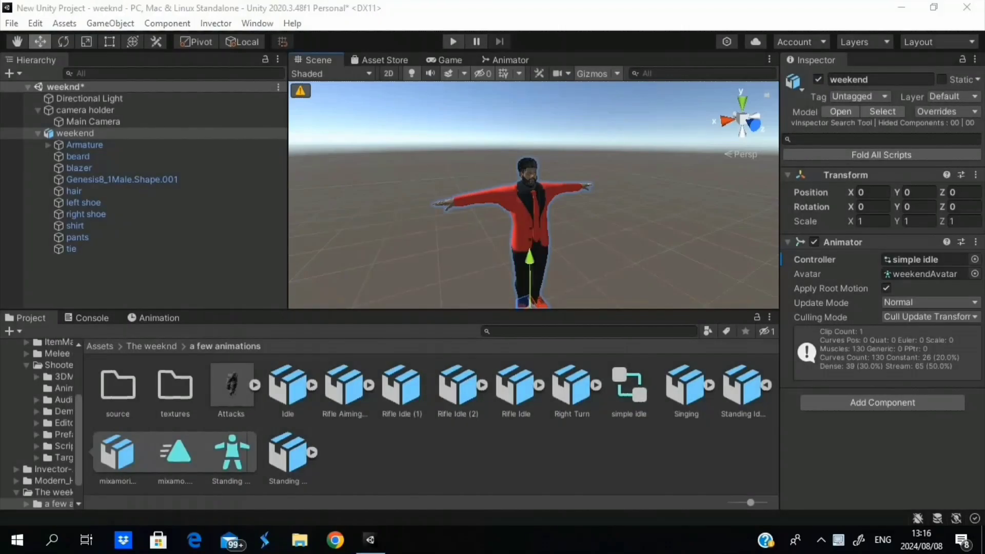
{"action": "left_click", "coordinate": [454, 42]}
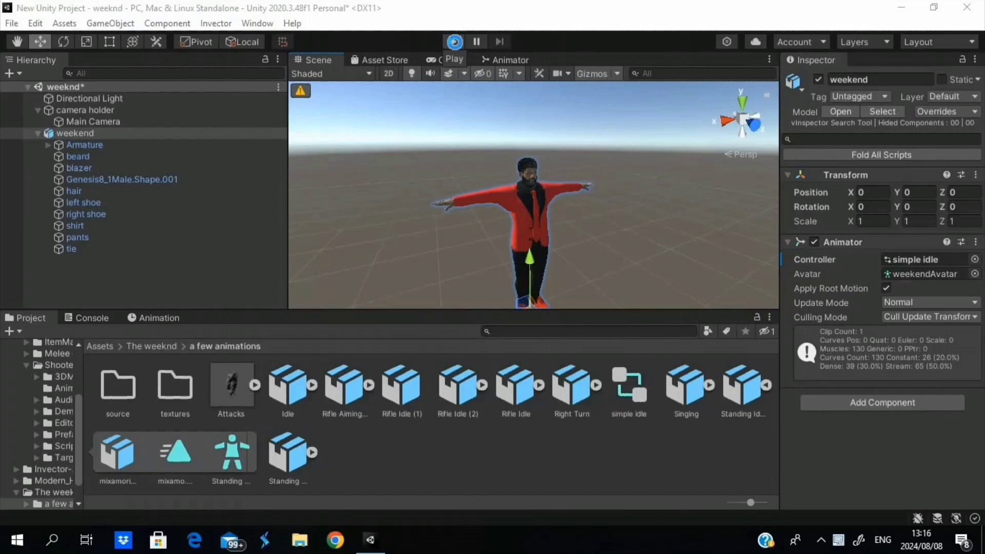